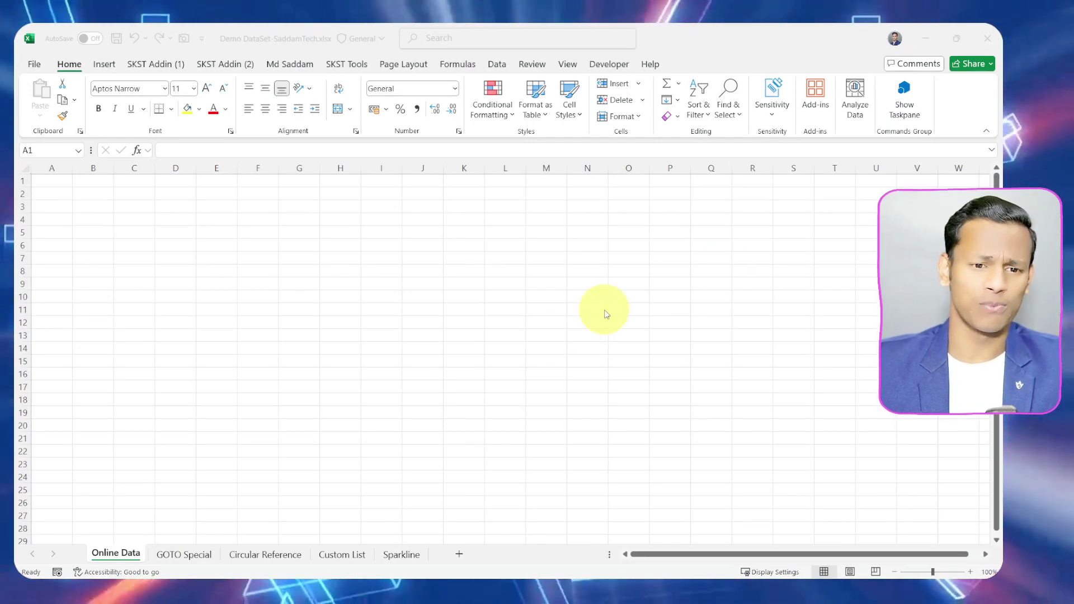
Switch to the browser and examine the Pre-1950 and 1950s tables in Wikipedia's Timeline of programming languages article
{"action": "left_click", "coordinate": [577, 302]}
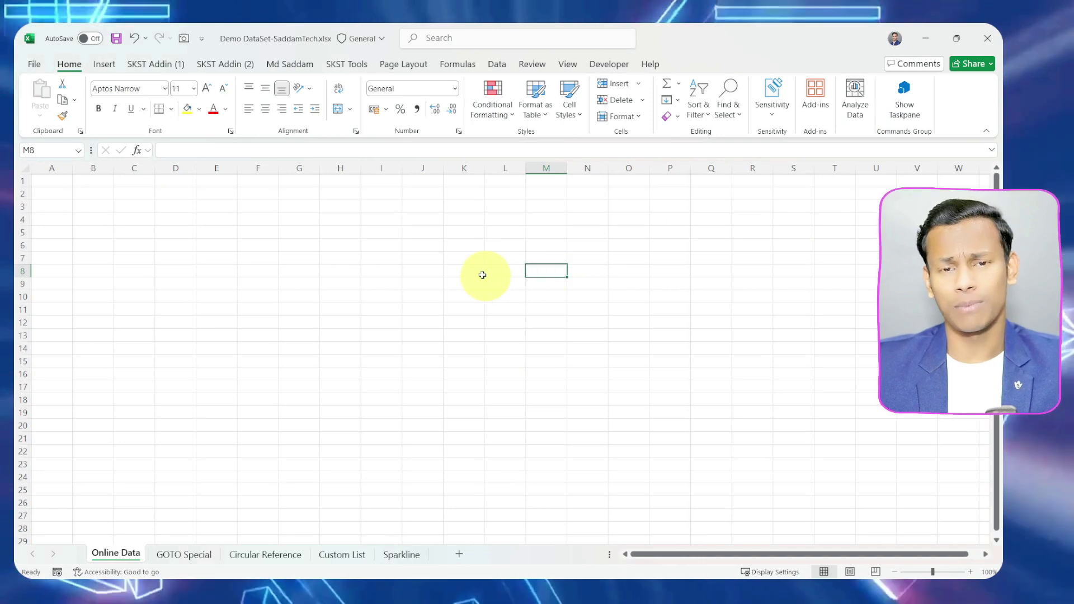
{"action": "key", "text": "alt+Tab"}
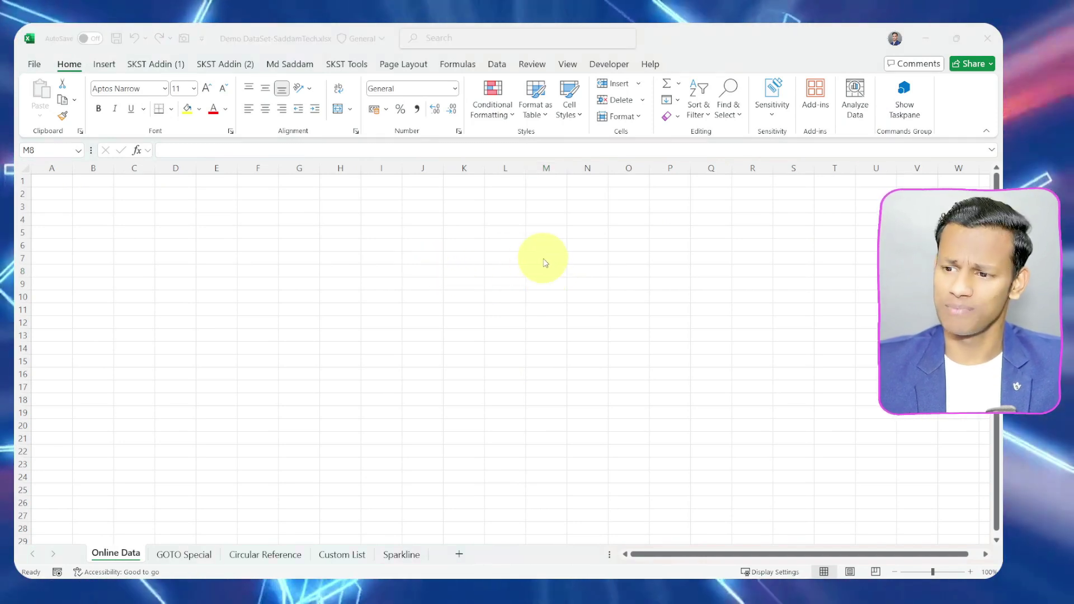
{"action": "key", "text": "alt+Tab"}
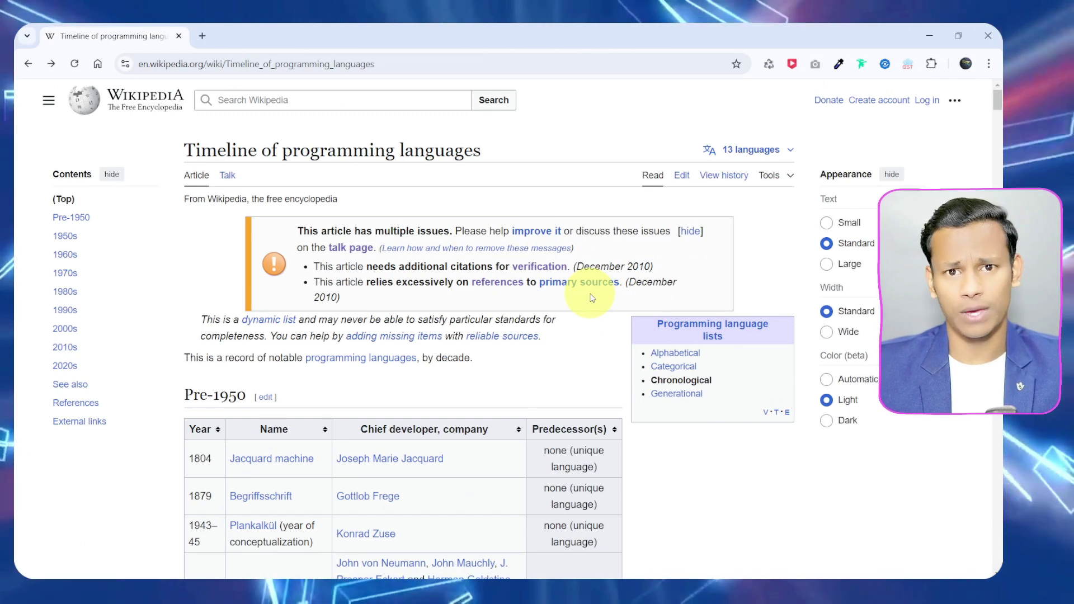
{"action": "scroll", "coordinate": [446, 192], "scroll_direction": "down", "scroll_amount": 1}
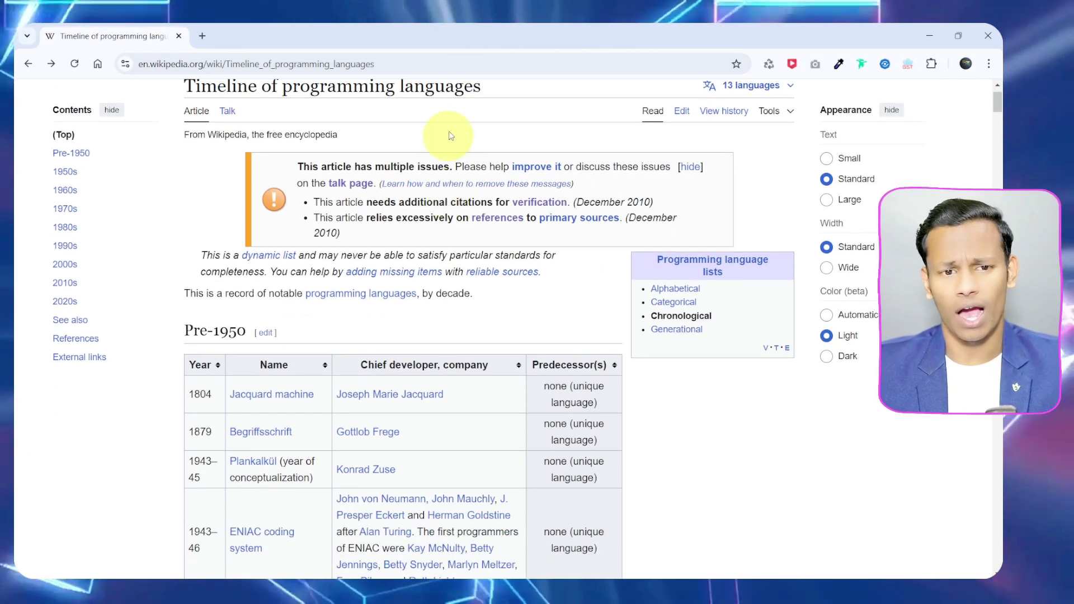
{"action": "scroll", "coordinate": [419, 276], "scroll_direction": "down", "scroll_amount": 10}
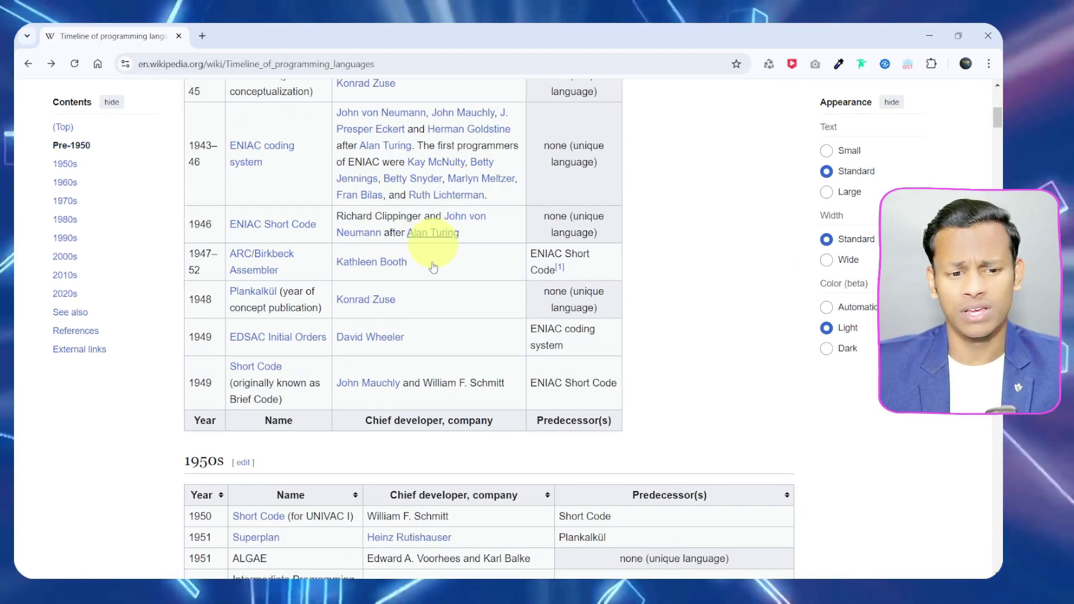
{"action": "double_click", "coordinate": [204, 204]}
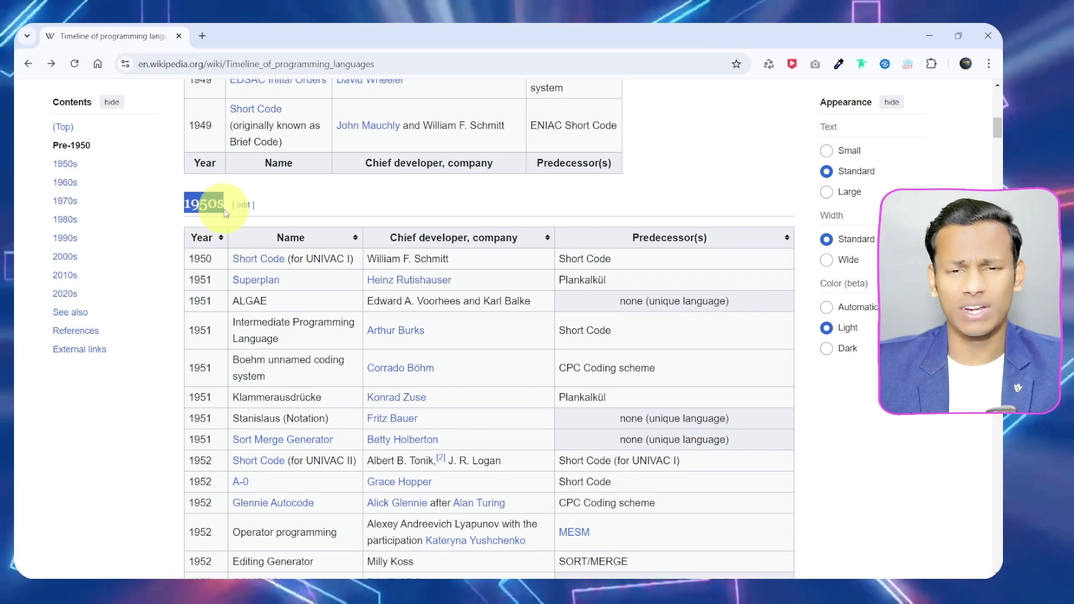
{"action": "scroll", "coordinate": [246, 253], "scroll_direction": "down", "scroll_amount": 2}
{"action": "scroll", "coordinate": [246, 253], "scroll_direction": "down", "scroll_amount": 8}
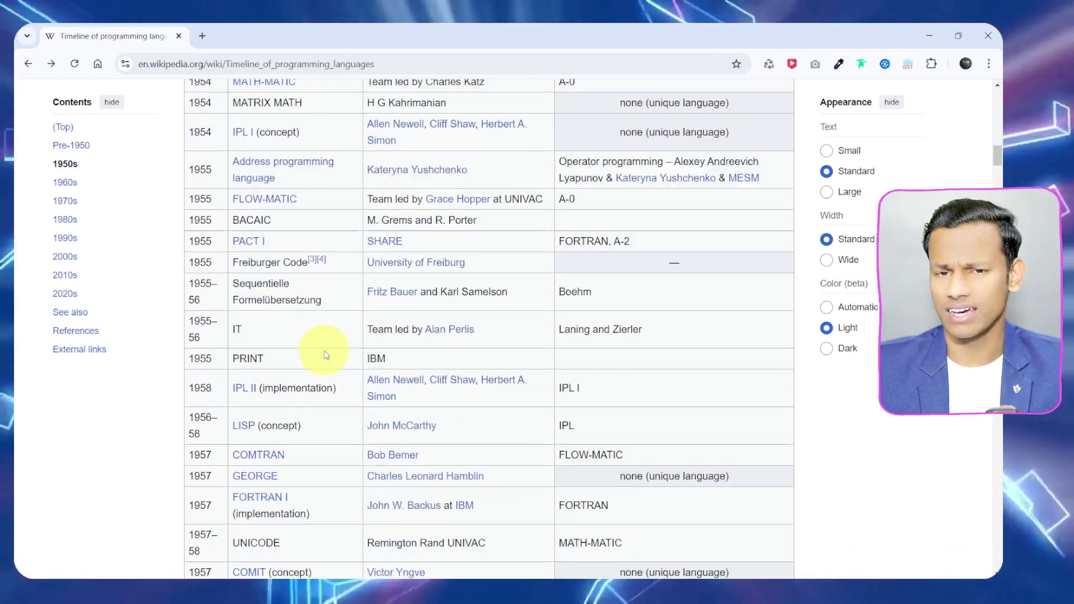
{"action": "scroll", "coordinate": [326, 355], "scroll_direction": "up", "scroll_amount": 15}
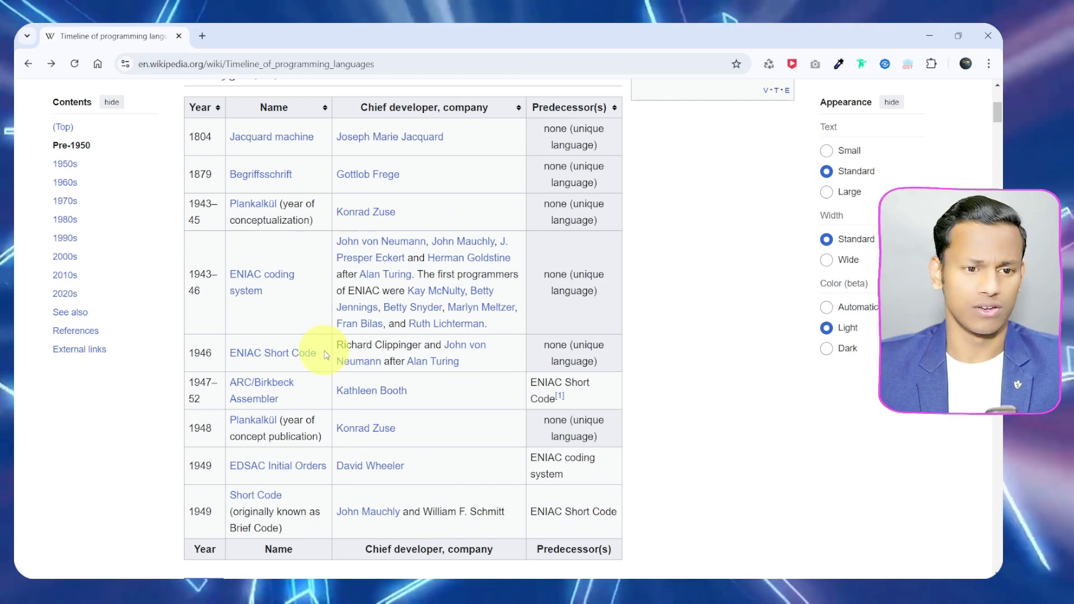
{"action": "scroll", "coordinate": [326, 355], "scroll_direction": "up", "scroll_amount": 5}
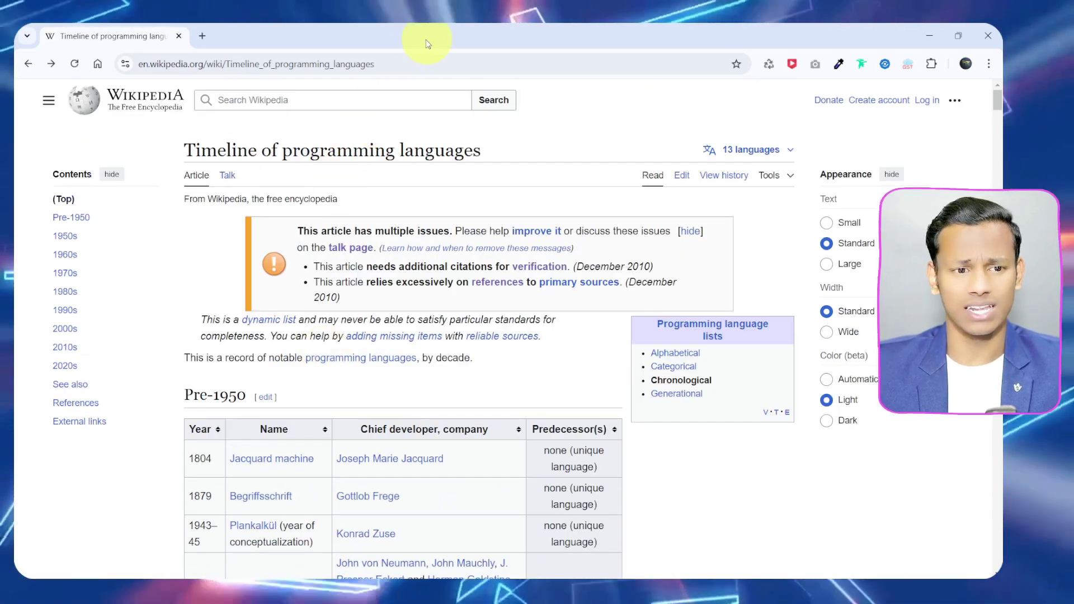
Check the article's web address and look through its decade tables from Pre-1950 to the 2020s
{"action": "left_click_drag", "start_coordinate": [261, 63], "coordinate": [528, 100]}
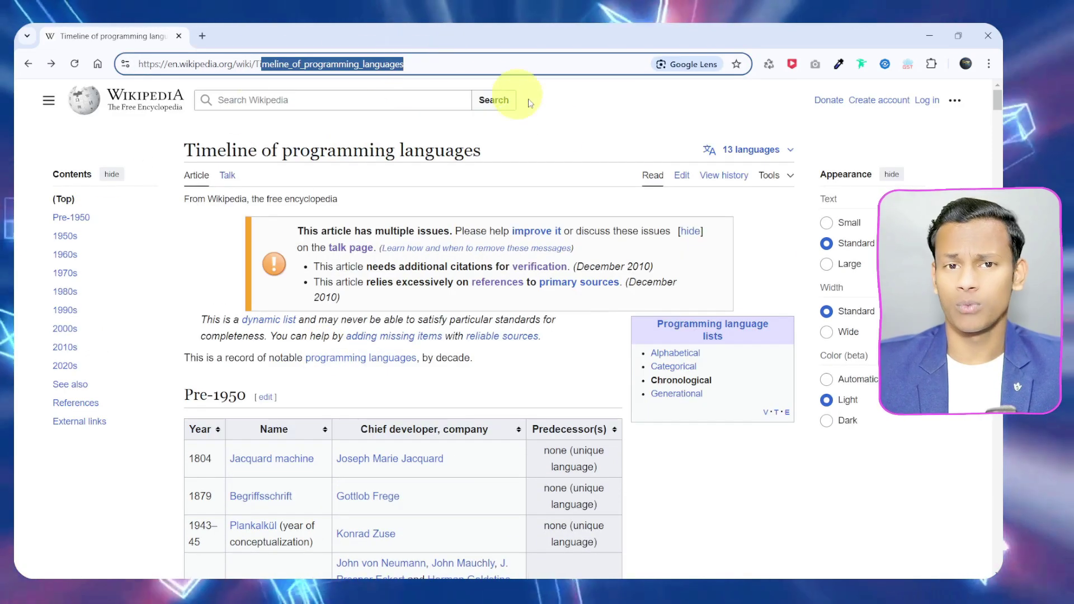
{"action": "left_click", "coordinate": [573, 160]}
{"action": "scroll", "coordinate": [218, 126], "scroll_direction": "down", "scroll_amount": 3}
{"action": "scroll", "coordinate": [189, 203], "scroll_direction": "down", "scroll_amount": 3}
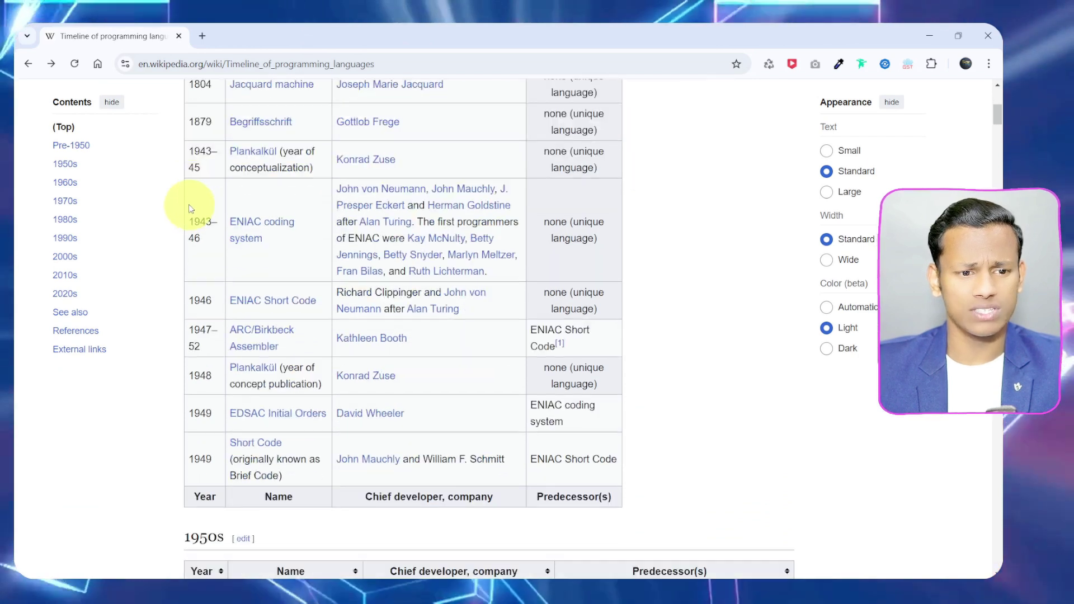
{"action": "scroll", "coordinate": [189, 208], "scroll_direction": "up", "scroll_amount": 4}
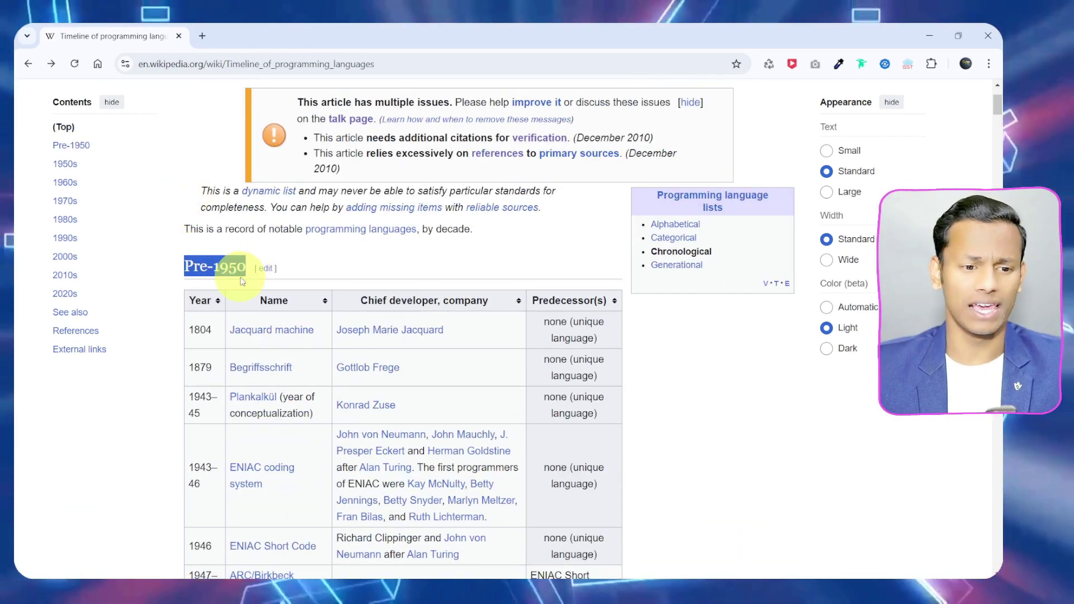
{"action": "scroll", "coordinate": [255, 314], "scroll_direction": "down", "scroll_amount": 5}
{"action": "scroll", "coordinate": [239, 358], "scroll_direction": "down", "scroll_amount": 5}
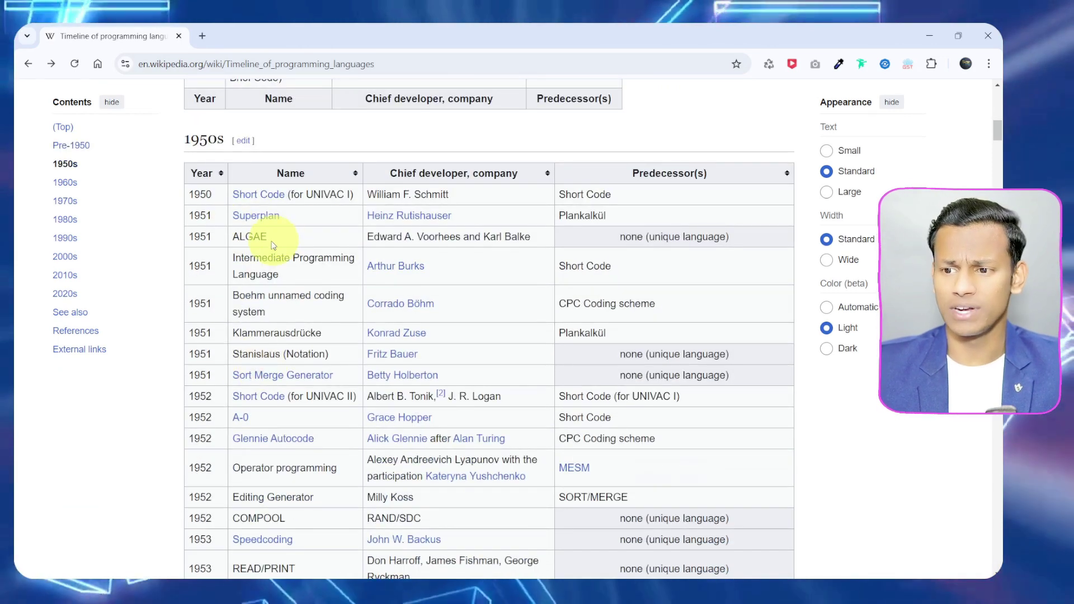
{"action": "scroll", "coordinate": [272, 283], "scroll_direction": "down", "scroll_amount": 2}
{"action": "scroll", "coordinate": [271, 282], "scroll_direction": "down", "scroll_amount": 16}
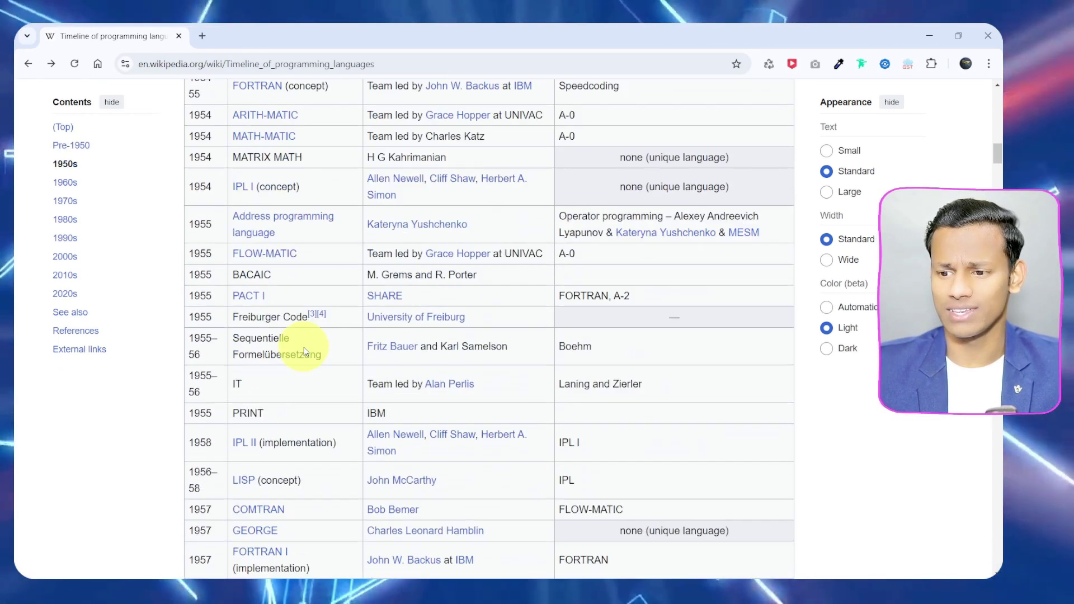
{"action": "scroll", "coordinate": [297, 384], "scroll_direction": "down", "scroll_amount": 4}
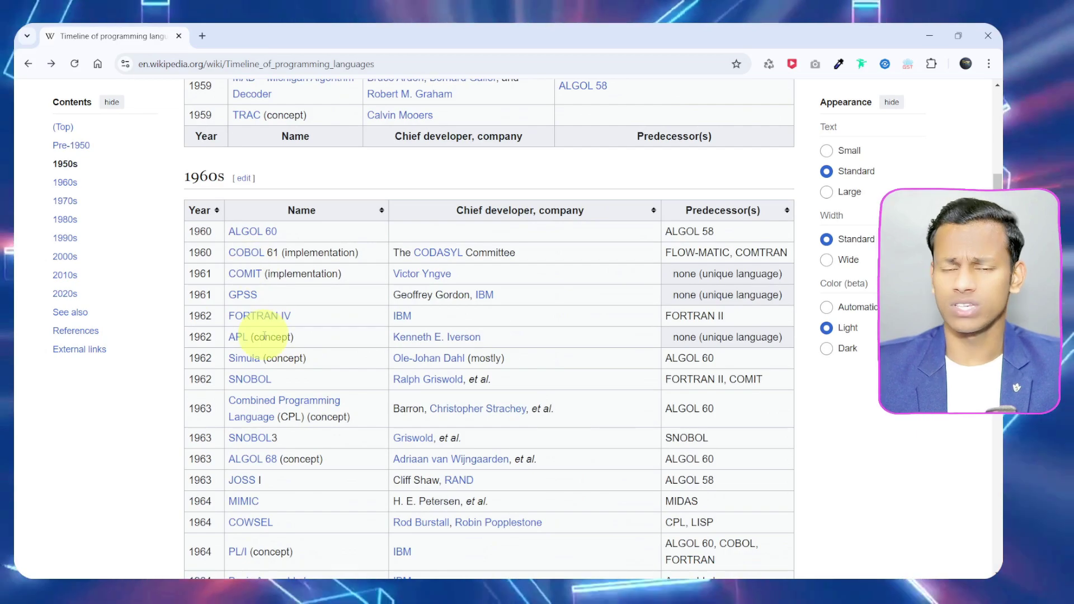
{"action": "scroll", "coordinate": [264, 335], "scroll_direction": "down", "scroll_amount": 12}
{"action": "scroll", "coordinate": [490, 330], "scroll_direction": "down", "scroll_amount": 20}
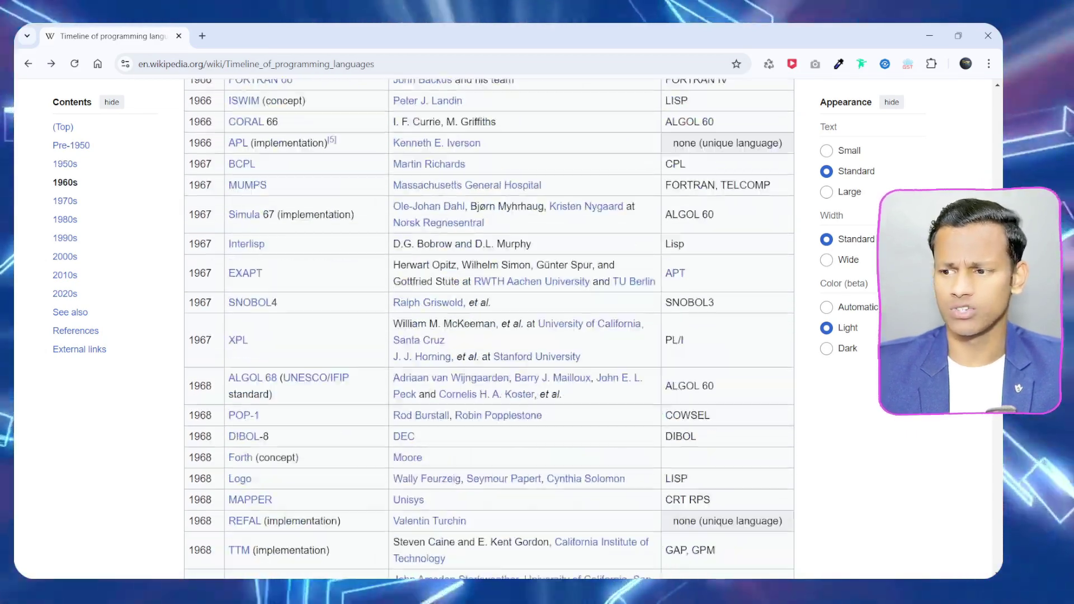
{"action": "scroll", "coordinate": [489, 330], "scroll_direction": "down", "scroll_amount": 20}
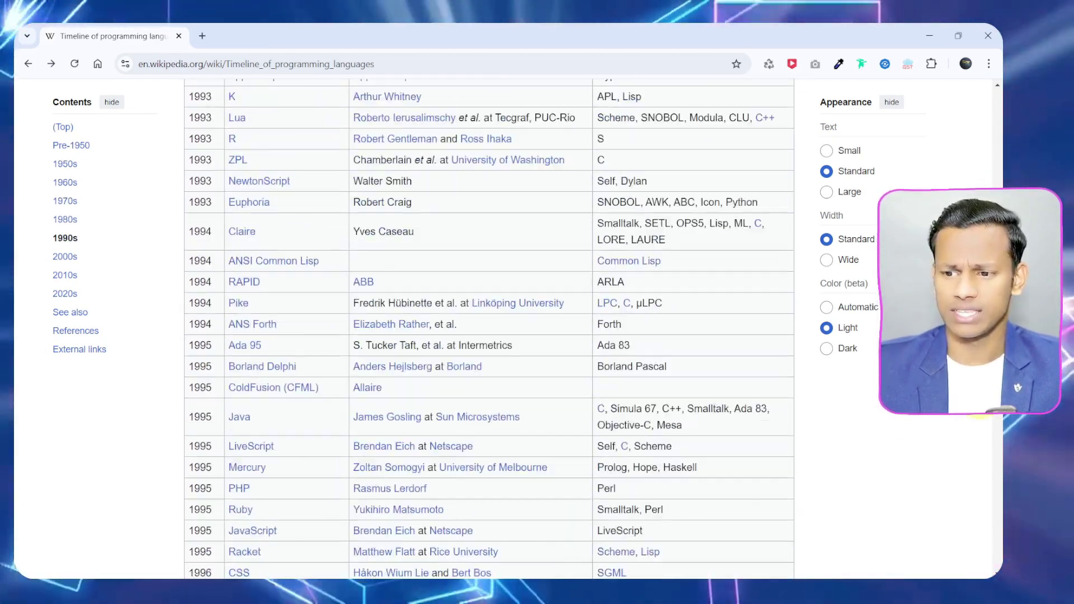
{"action": "scroll", "coordinate": [975, 484], "scroll_direction": "down", "scroll_amount": 20}
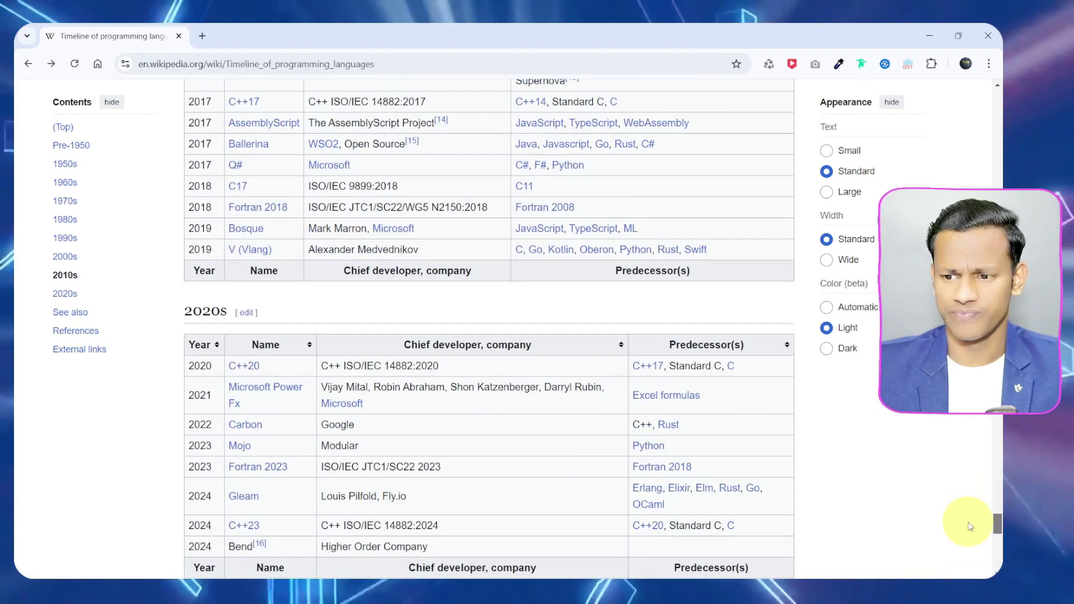
Look back through the 2010s, 2000s and 1990s tables and return to the 2020s section of the article
{"action": "scroll", "coordinate": [478, 375], "scroll_direction": "up", "scroll_amount": 14}
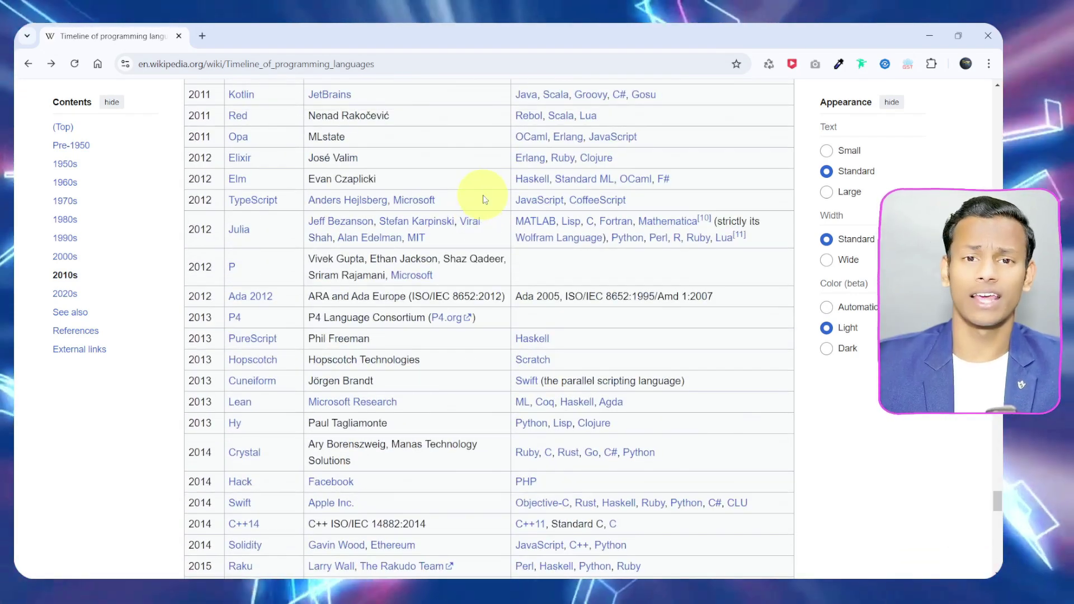
{"action": "scroll", "coordinate": [482, 207], "scroll_direction": "up", "scroll_amount": 10}
{"action": "scroll", "coordinate": [476, 223], "scroll_direction": "up", "scroll_amount": 5}
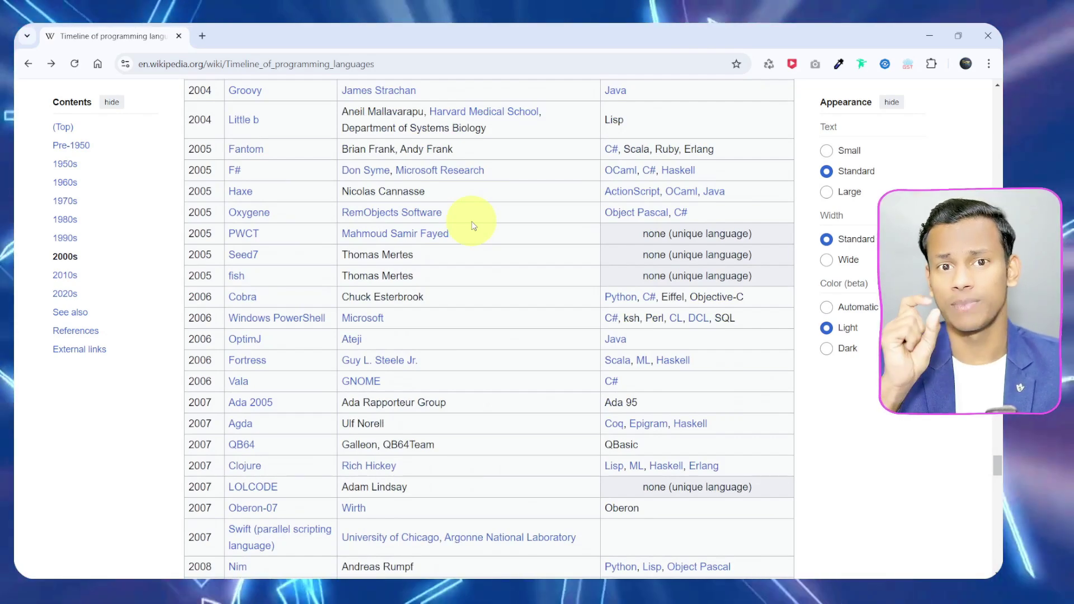
{"action": "scroll", "coordinate": [473, 224], "scroll_direction": "up", "scroll_amount": 13}
{"action": "scroll", "coordinate": [441, 275], "scroll_direction": "up", "scroll_amount": 20}
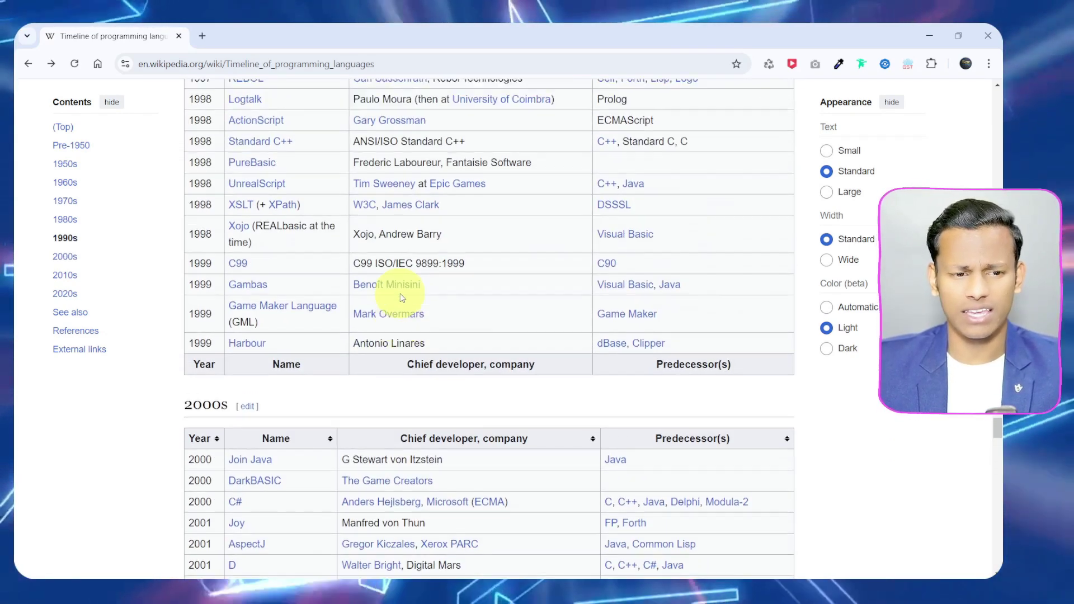
{"action": "scroll", "coordinate": [240, 270], "scroll_direction": "up", "scroll_amount": 3}
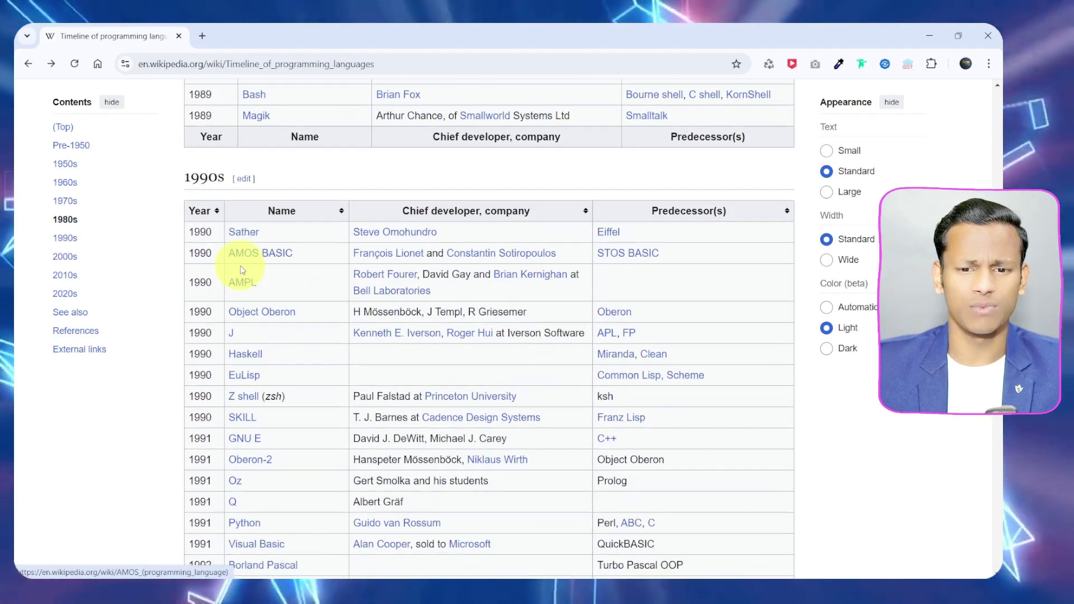
{"action": "scroll", "coordinate": [241, 271], "scroll_direction": "down", "scroll_amount": 20}
{"action": "scroll", "coordinate": [236, 300], "scroll_direction": "down", "scroll_amount": 20}
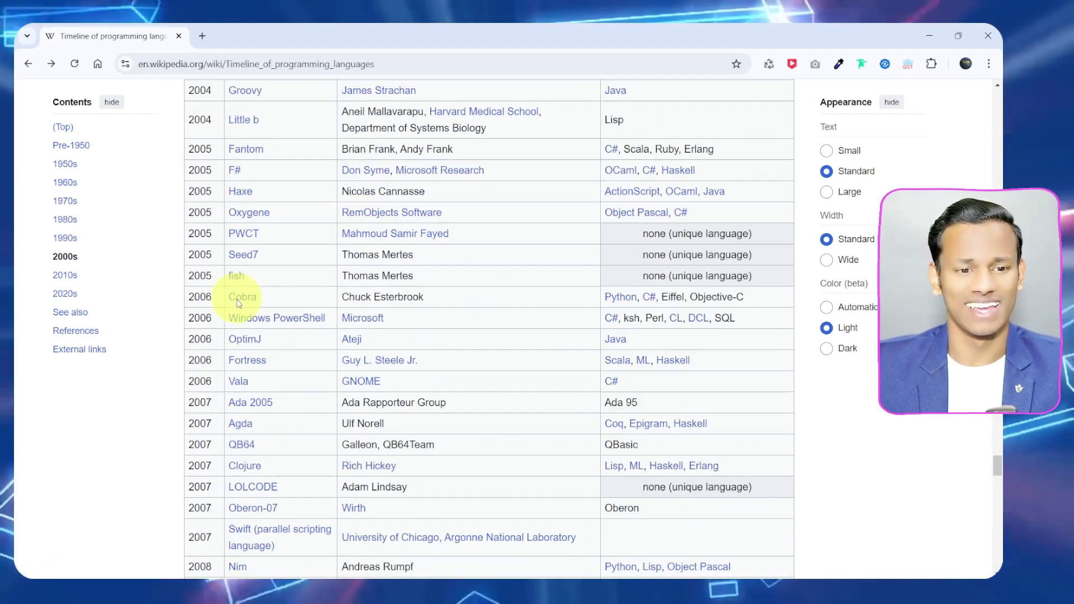
{"action": "scroll", "coordinate": [227, 300], "scroll_direction": "down", "scroll_amount": 20}
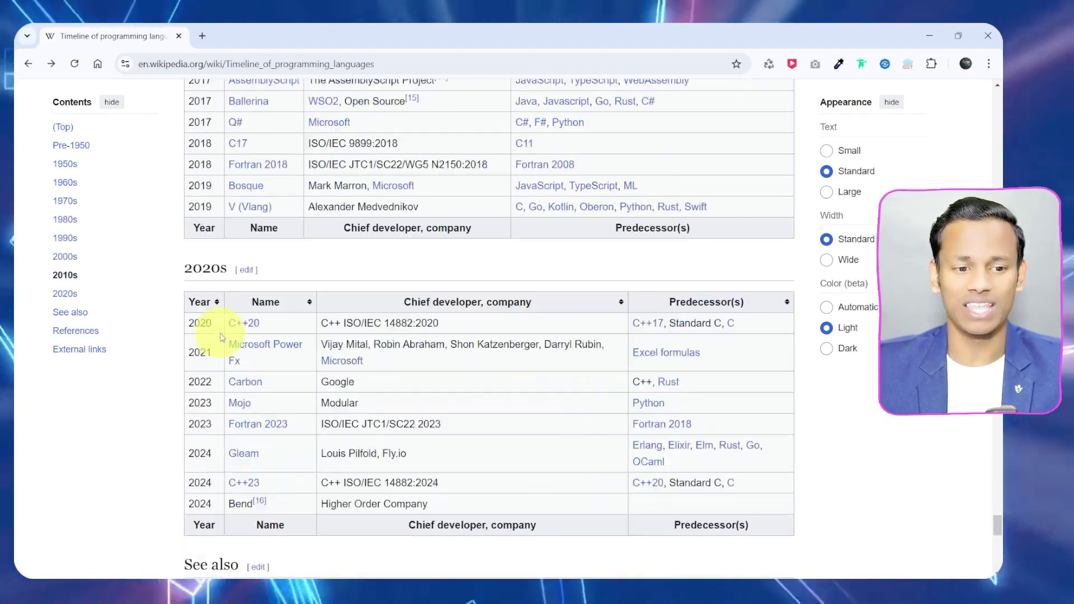
Copy the article's 2020s heading and table, switch to Excel and paste them at cell A1 of the Online Data sheet
{"action": "scroll", "coordinate": [187, 263], "scroll_direction": "up", "scroll_amount": 5}
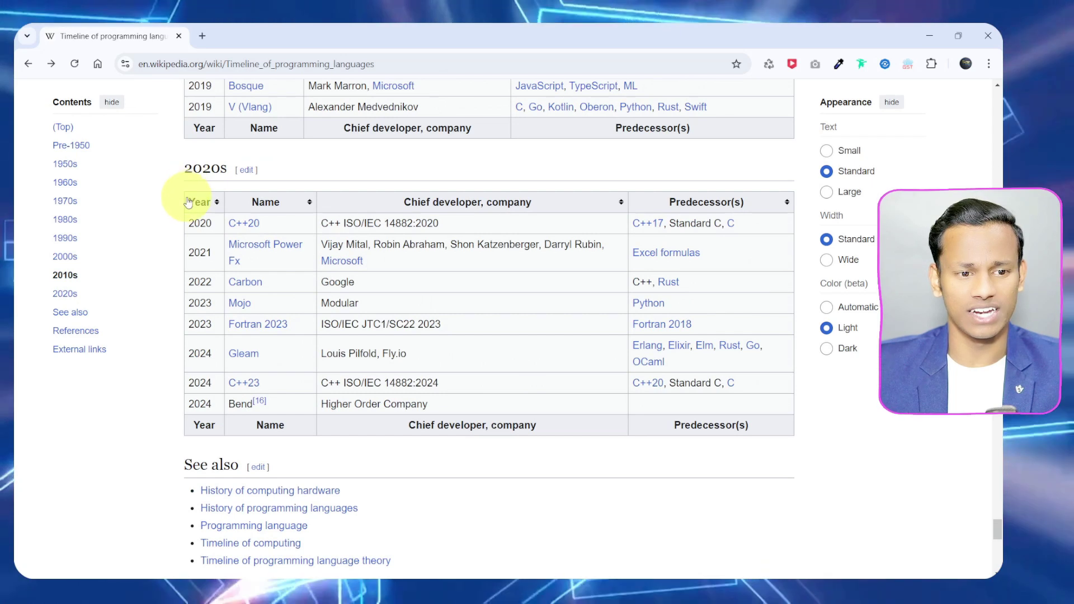
{"action": "left_click_drag", "start_coordinate": [170, 166], "coordinate": [797, 429]}
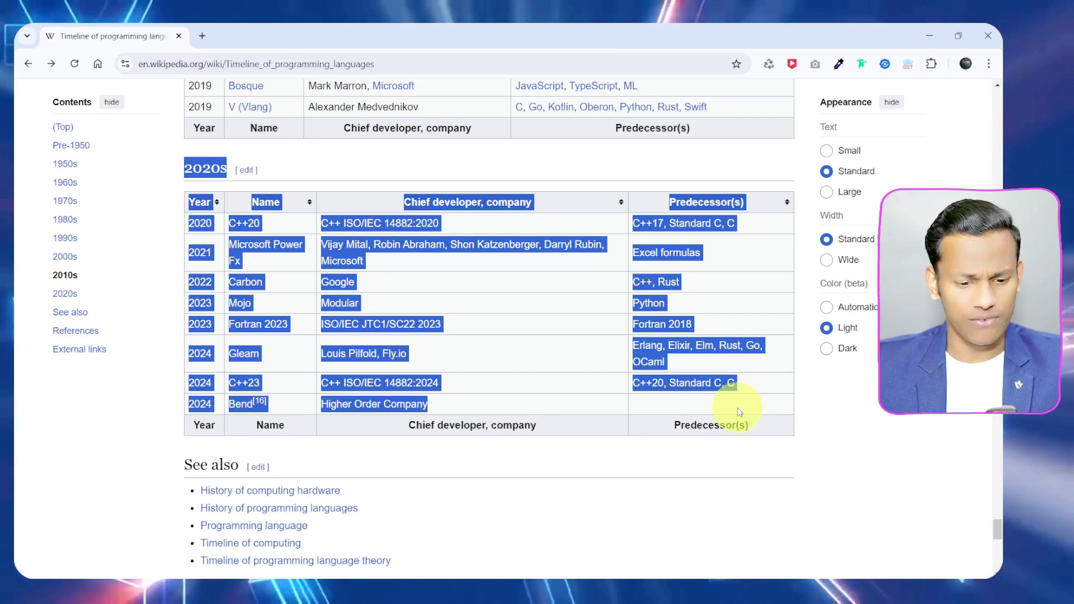
{"action": "key", "text": "alt+Tab"}
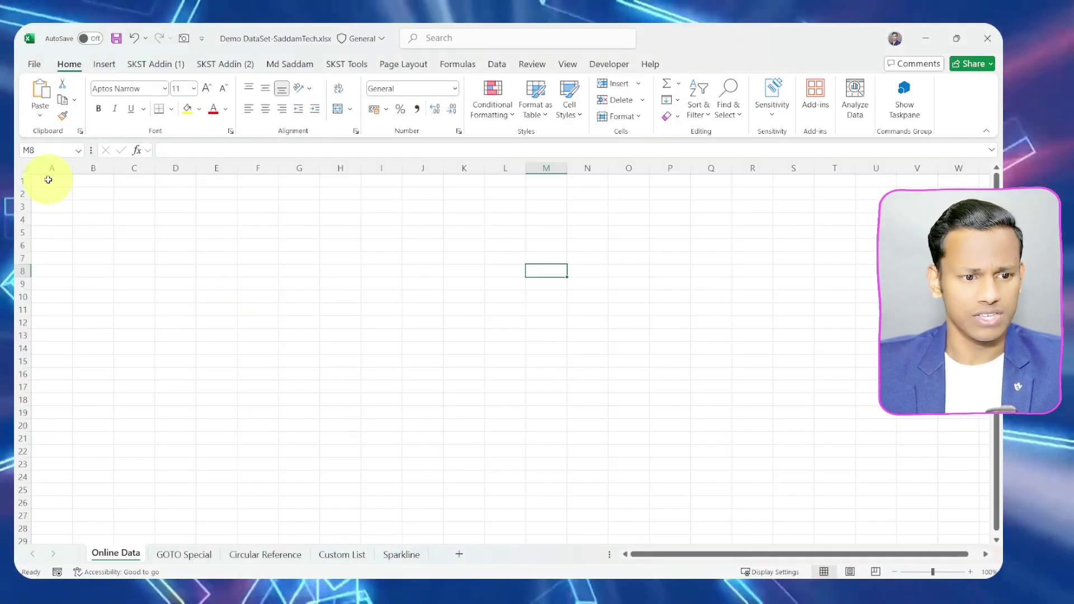
{"action": "key", "text": "ctrl+v"}
{"action": "scroll", "coordinate": [257, 260], "scroll_direction": "down", "scroll_amount": 1}
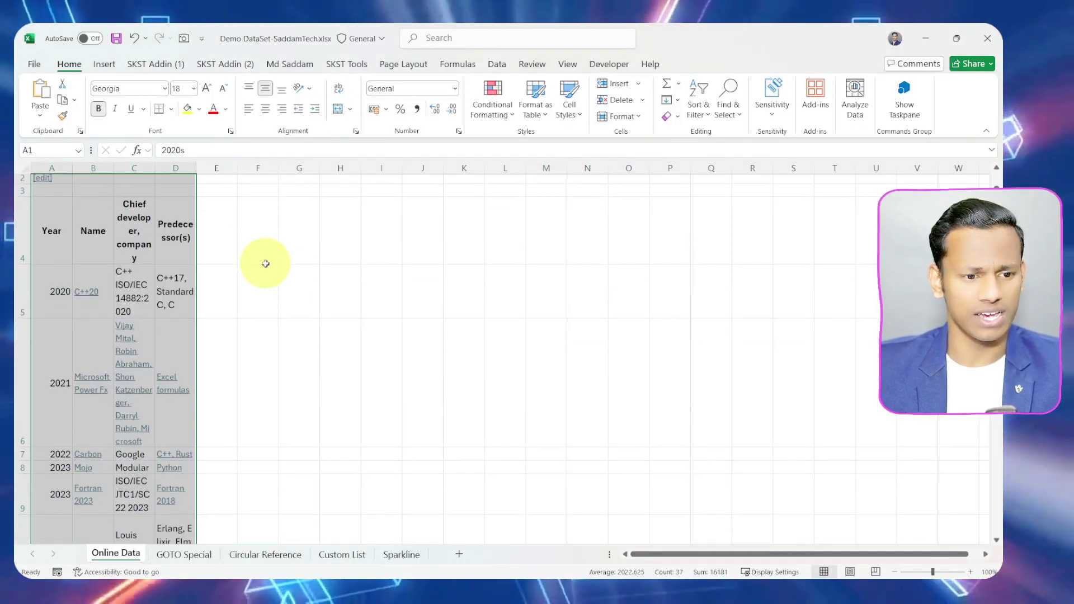
{"action": "scroll", "coordinate": [281, 286], "scroll_direction": "down", "scroll_amount": 2}
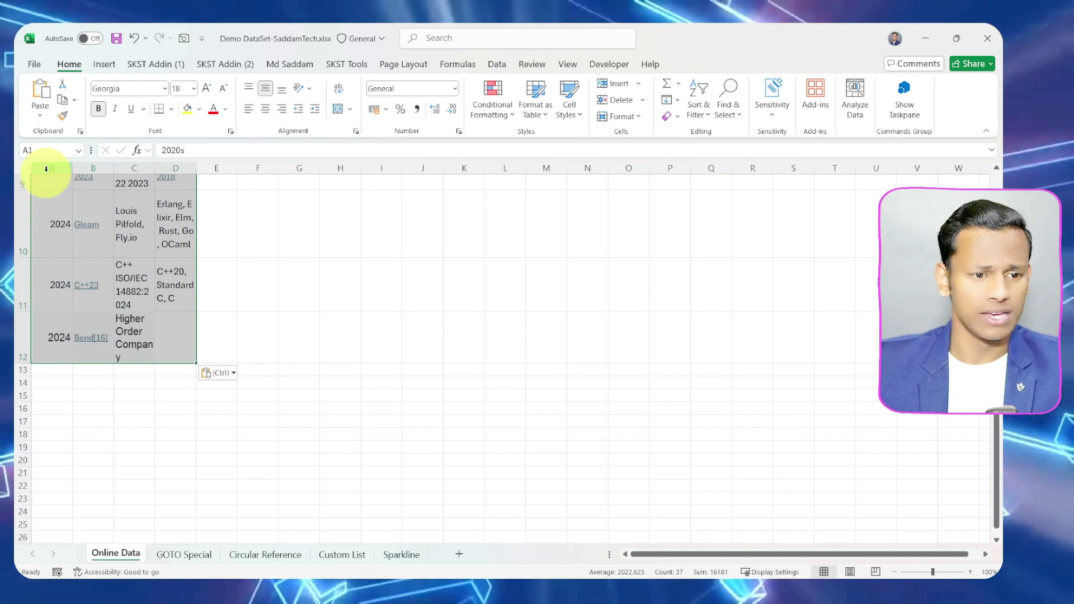
AutoFit the column widths across the whole Online Data sheet
{"action": "left_click", "coordinate": [18, 171]}
{"action": "double_click", "coordinate": [73, 168]}
{"action": "left_click", "coordinate": [299, 258]}
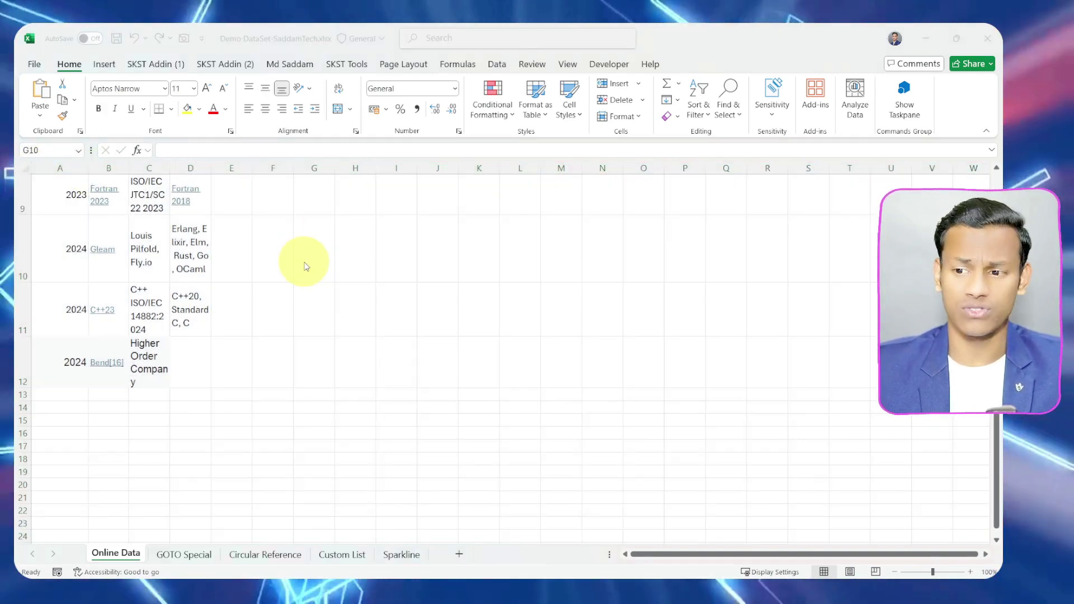
Switch back to the browser and review the article's 2020s, 2010s and 2000s tables
{"action": "key", "text": "alt+Tab"}
{"action": "scroll", "coordinate": [257, 291], "scroll_direction": "up", "scroll_amount": 3}
{"action": "left_click", "coordinate": [204, 364]}
{"action": "scroll", "coordinate": [324, 356], "scroll_direction": "down", "scroll_amount": 3}
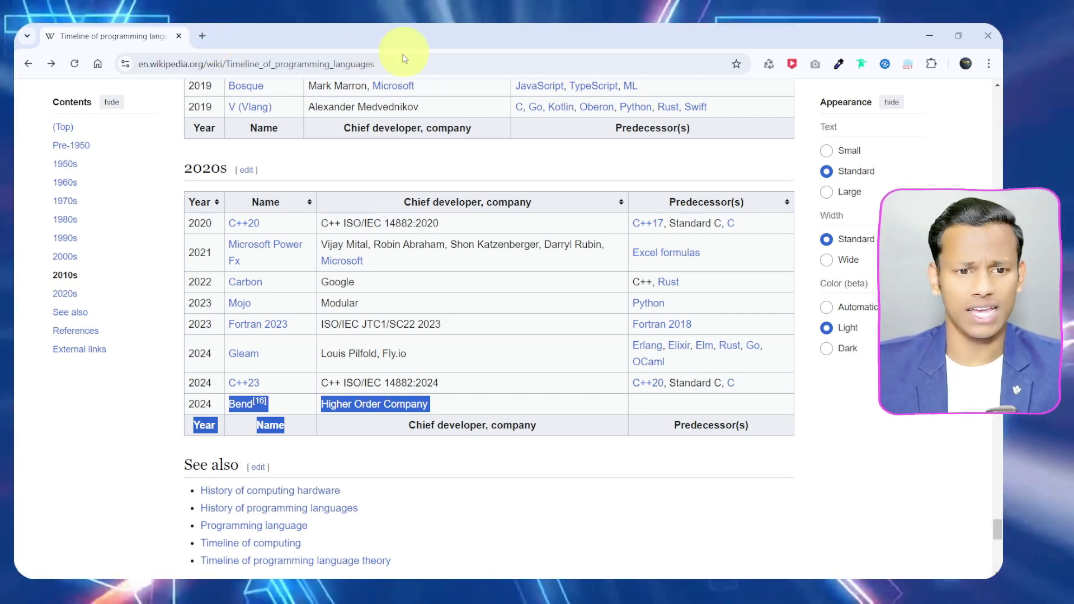
{"action": "scroll", "coordinate": [482, 226], "scroll_direction": "up", "scroll_amount": 10}
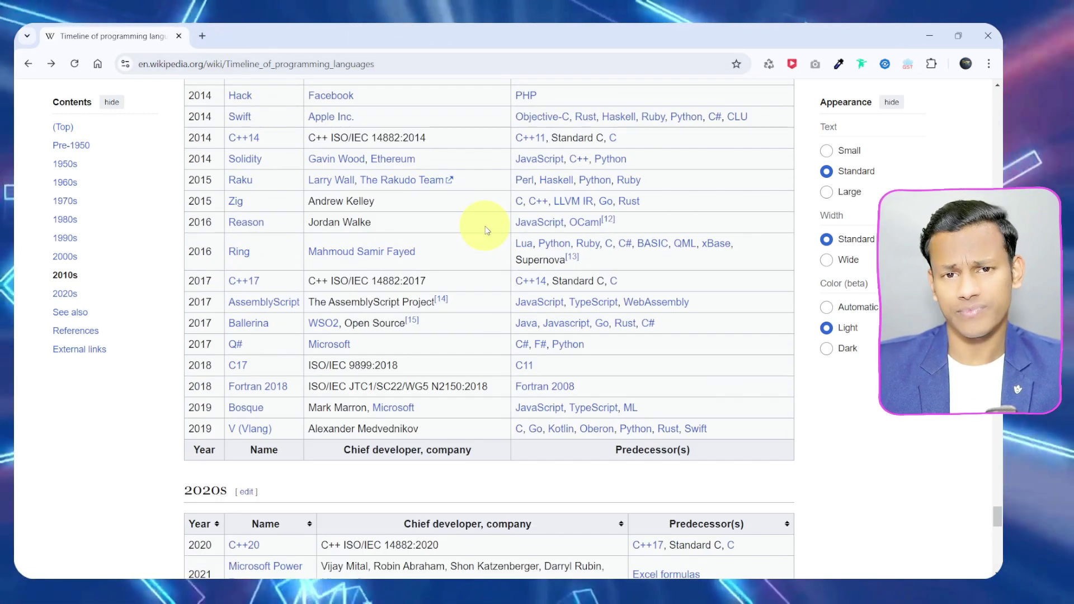
{"action": "scroll", "coordinate": [486, 229], "scroll_direction": "up", "scroll_amount": 15}
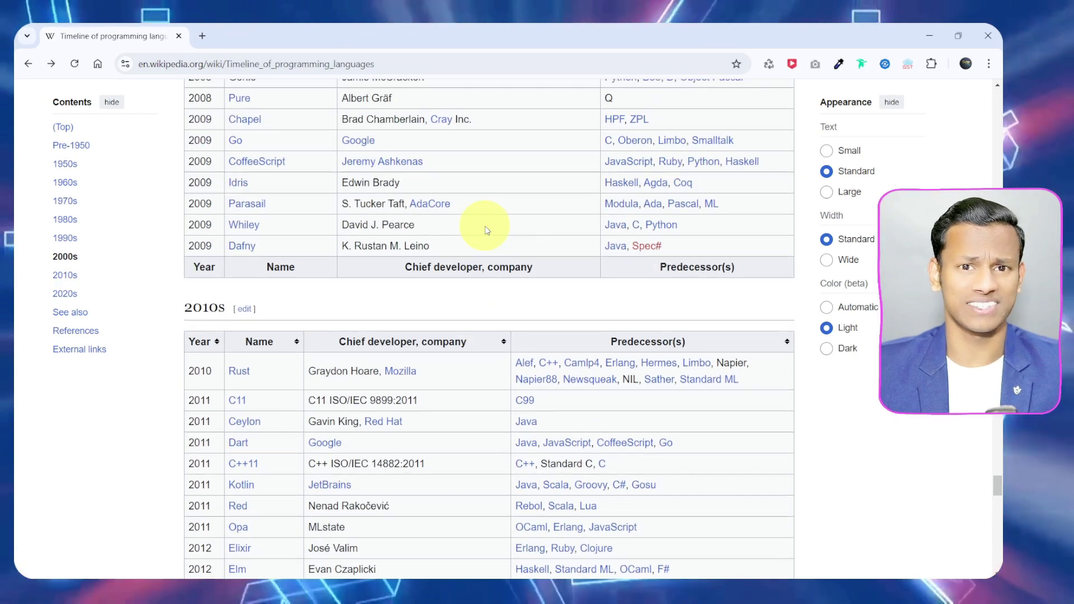
Copy the web address of the Timeline of programming languages article and return to the Excel workbook
{"action": "scroll", "coordinate": [486, 229], "scroll_direction": "up", "scroll_amount": 2}
{"action": "left_click", "coordinate": [348, 58]}
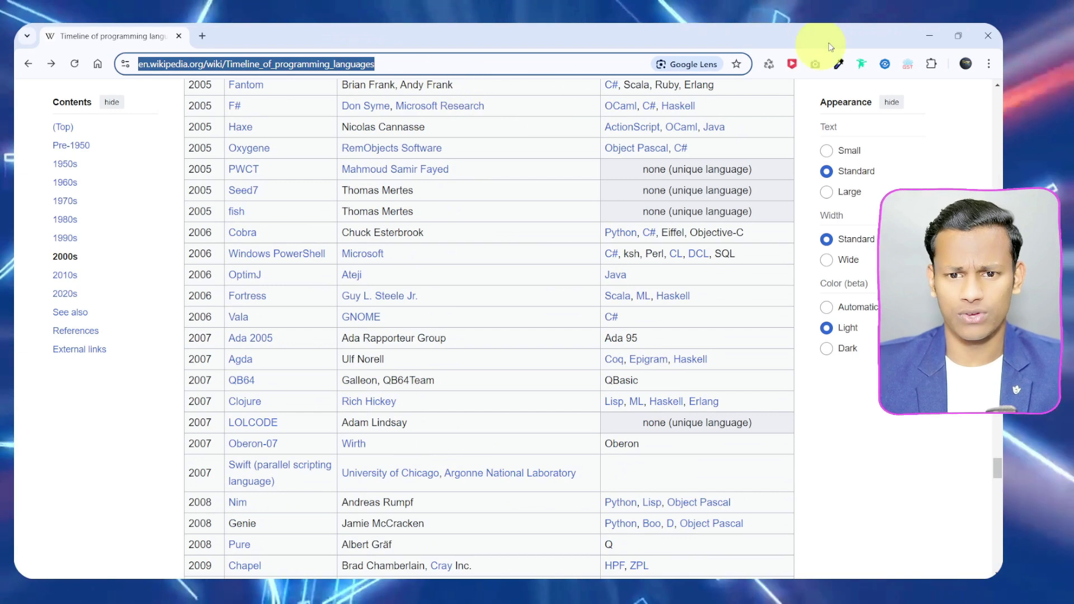
{"action": "left_click", "coordinate": [929, 36]}
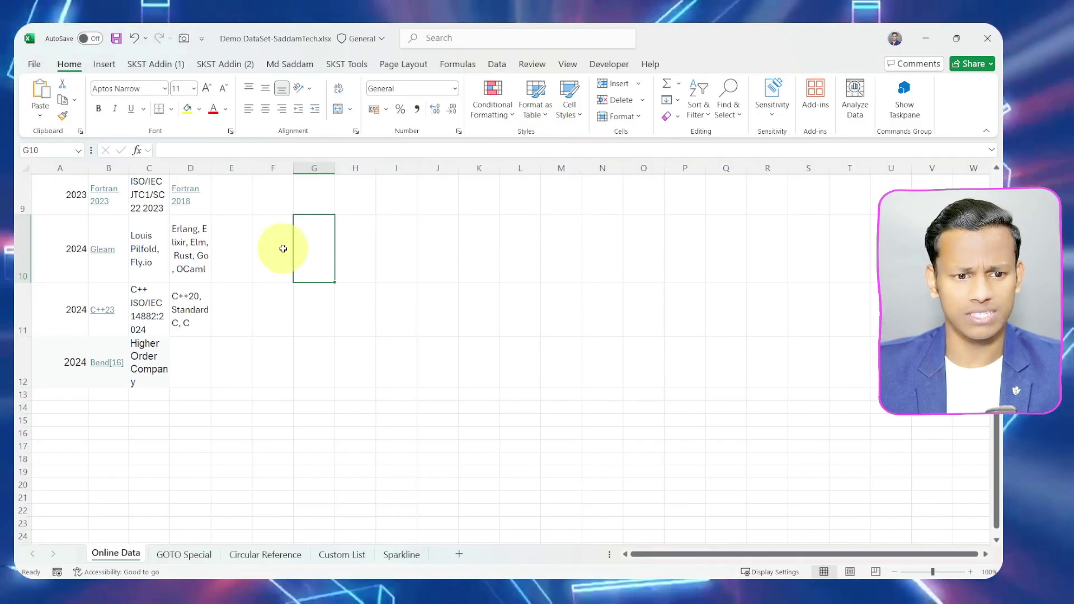
Undo the column AutoFit and the pasted 2020s table on the Online Data sheet, and select cell A1
{"action": "left_click", "coordinate": [237, 317]}
{"action": "key", "text": "ctrl+z"}
{"action": "scroll", "coordinate": [221, 326], "scroll_direction": "up", "scroll_amount": 2}
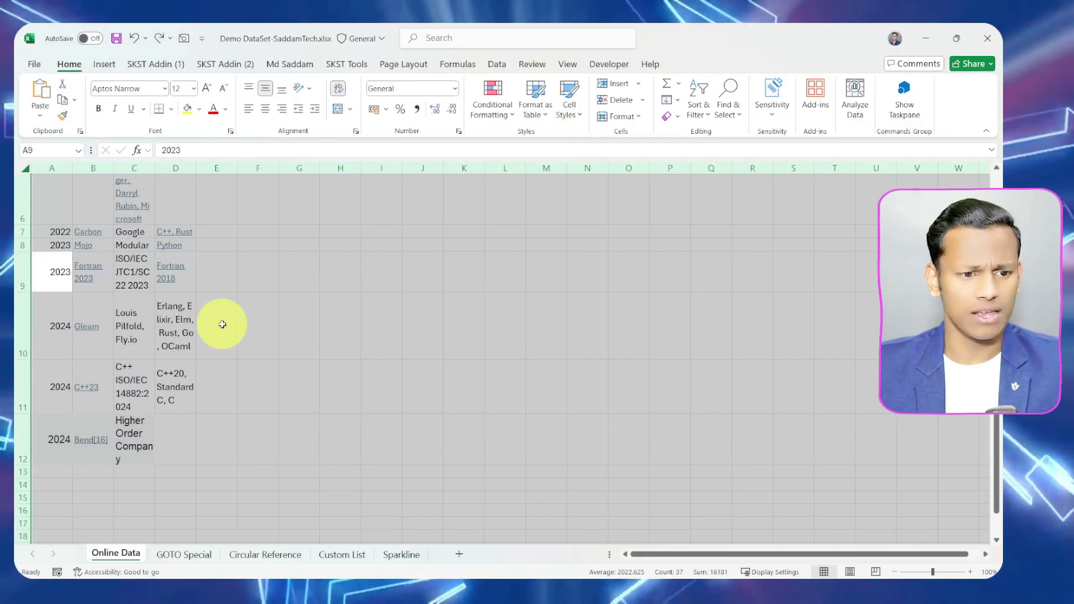
{"action": "key", "text": "ctrl+z"}
{"action": "scroll", "coordinate": [59, 182], "scroll_direction": "up", "scroll_amount": 1}
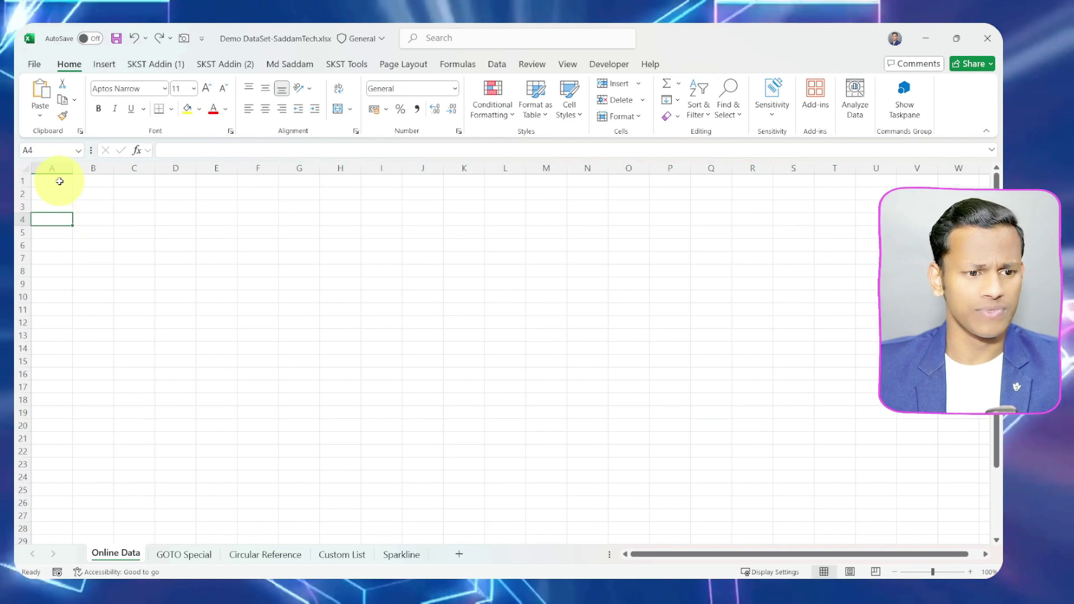
{"action": "left_click", "coordinate": [59, 181]}
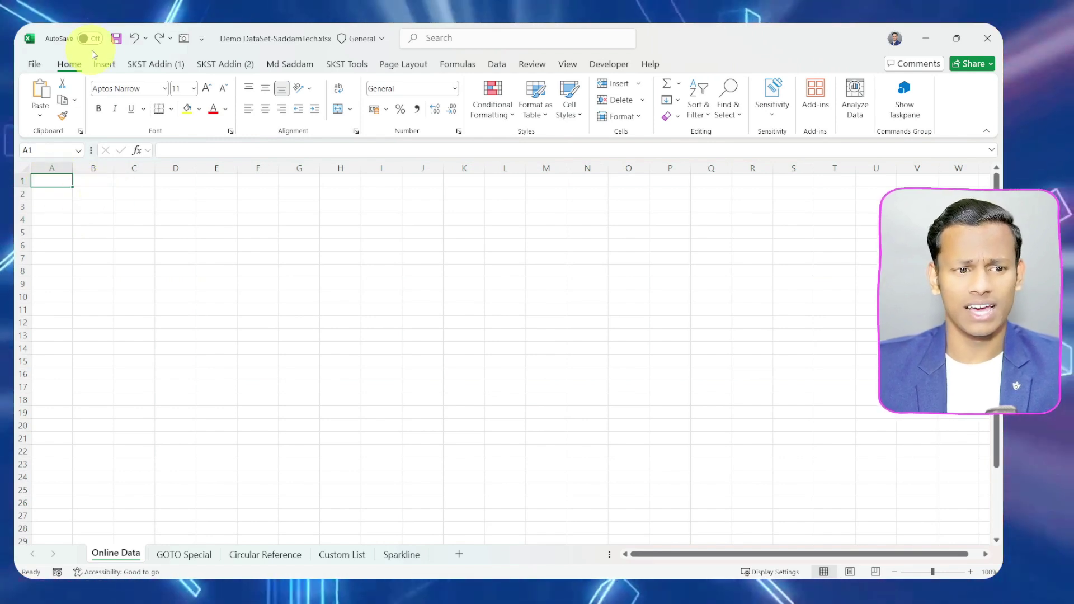
Start a basic web data import using the copied address of the Timeline of programming languages article
{"action": "left_click", "coordinate": [497, 65]}
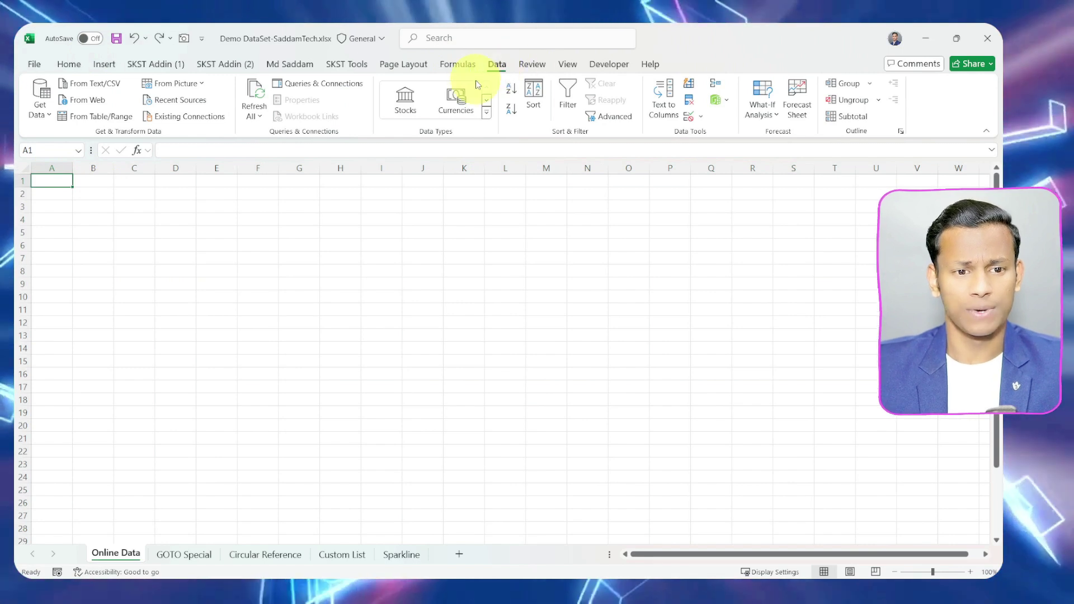
{"action": "left_click", "coordinate": [89, 103]}
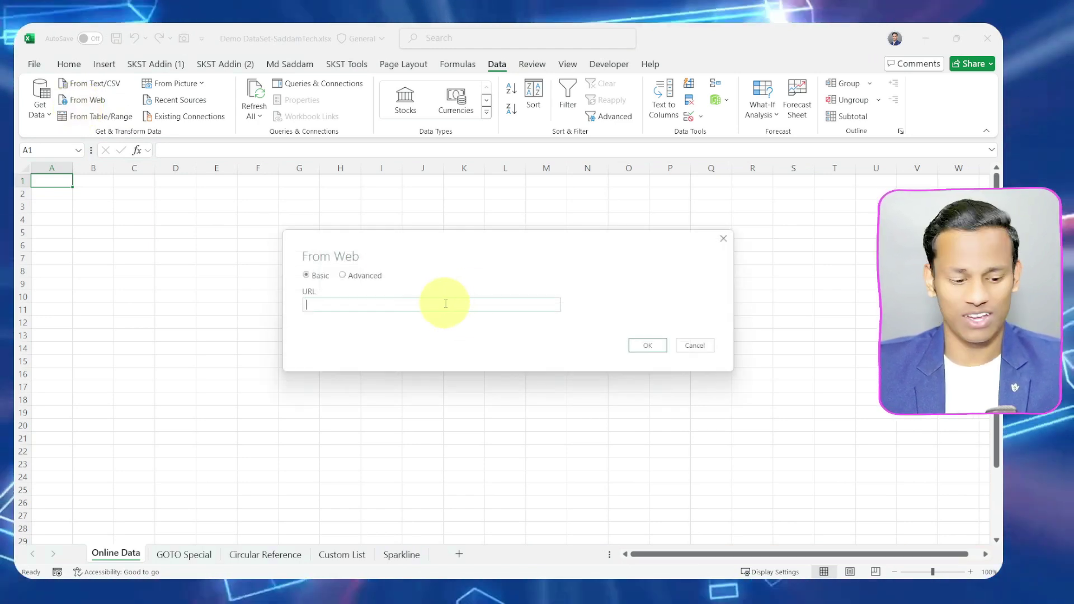
{"action": "left_click", "coordinate": [645, 345]}
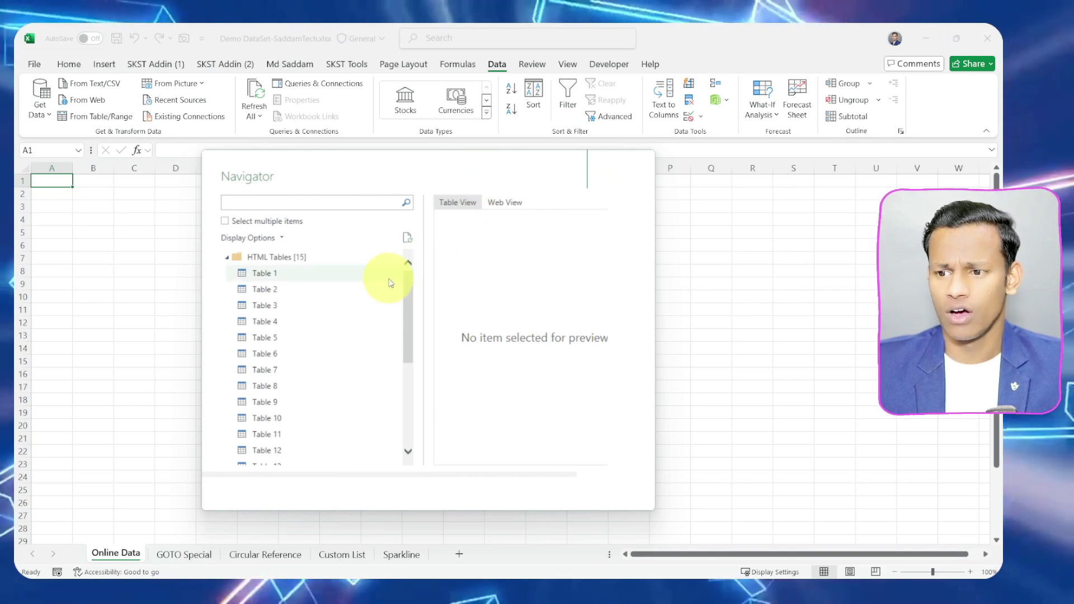
Widen the Navigator, look through the list of detected tables and preview Tables 1, 2, 4 and 5
{"action": "scroll", "coordinate": [311, 384], "scroll_direction": "down", "scroll_amount": 5}
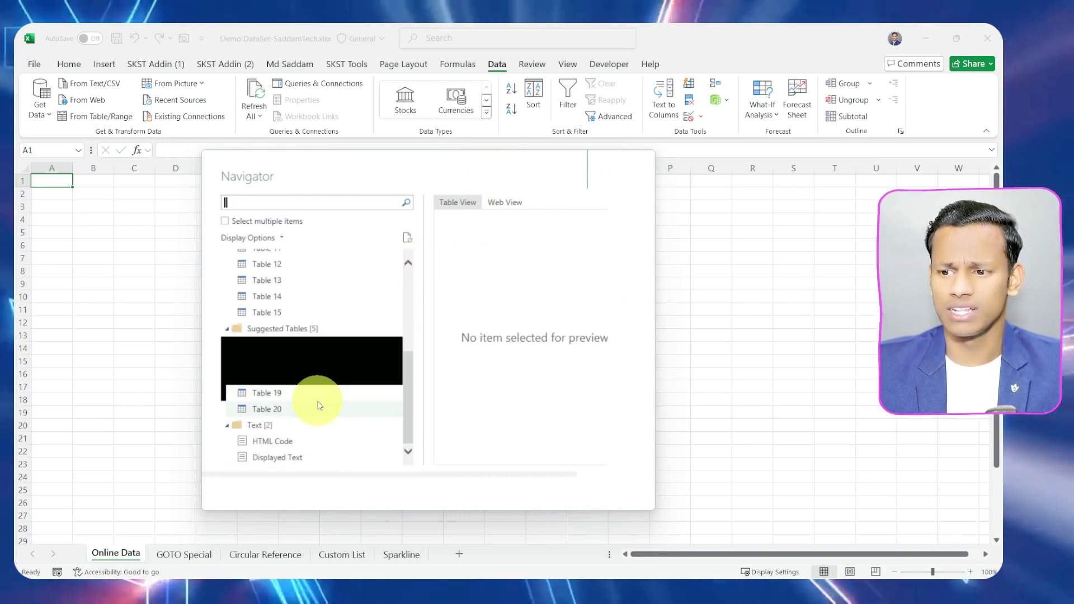
{"action": "scroll", "coordinate": [320, 405], "scroll_direction": "up", "scroll_amount": 5}
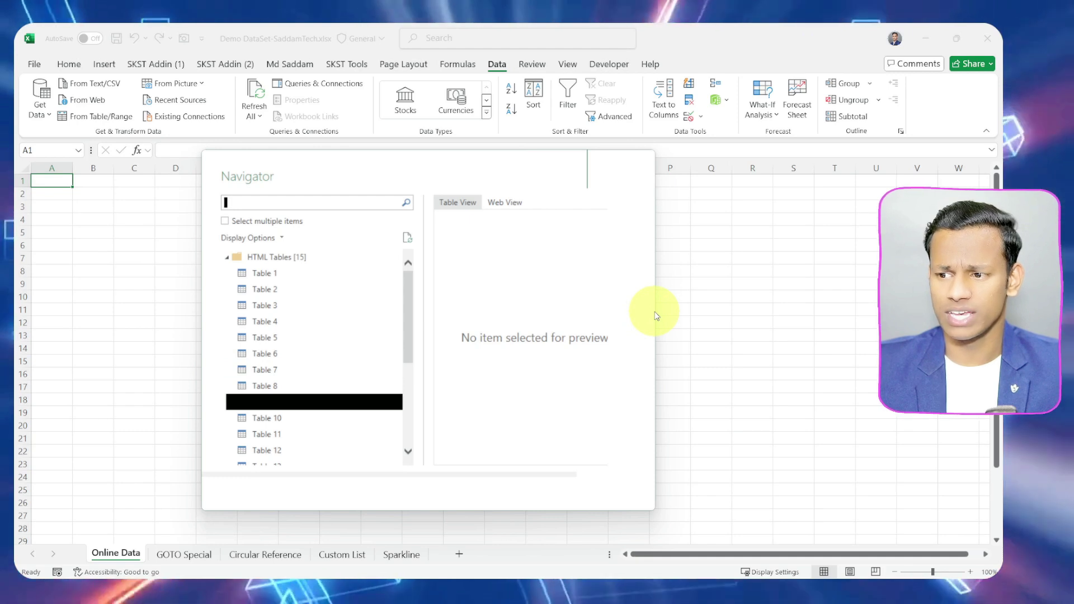
{"action": "left_click_drag", "start_coordinate": [653, 312], "coordinate": [727, 319]}
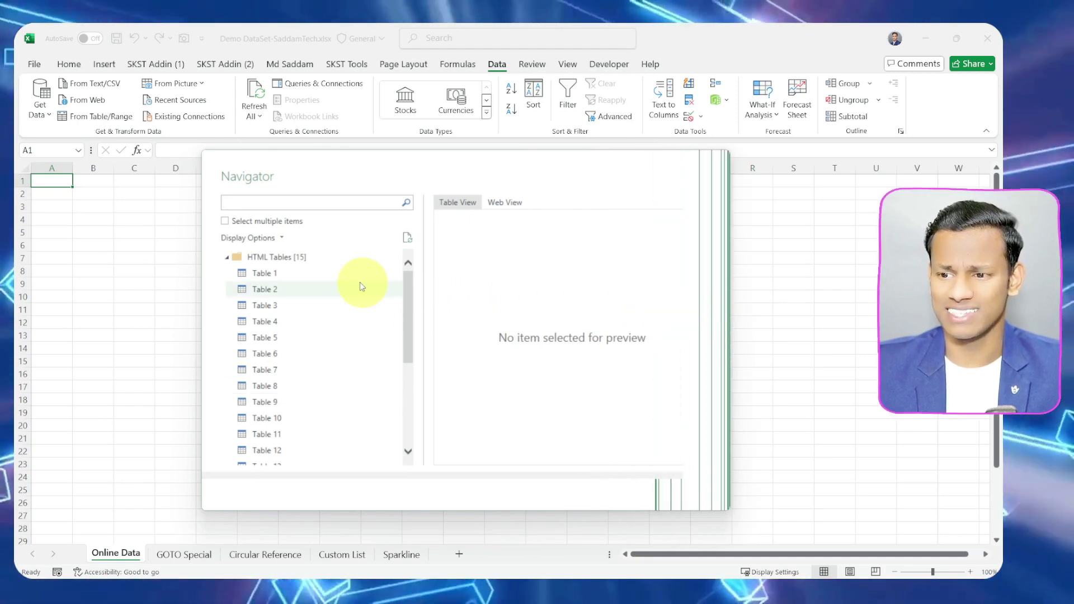
{"action": "left_click", "coordinate": [299, 276]}
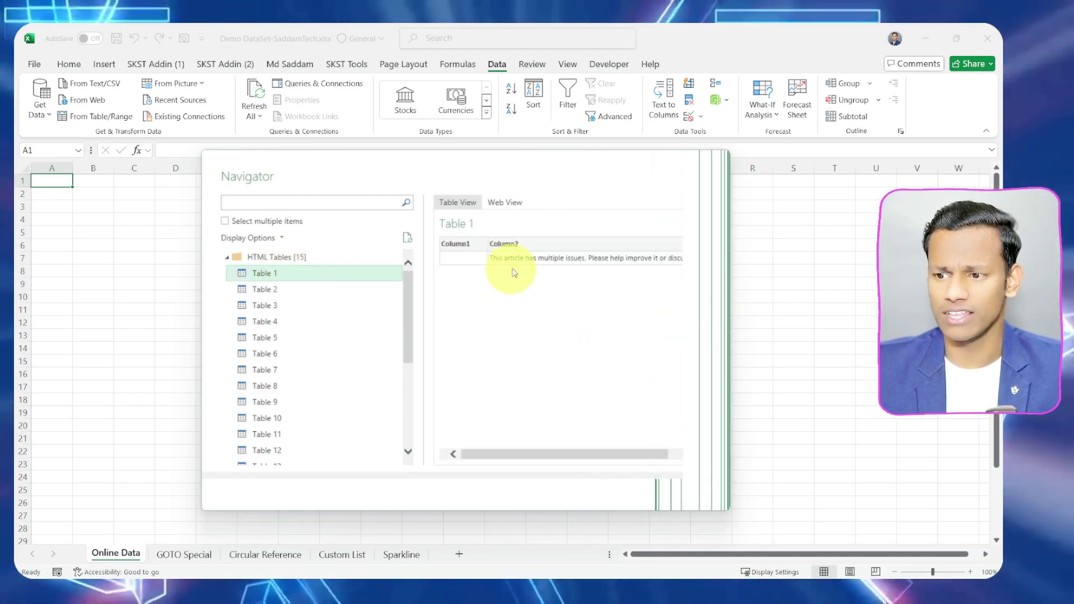
{"action": "left_click", "coordinate": [311, 288]}
{"action": "left_click", "coordinate": [312, 320]}
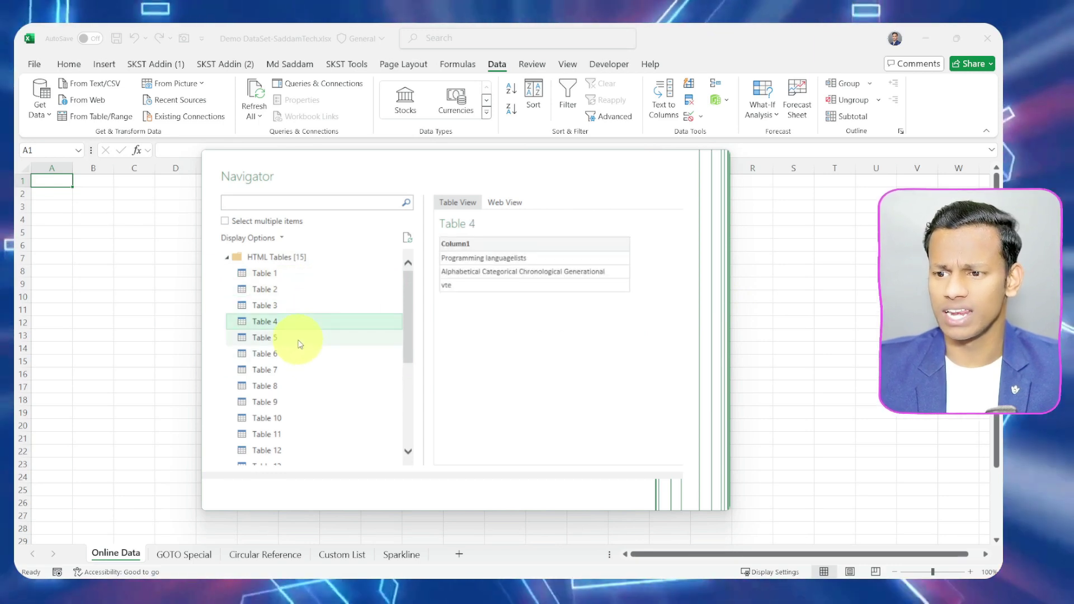
{"action": "left_click", "coordinate": [305, 337]}
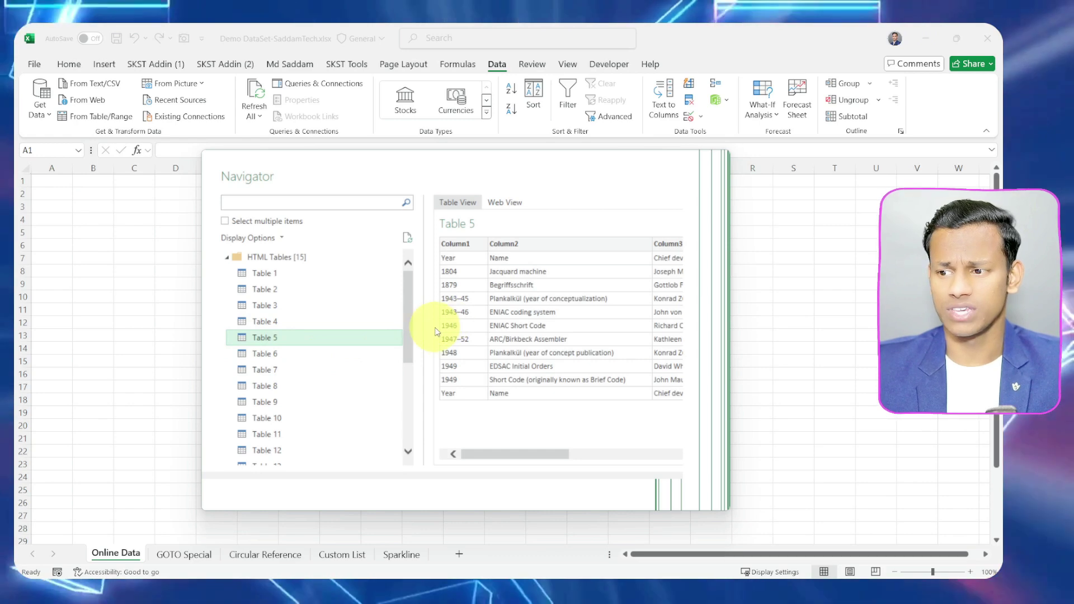
Switch to the browser, find the article's 2020s section to identify the wanted table, and return to Excel
{"action": "key", "text": "alt+Tab"}
{"action": "scroll", "coordinate": [273, 394], "scroll_direction": "down", "scroll_amount": 10}
{"action": "scroll", "coordinate": [240, 283], "scroll_direction": "up", "scroll_amount": 2}
{"action": "scroll", "coordinate": [199, 279], "scroll_direction": "down", "scroll_amount": 20}
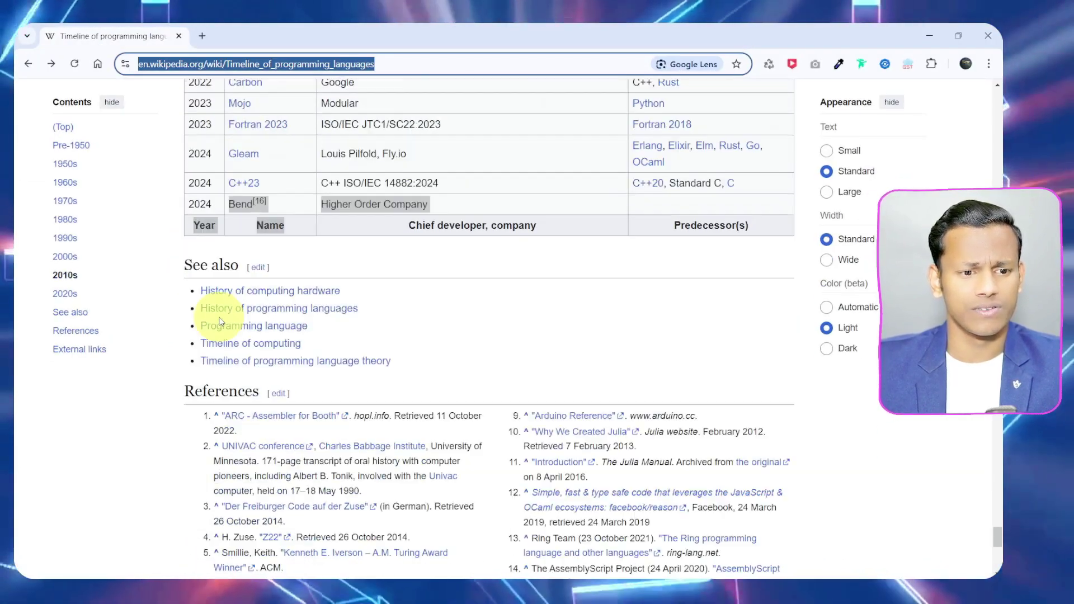
{"action": "scroll", "coordinate": [219, 322], "scroll_direction": "up", "scroll_amount": 5}
{"action": "left_click_drag", "start_coordinate": [182, 234], "coordinate": [225, 231]}
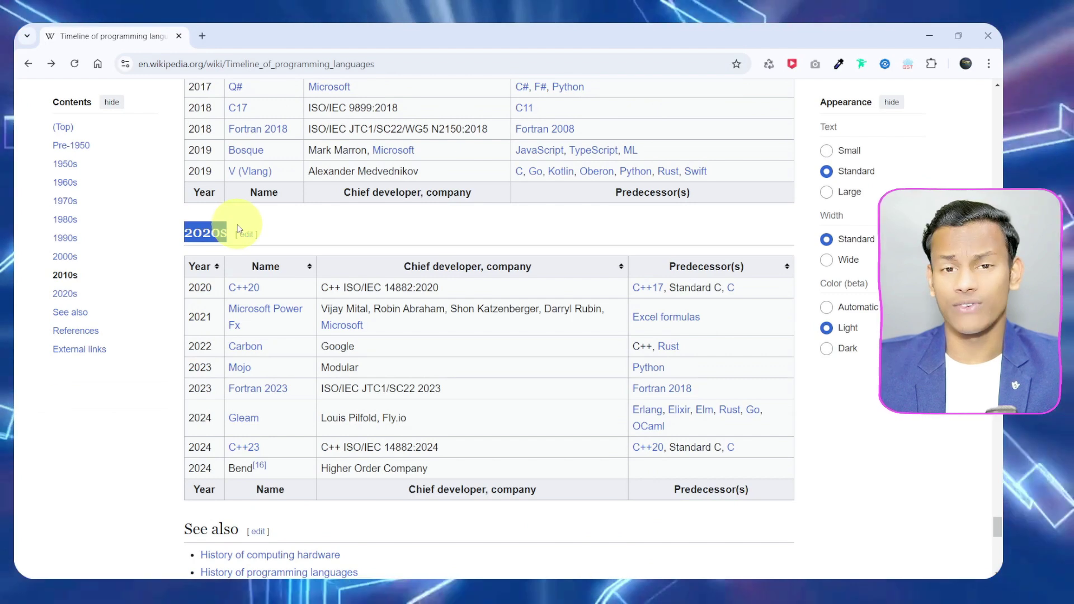
{"action": "left_click", "coordinate": [943, 36]}
Preview Tables 11 to 13, compare Table 13 with the article's 2020s table, and open Table 13 in the Power Query Editor
{"action": "scroll", "coordinate": [280, 341], "scroll_direction": "down", "scroll_amount": 3}
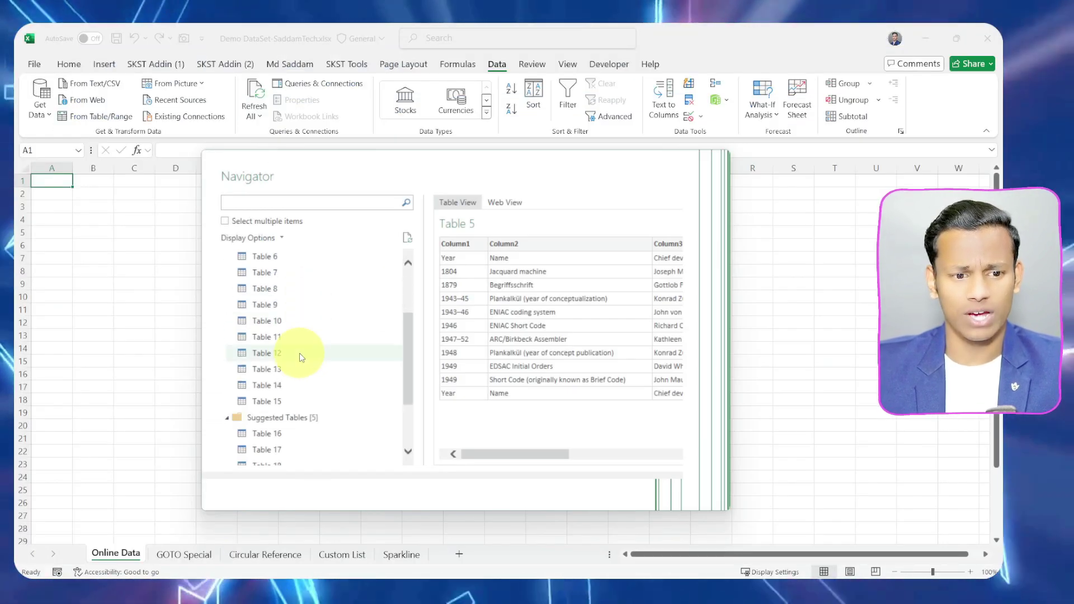
{"action": "left_click", "coordinate": [276, 338]}
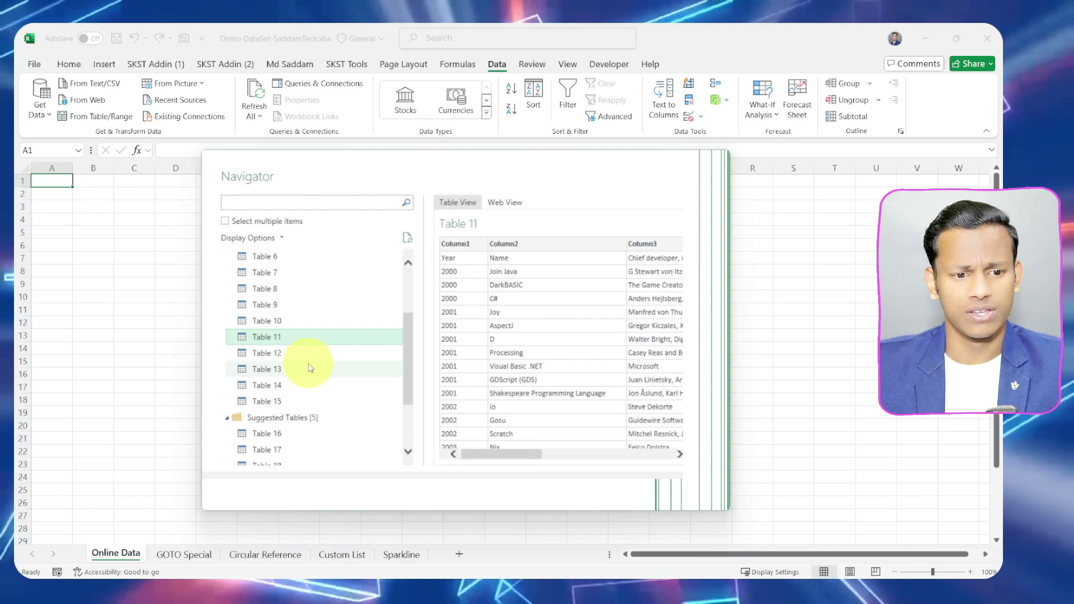
{"action": "left_click", "coordinate": [273, 354]}
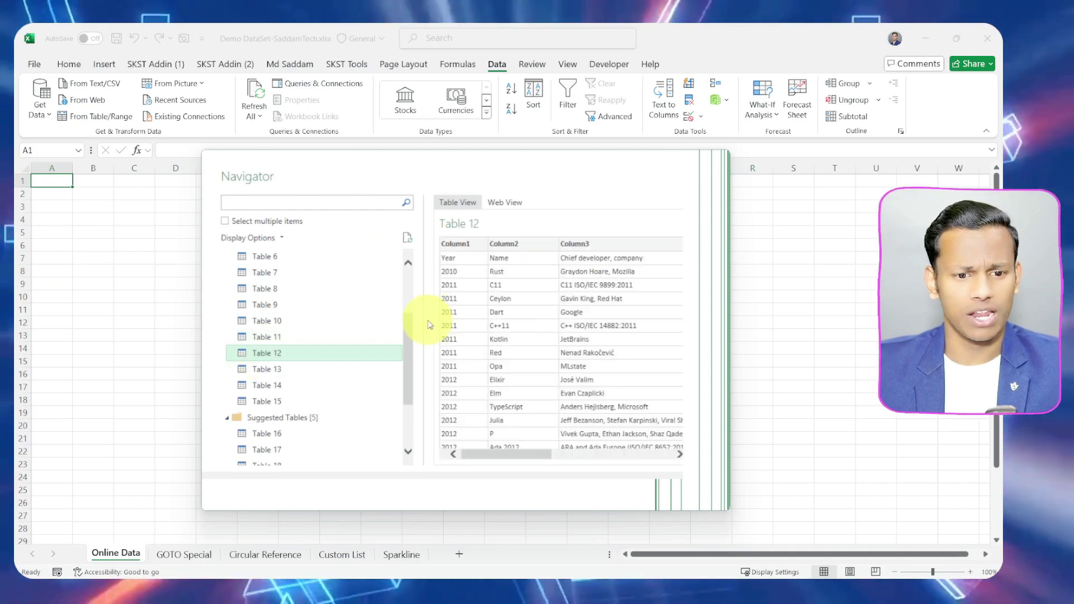
{"action": "left_click", "coordinate": [269, 369]}
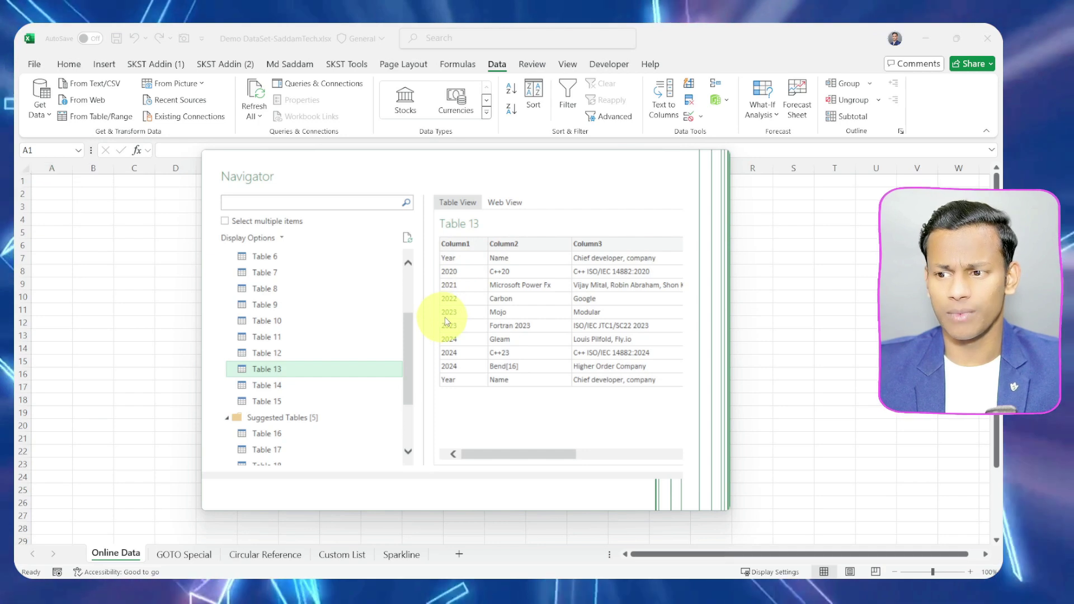
{"action": "key", "text": "alt+Tab"}
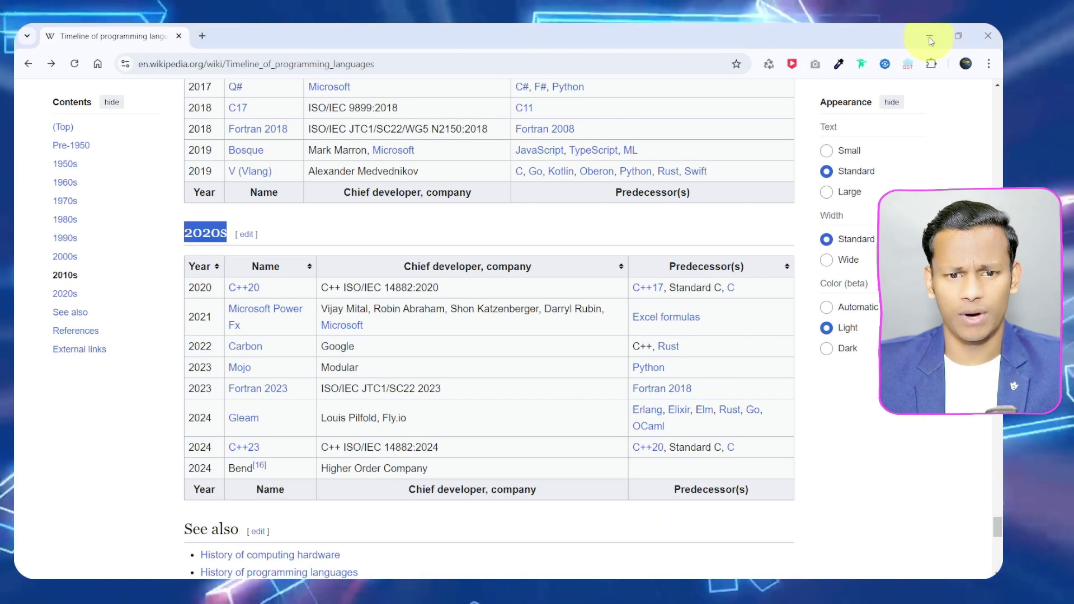
{"action": "left_click", "coordinate": [930, 41]}
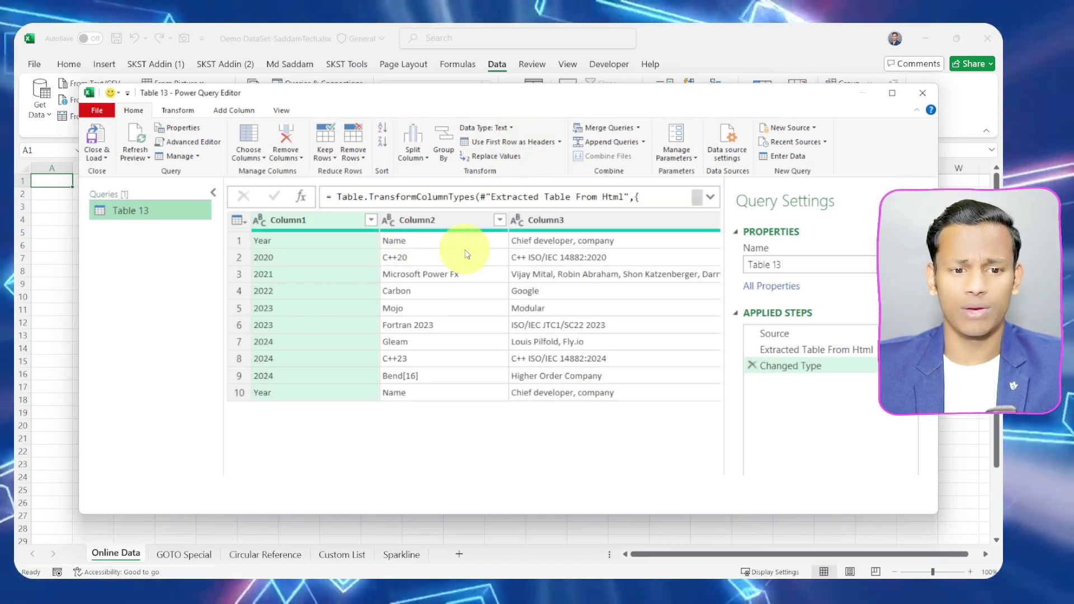
Examine Table 13's columns and the operations available for Column2 in the Power Query Editor
{"action": "left_click", "coordinate": [433, 239]}
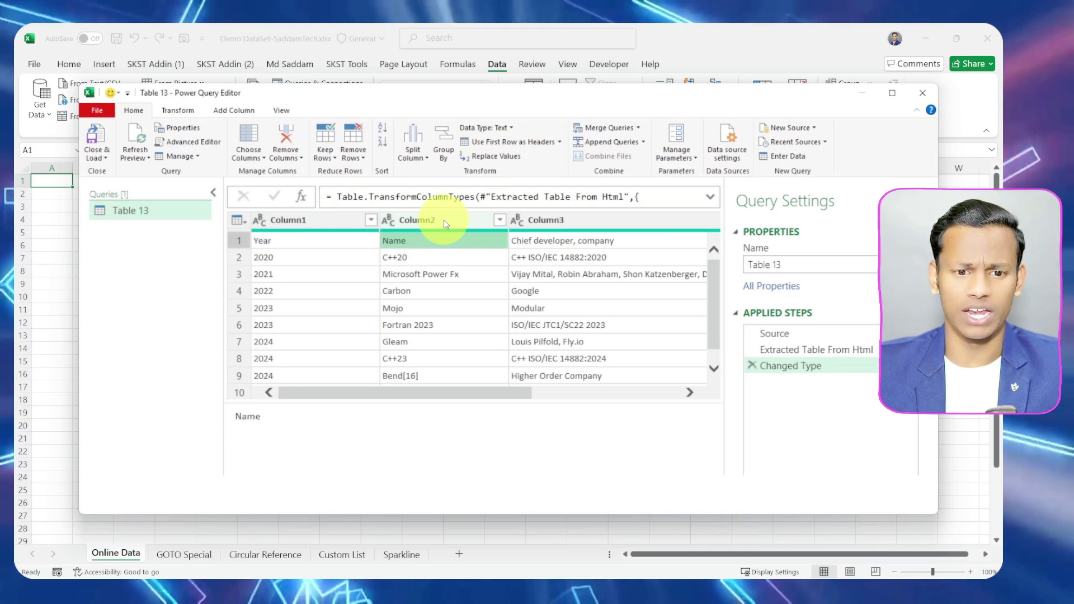
{"action": "scroll", "coordinate": [462, 391], "scroll_direction": "right", "scroll_amount": 3}
{"action": "scroll", "coordinate": [462, 390], "scroll_direction": "left", "scroll_amount": 3}
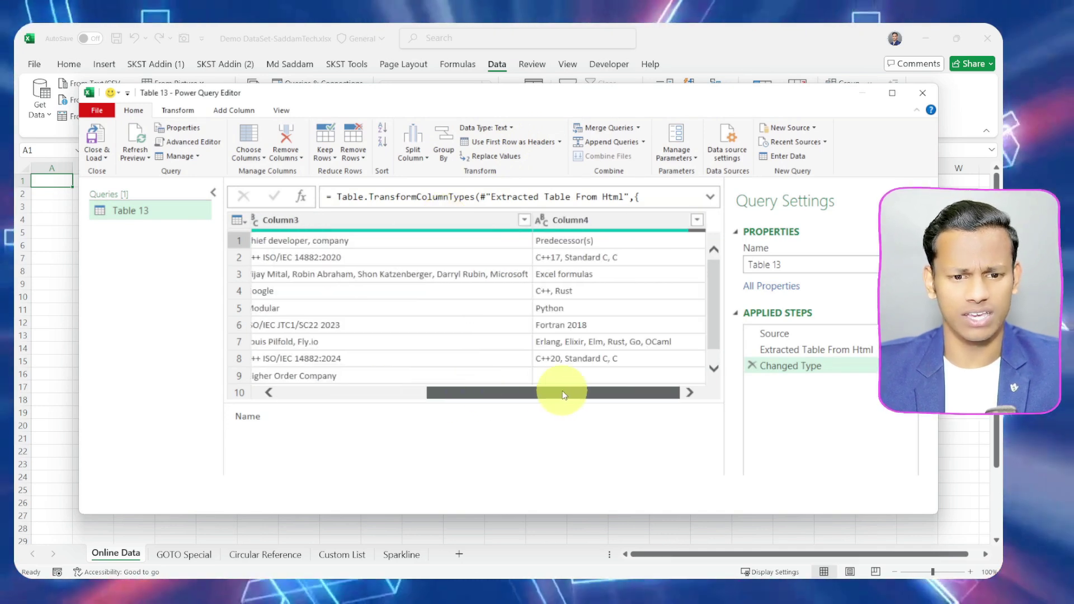
{"action": "left_click", "coordinate": [406, 219]}
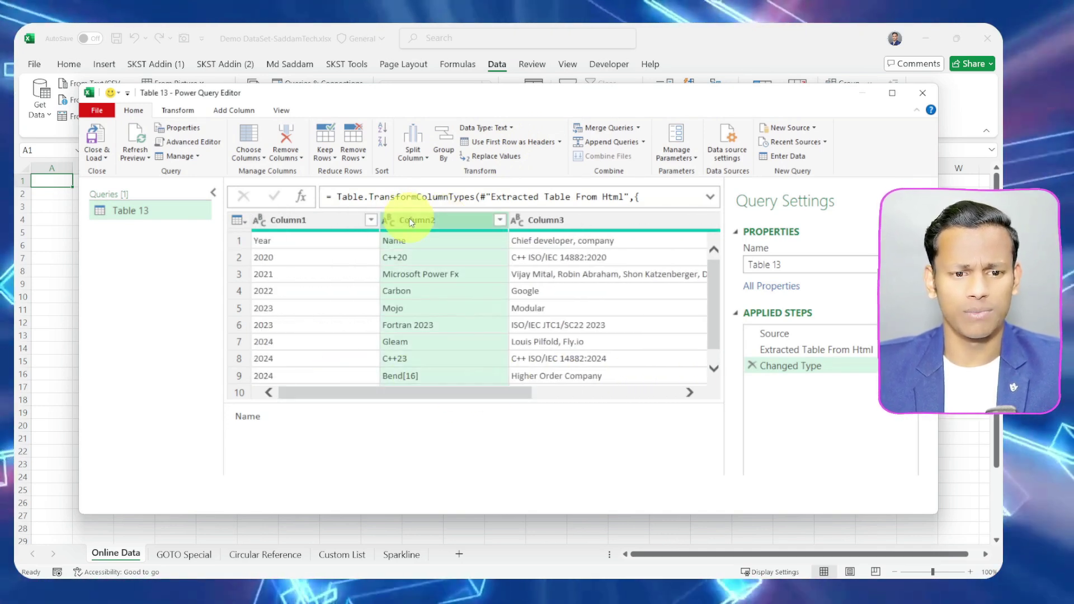
{"action": "right_click", "coordinate": [410, 222]}
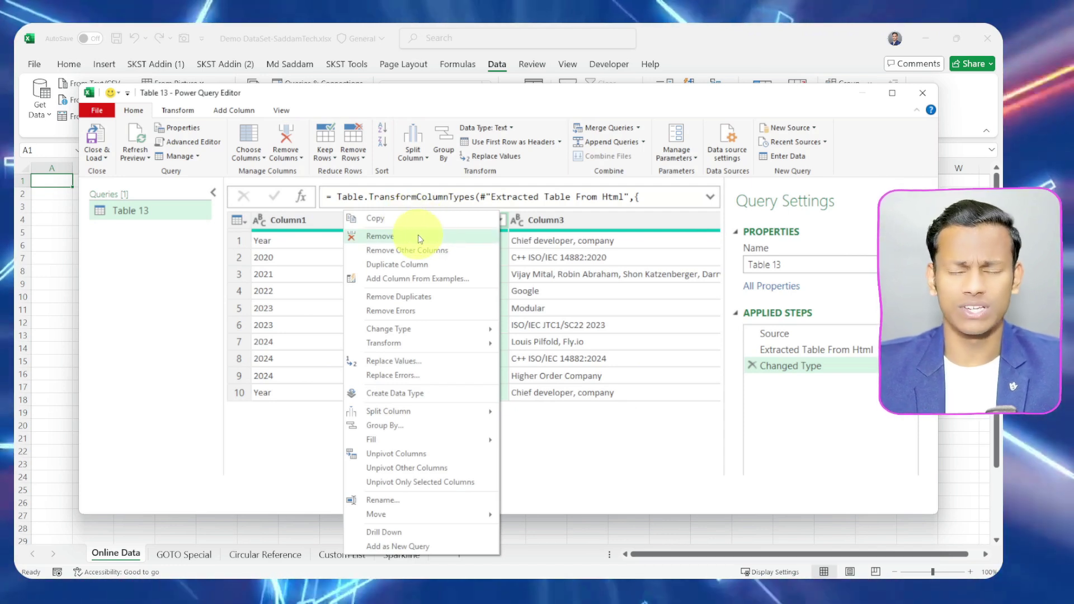
{"action": "left_click", "coordinate": [418, 235]}
{"action": "left_click", "coordinate": [519, 256]}
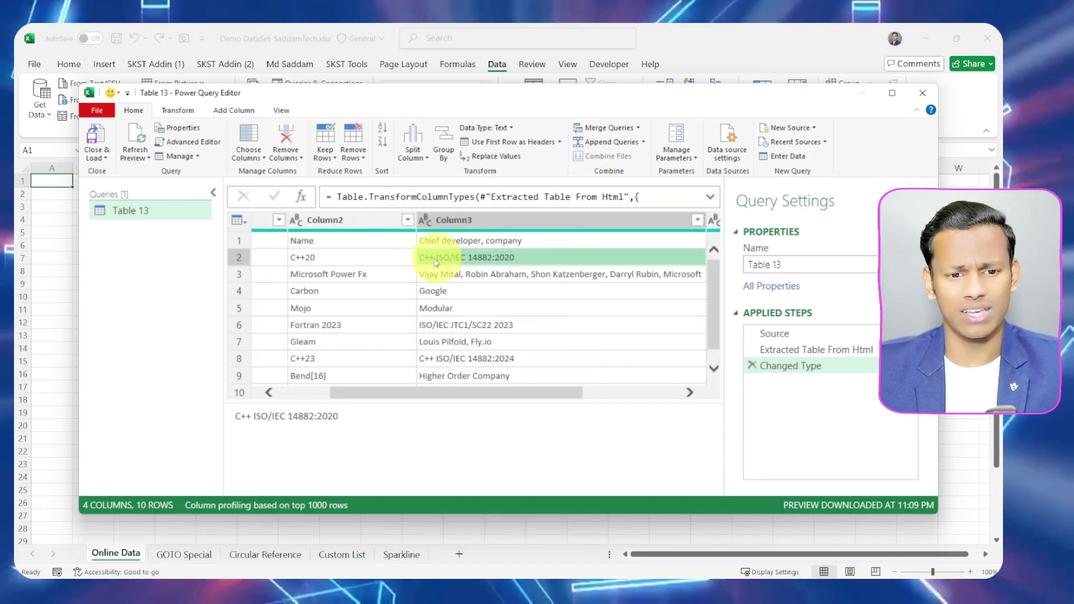
Close the Power Query Editor and load Table 13 into a new worksheet, dismissing the table style suggestion
{"action": "left_click", "coordinate": [103, 159]}
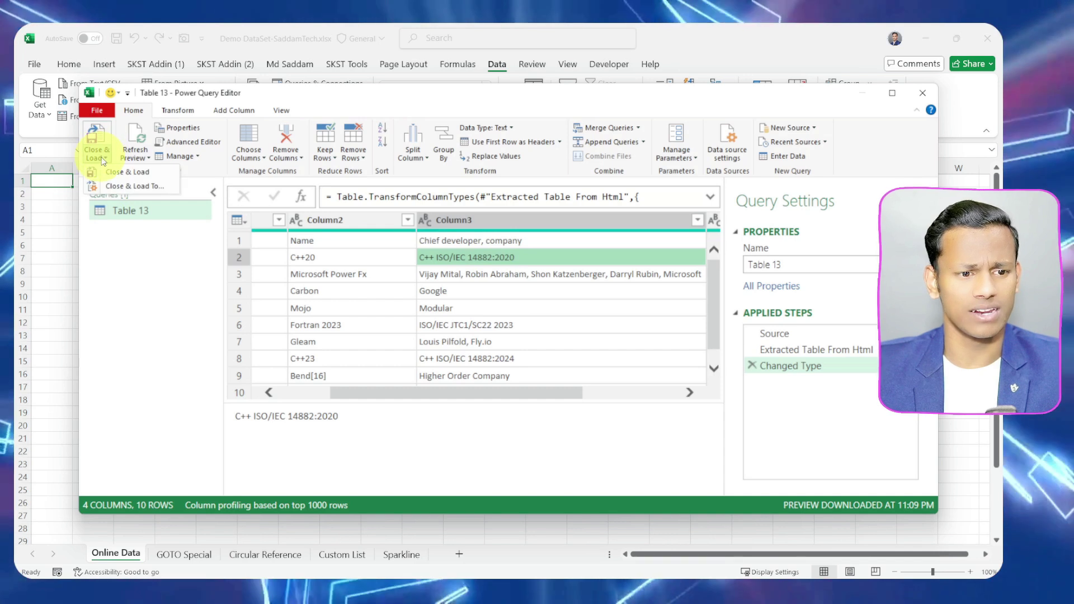
{"action": "left_click", "coordinate": [129, 179]}
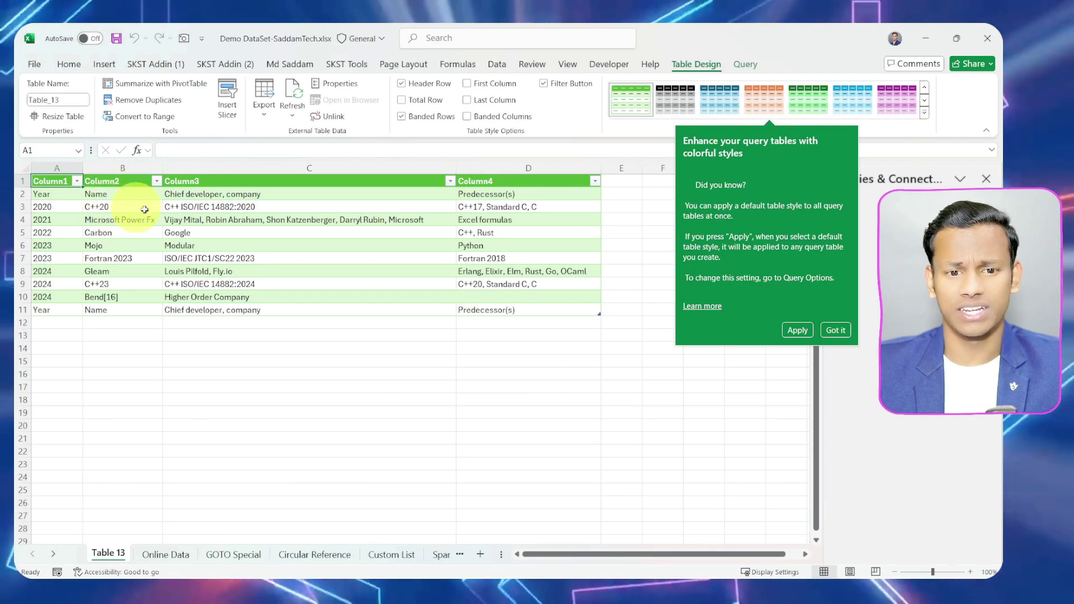
{"action": "left_click", "coordinate": [297, 375]}
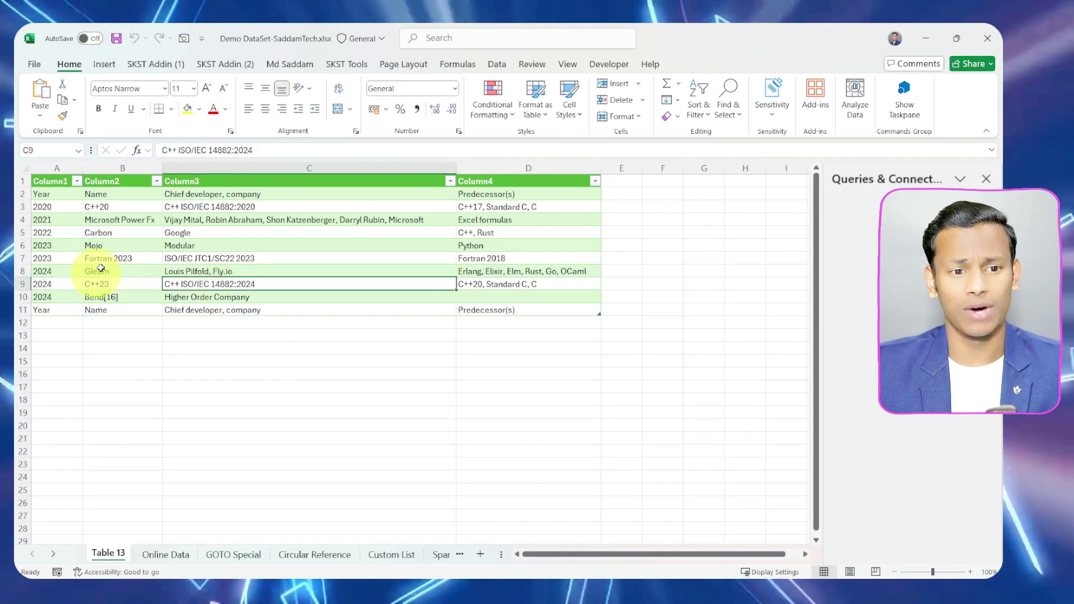
Refresh the imported Table 13 from its web source and select the empty cell C12 below it
{"action": "left_click", "coordinate": [174, 283]}
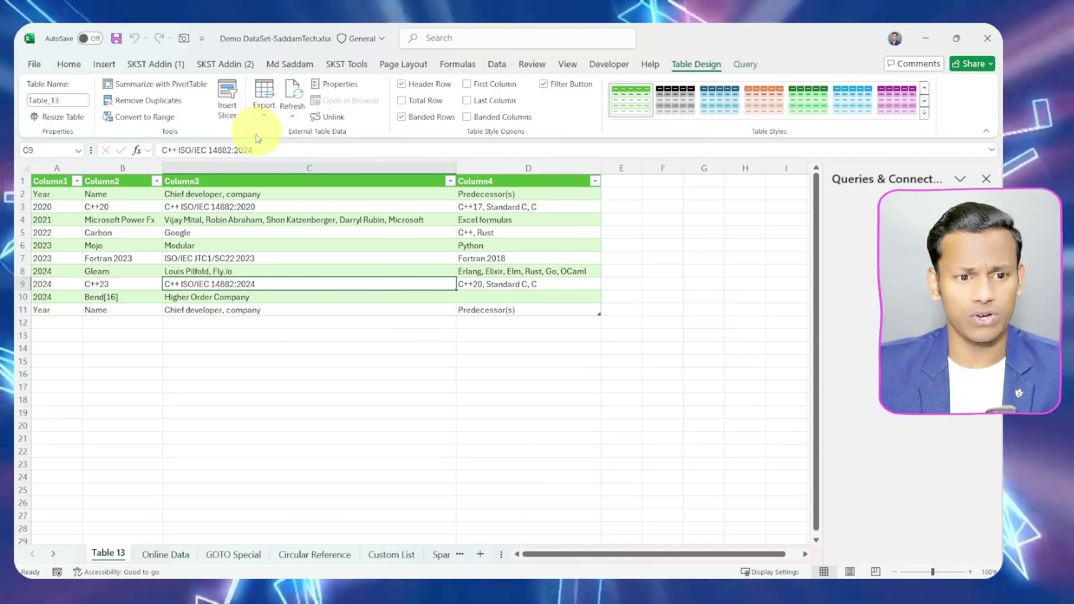
{"action": "left_click_drag", "start_coordinate": [259, 387], "coordinate": [259, 374]}
{"action": "left_click", "coordinate": [240, 245]}
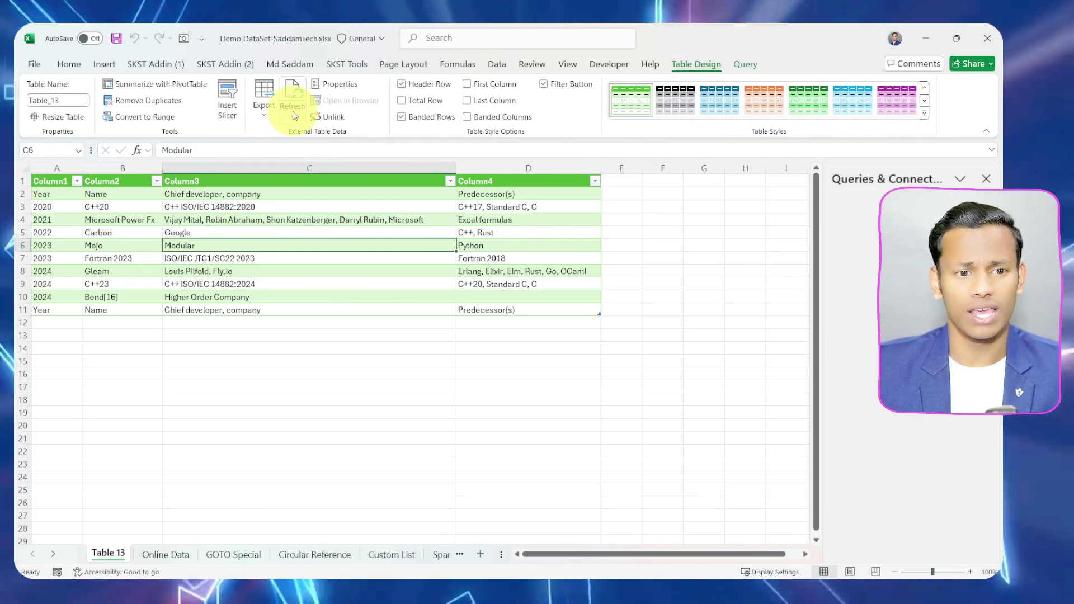
{"action": "left_click", "coordinate": [293, 96]}
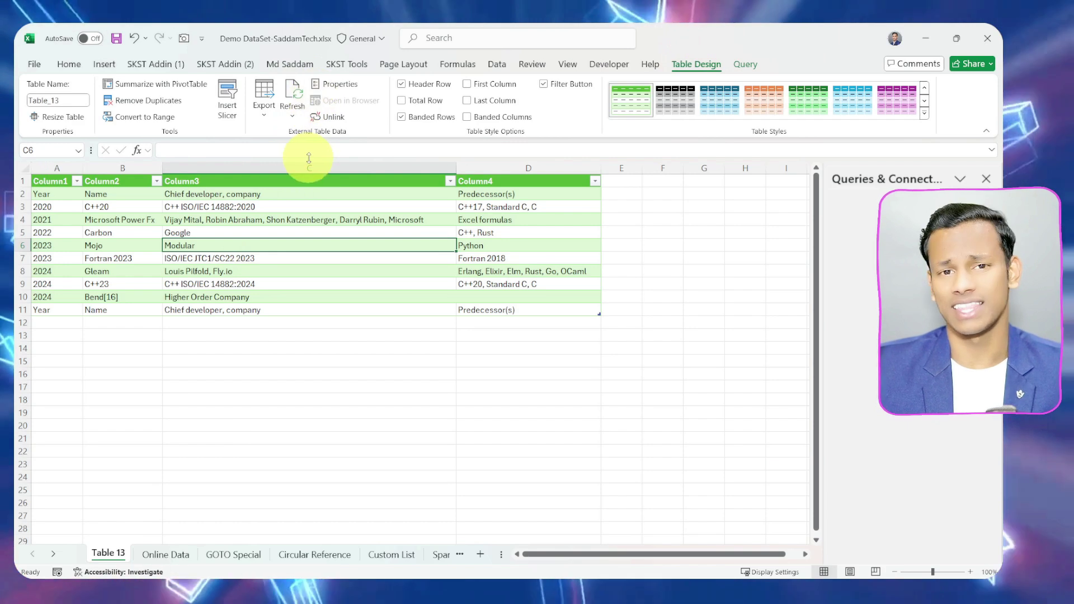
{"action": "left_click", "coordinate": [395, 326]}
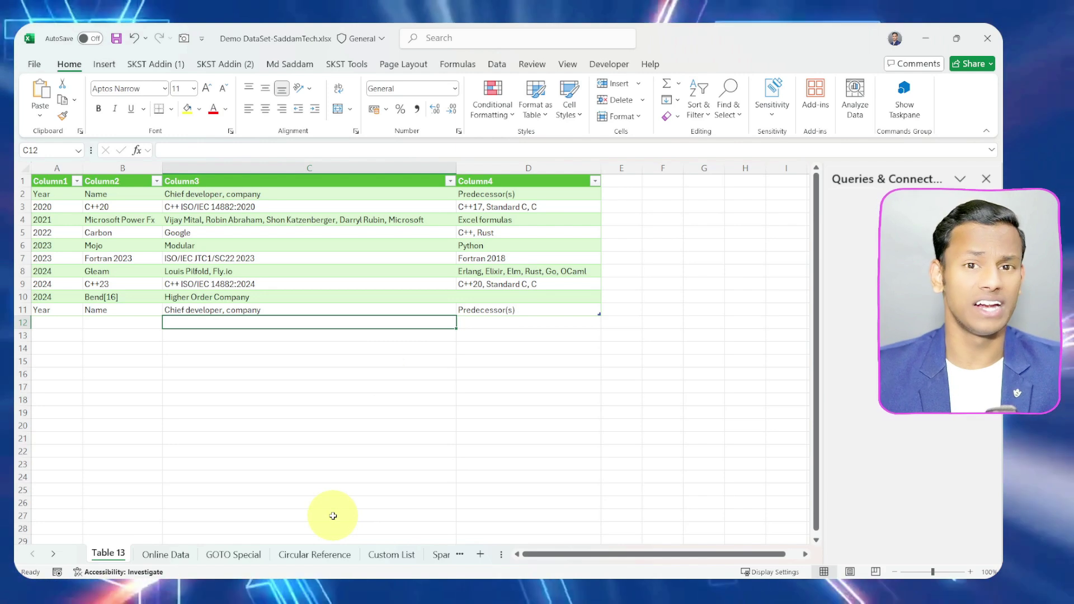
Go to the GOTO Special sheet, close the Queries & Connections pane and examine the blank rows in the product list
{"action": "left_click", "coordinate": [232, 553]}
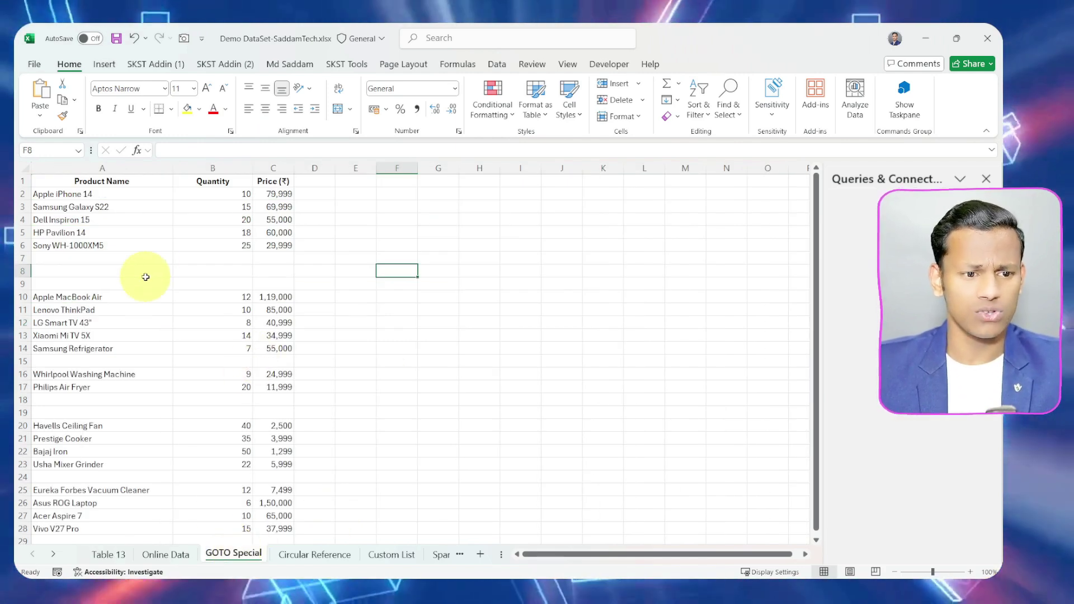
{"action": "left_click", "coordinate": [986, 182]}
{"action": "left_click_drag", "start_coordinate": [49, 193], "coordinate": [270, 305]}
{"action": "left_click_drag", "start_coordinate": [70, 259], "coordinate": [263, 284]}
{"action": "scroll", "coordinate": [229, 305], "scroll_direction": "down", "scroll_amount": 3}
{"action": "left_click_drag", "start_coordinate": [48, 245], "coordinate": [258, 243]}
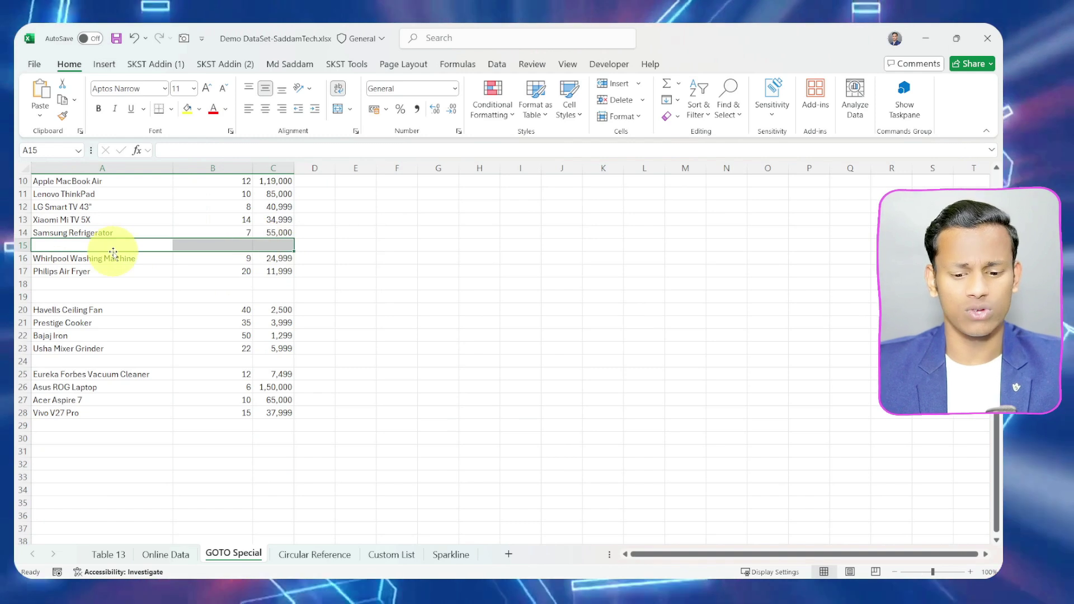
Delete the blank row 15 between Samsung Refrigerator and Whirlpool Washing Machine
{"action": "left_click", "coordinate": [16, 244]}
{"action": "right_click", "coordinate": [17, 244]}
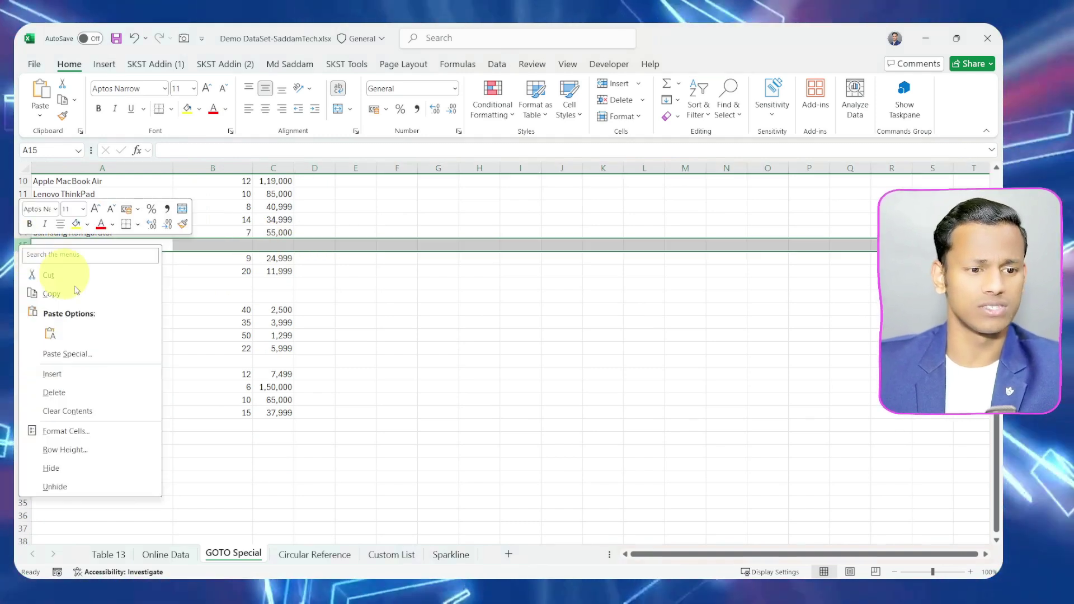
{"action": "left_click", "coordinate": [84, 388]}
{"action": "scroll", "coordinate": [295, 372], "scroll_direction": "up", "scroll_amount": 3}
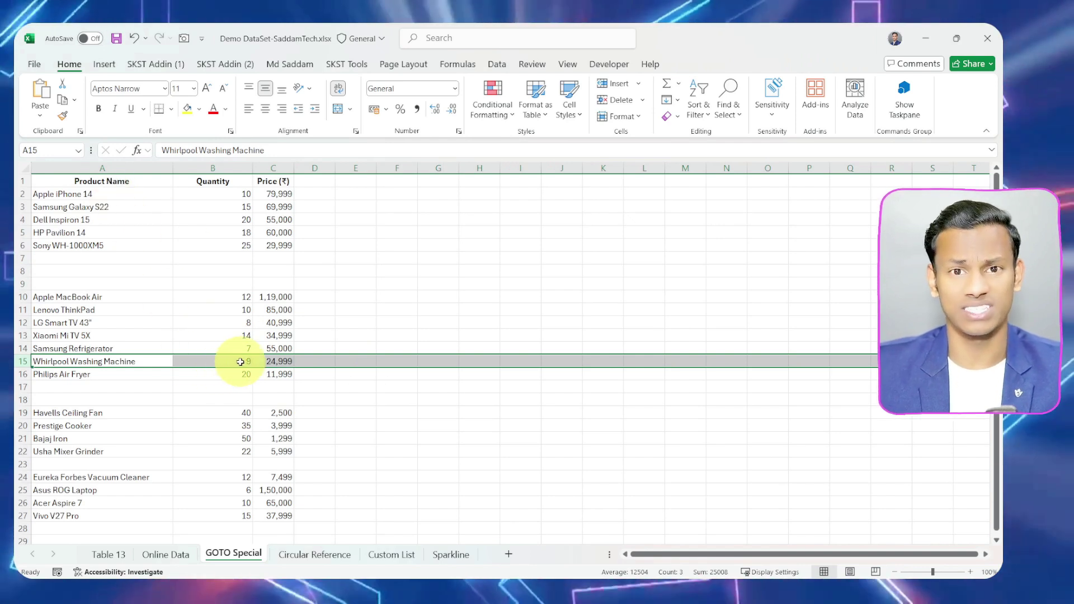
Select only the blank cells within the product list A1:C27 using Go To Special with the Blanks option
{"action": "left_click", "coordinate": [397, 298]}
{"action": "left_click_drag", "start_coordinate": [92, 181], "coordinate": [289, 515]}
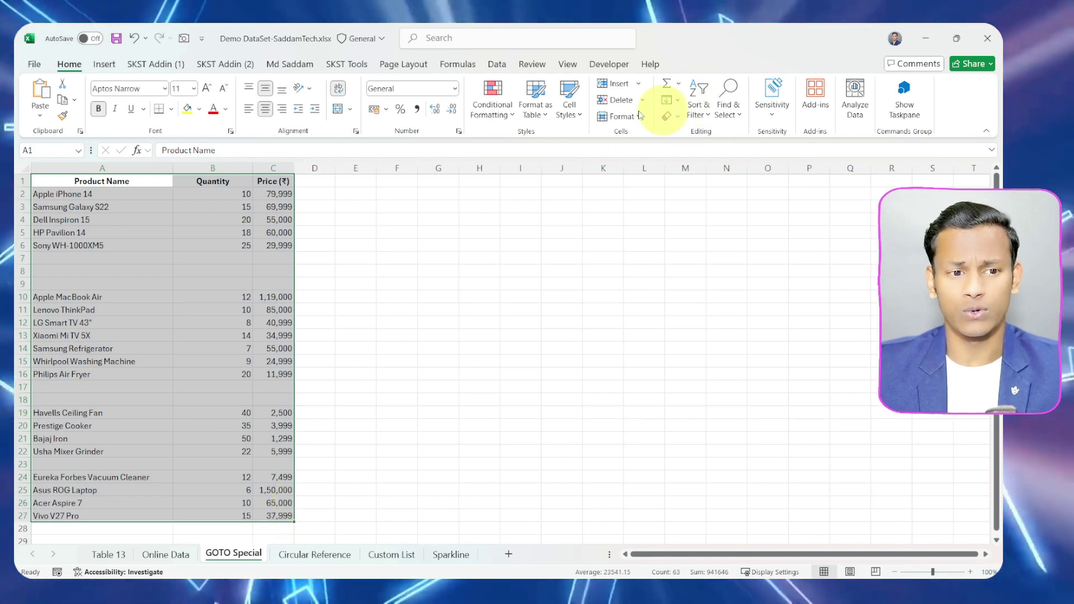
{"action": "left_click", "coordinate": [730, 114]}
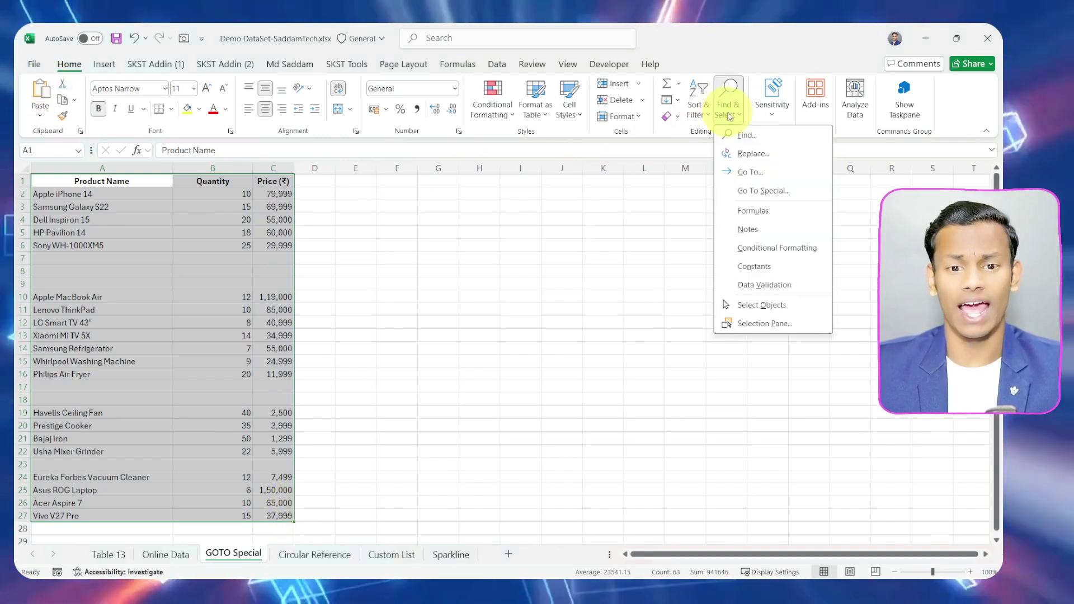
{"action": "left_click", "coordinate": [745, 192]}
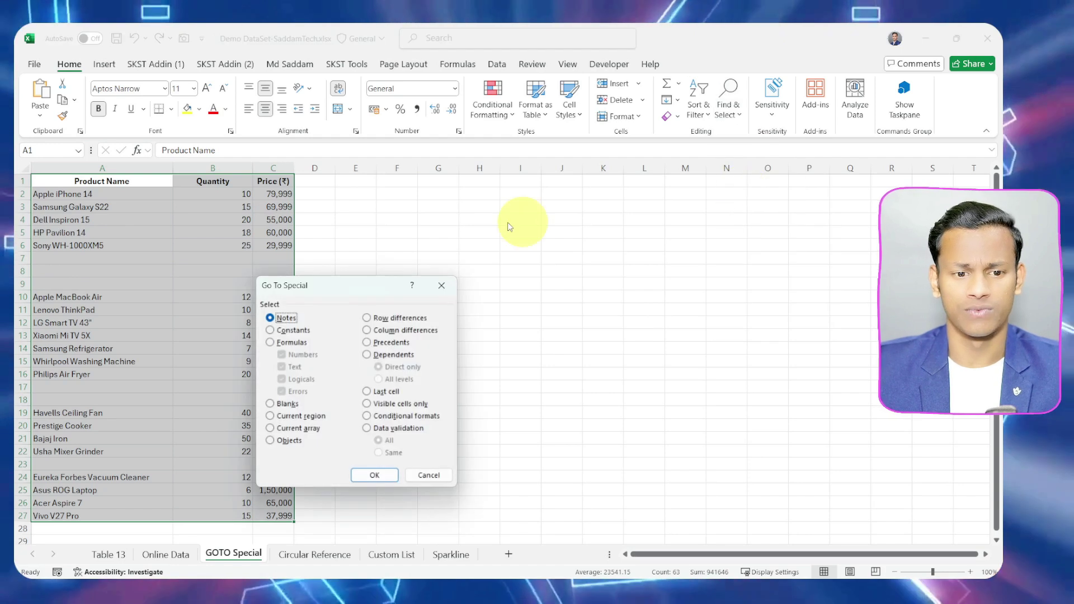
{"action": "left_click_drag", "start_coordinate": [413, 283], "coordinate": [502, 201]}
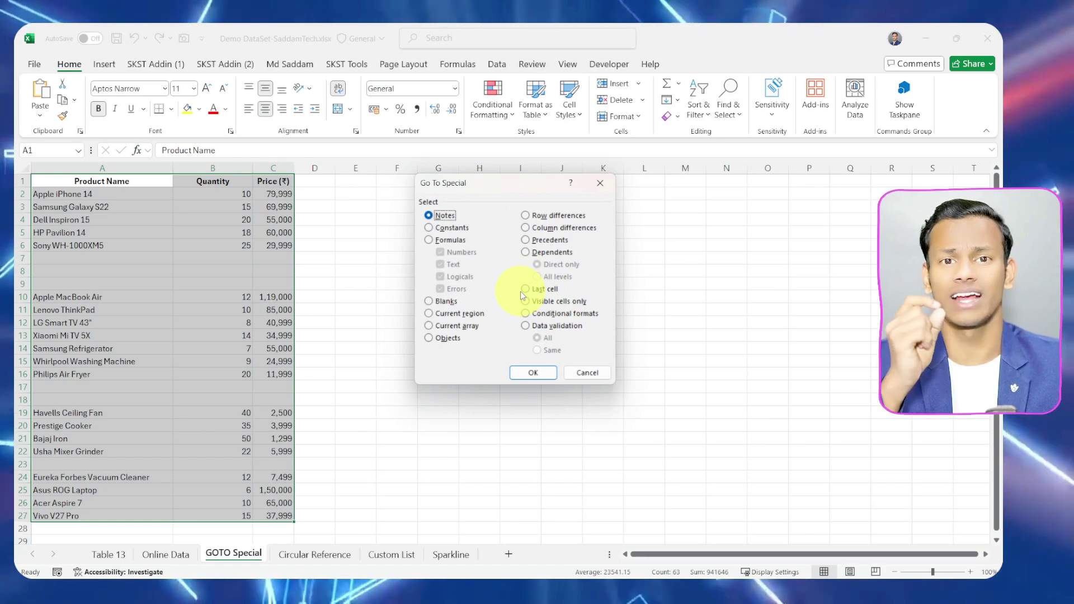
{"action": "left_click", "coordinate": [429, 302]}
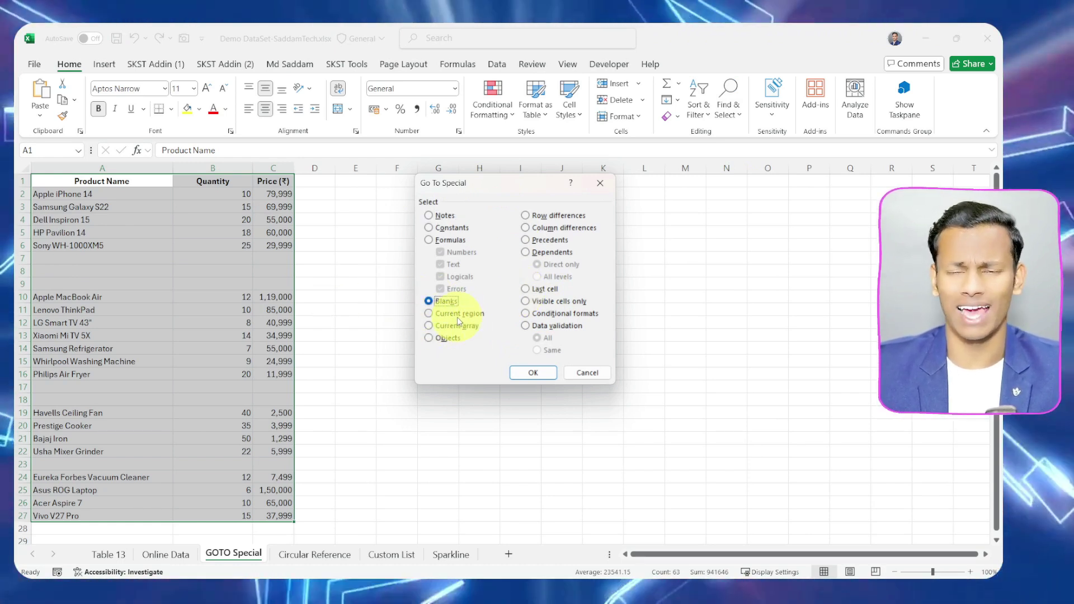
{"action": "left_click", "coordinate": [534, 373]}
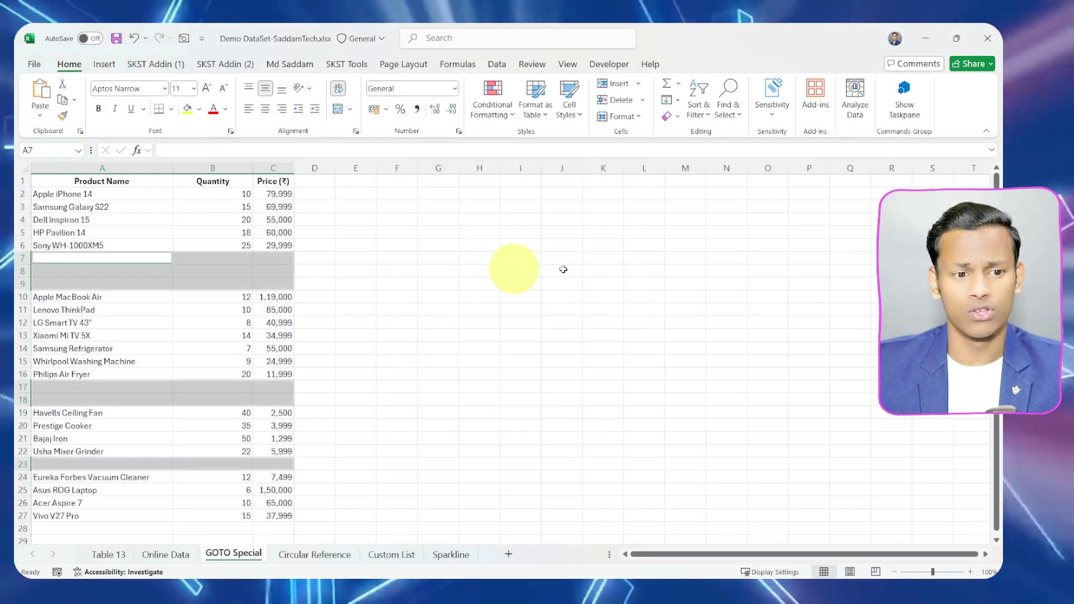
Delete the selected blank cells so the product rows close up, and check the resulting list in A1:C21
{"action": "scroll", "coordinate": [218, 291], "scroll_direction": "down", "scroll_amount": 1}
{"action": "scroll", "coordinate": [230, 241], "scroll_direction": "up", "scroll_amount": 1}
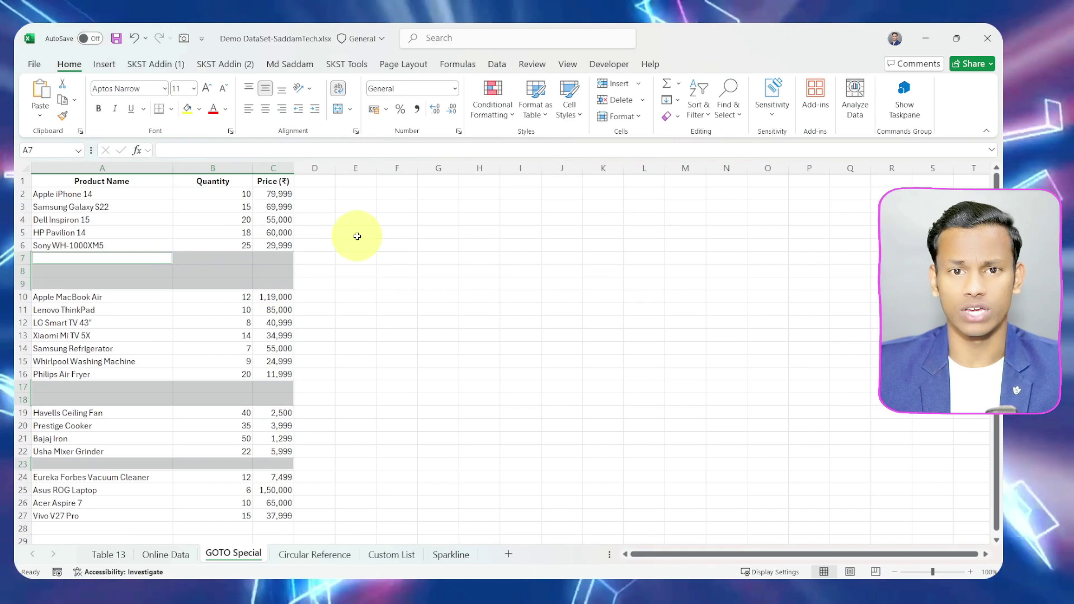
{"action": "right_click", "coordinate": [235, 273]}
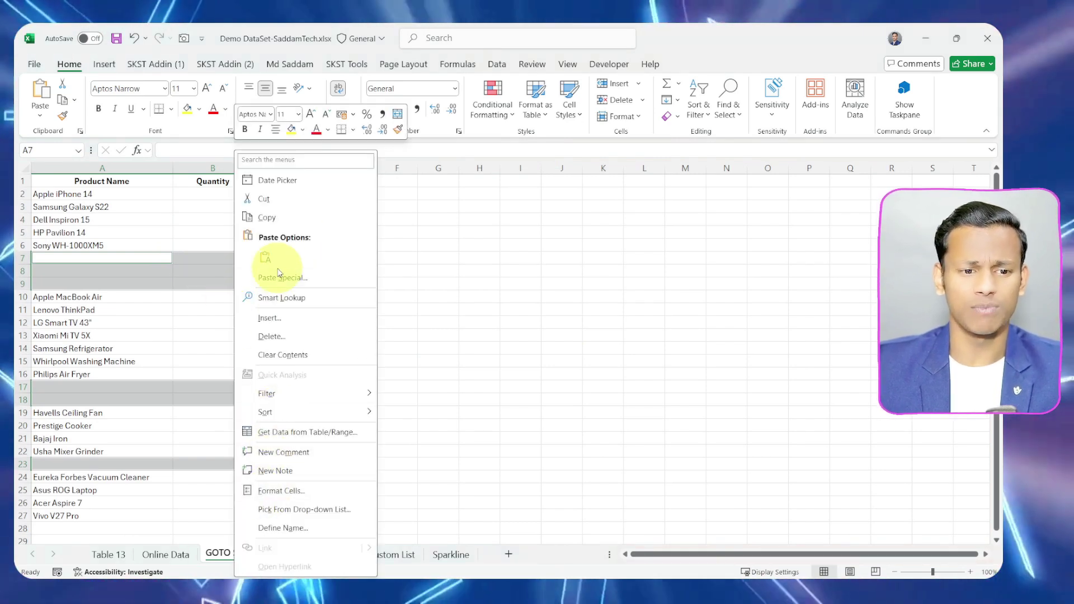
{"action": "left_click", "coordinate": [271, 337]}
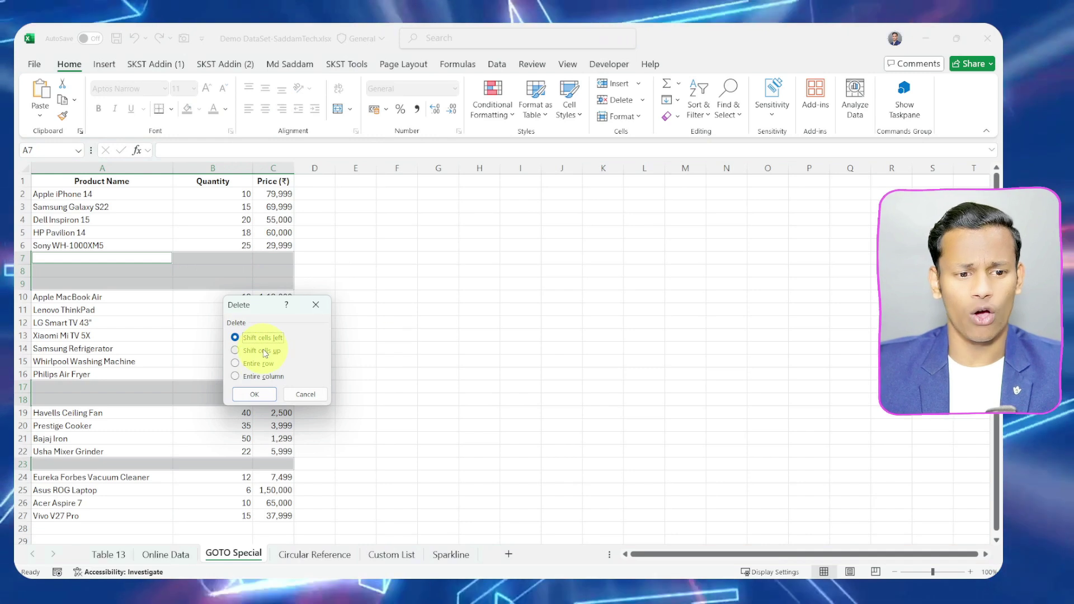
{"action": "left_click", "coordinate": [251, 395]}
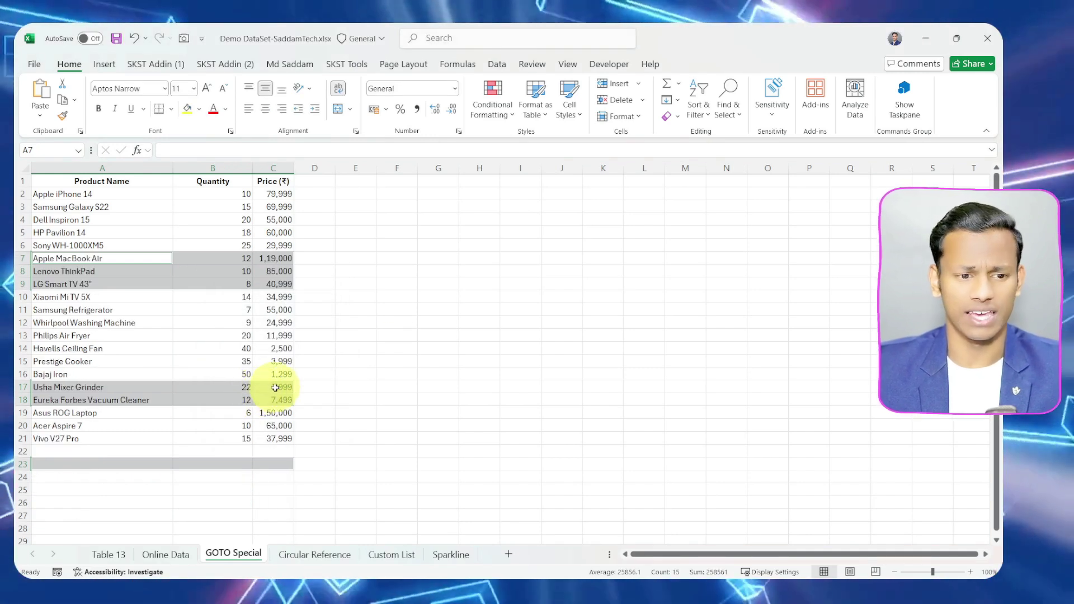
{"action": "left_click", "coordinate": [446, 312]}
{"action": "left_click_drag", "start_coordinate": [79, 182], "coordinate": [252, 439]}
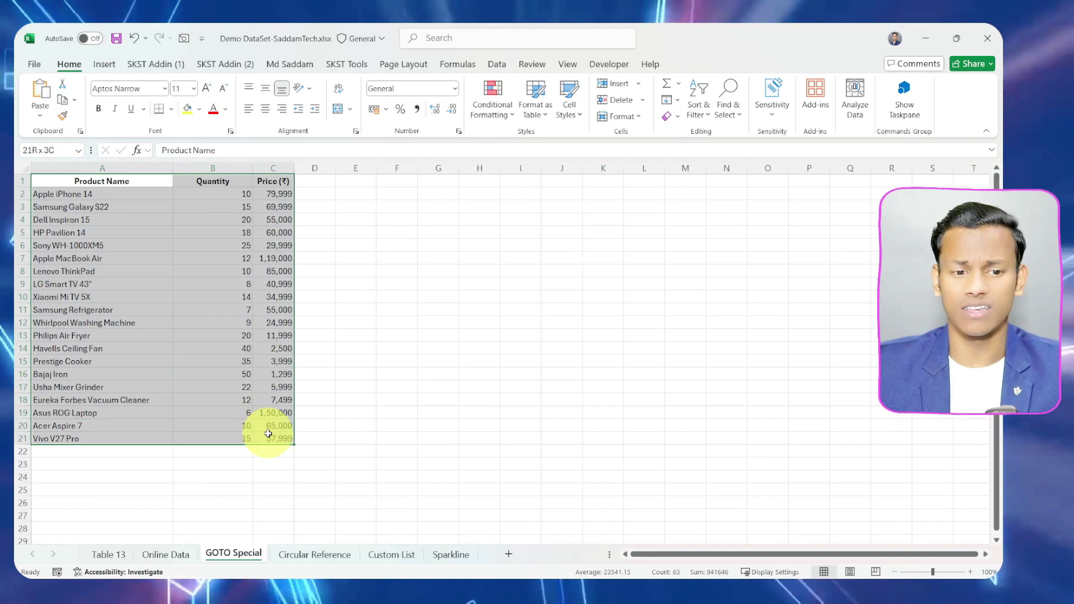
{"action": "left_click", "coordinate": [436, 384]}
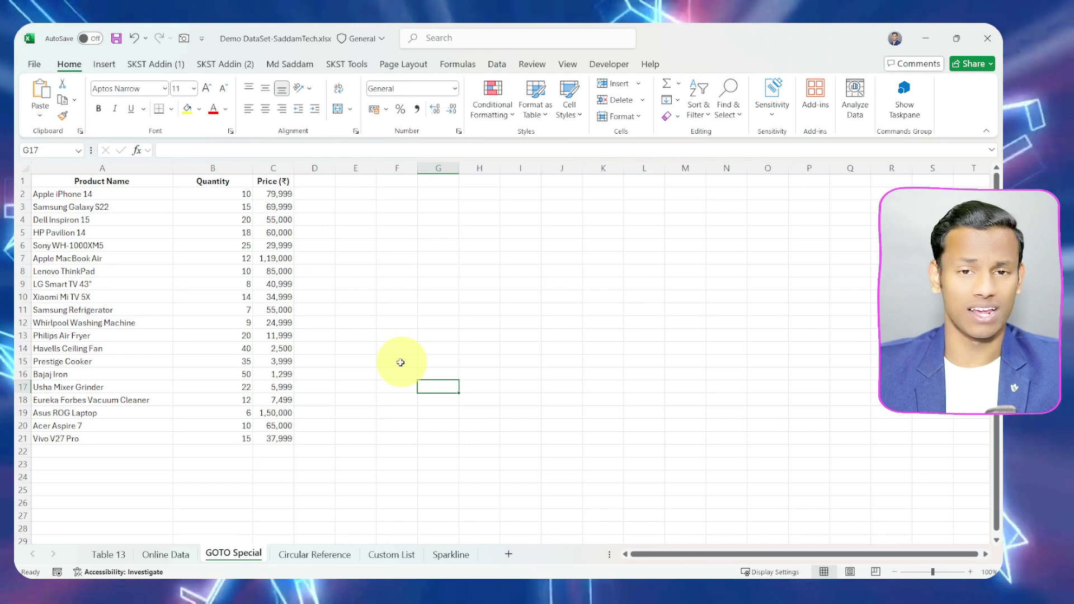
On the Circular Reference sheet, enter 10 in E4 and the formula =E4 in F4
{"action": "left_click", "coordinate": [305, 559]}
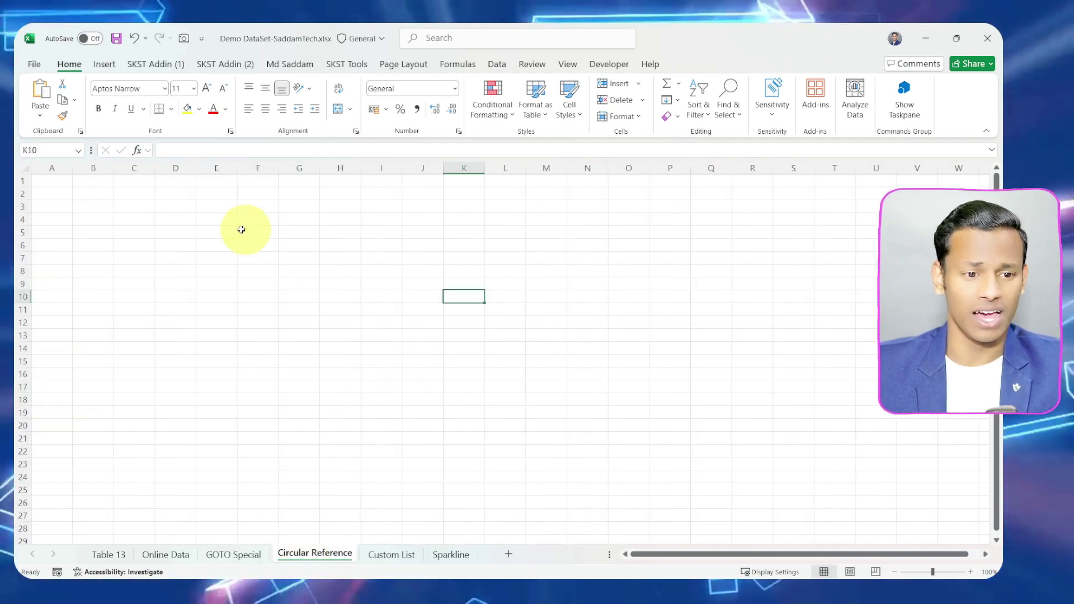
{"action": "left_click", "coordinate": [214, 224]}
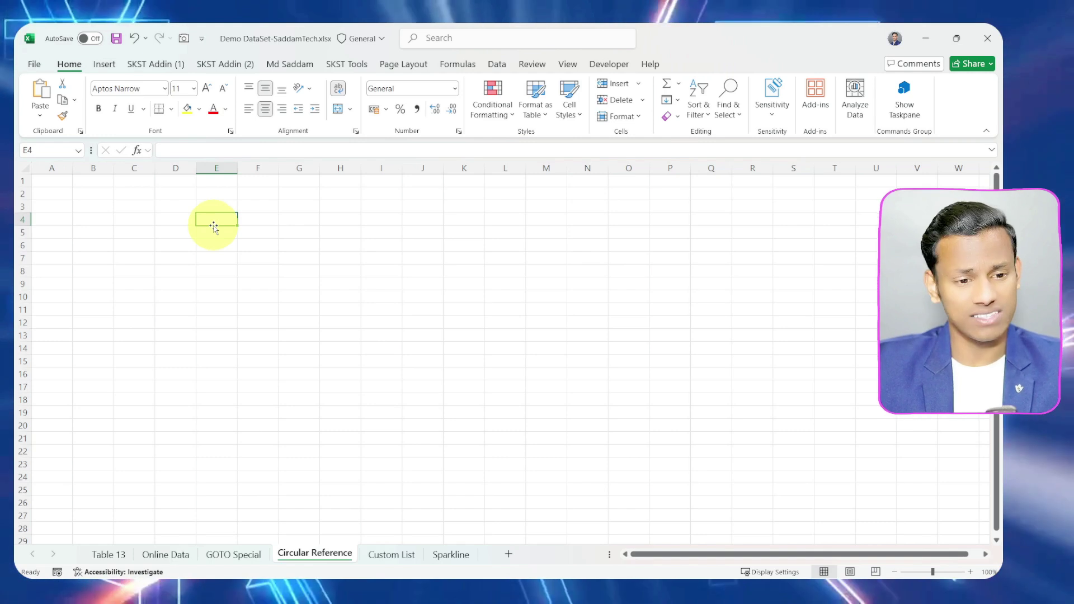
{"action": "type", "text": "10"}
{"action": "key", "text": "Return"}
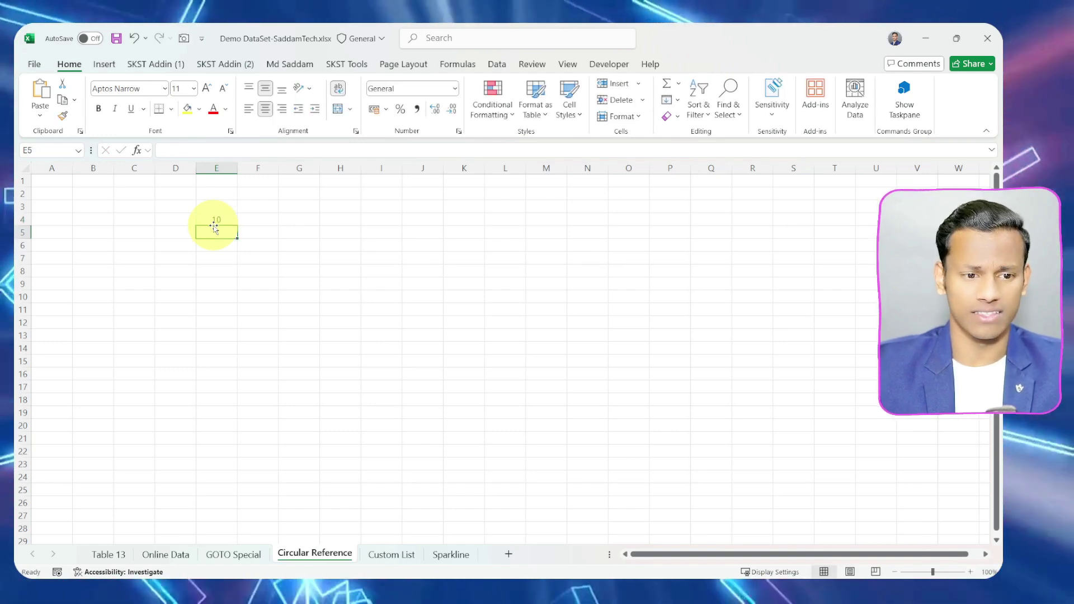
{"action": "left_click", "coordinate": [267, 223]}
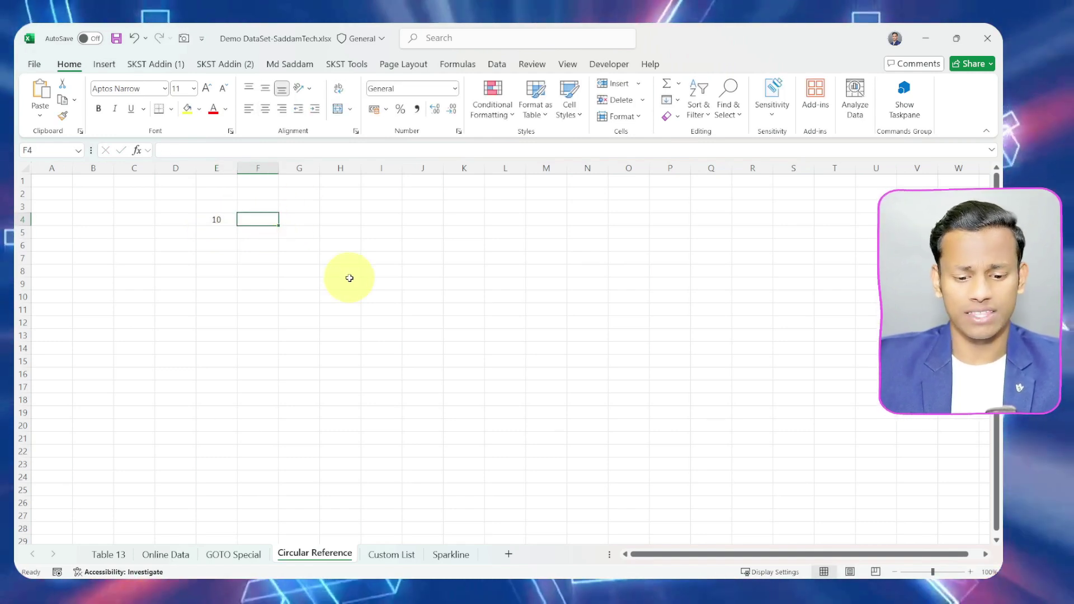
{"action": "type", "text": "="}
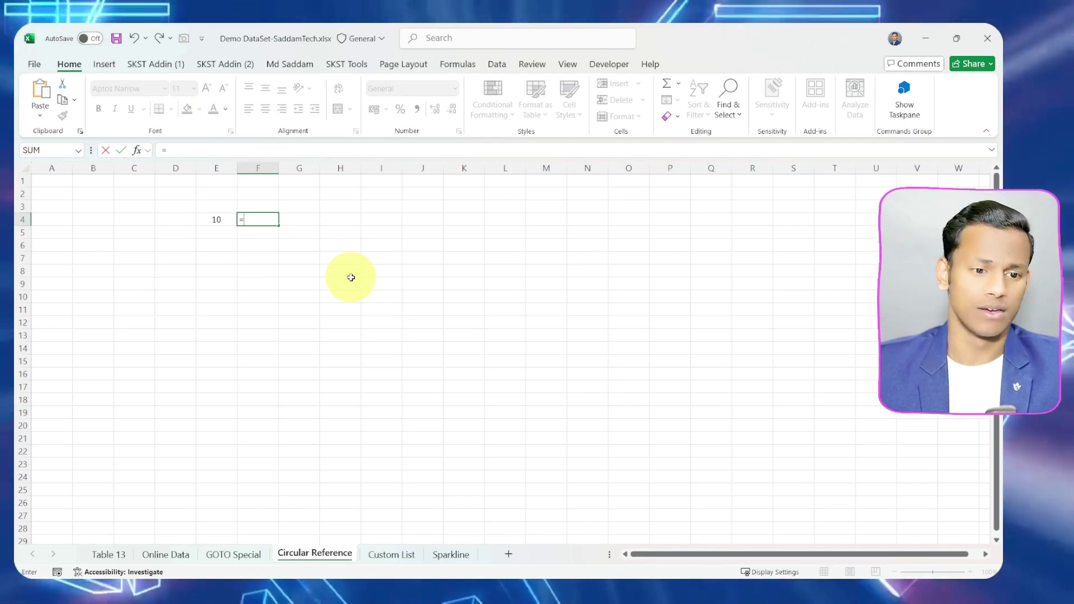
{"action": "left_click", "coordinate": [216, 219]}
{"action": "key", "text": "ctrl+Return"}
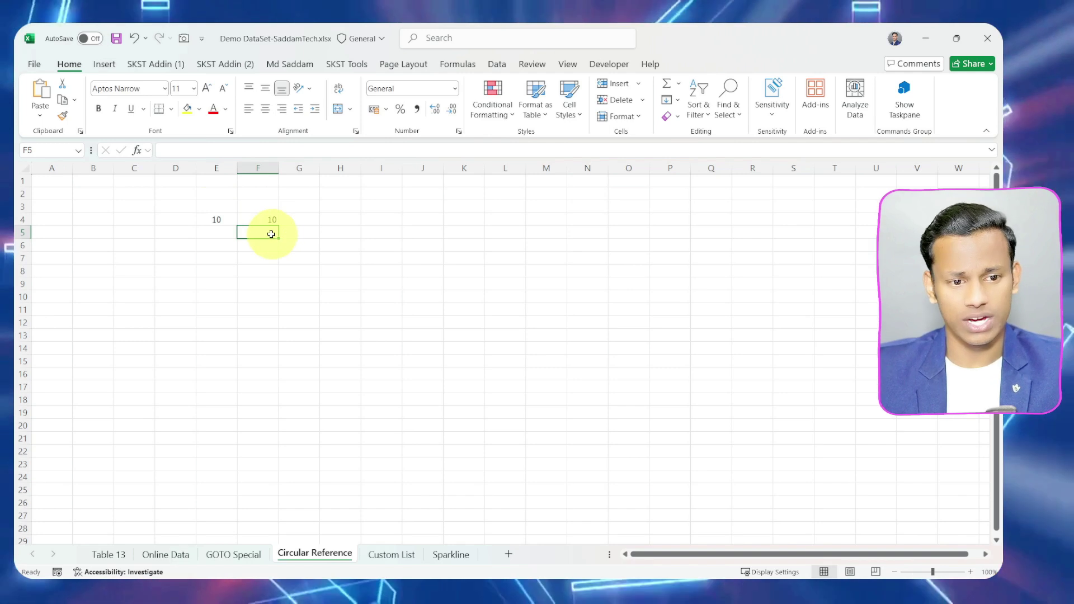
Extend the formula in F4 to =E4+F4 so it refers to its own cell, accept it and inspect the cell
{"action": "left_click", "coordinate": [287, 147]}
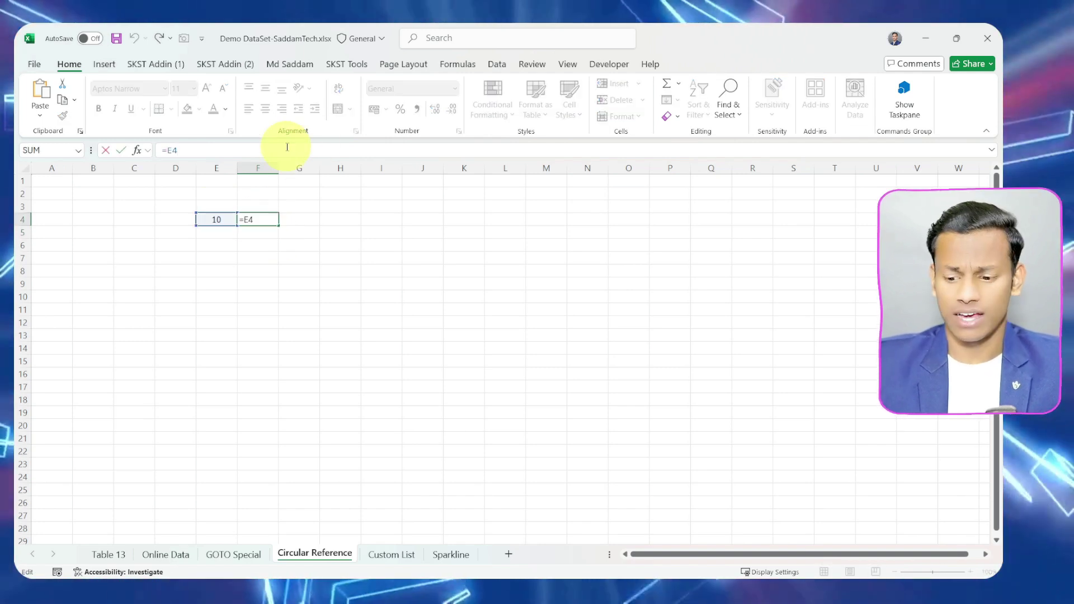
{"action": "left_click", "coordinate": [252, 205]}
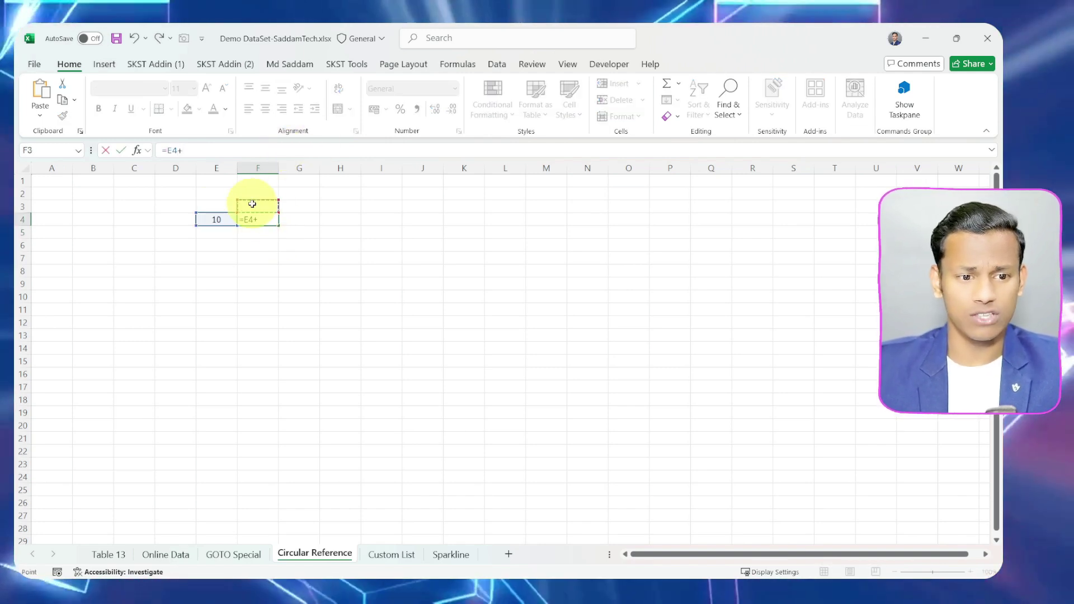
{"action": "key", "text": "ctrl+Return"}
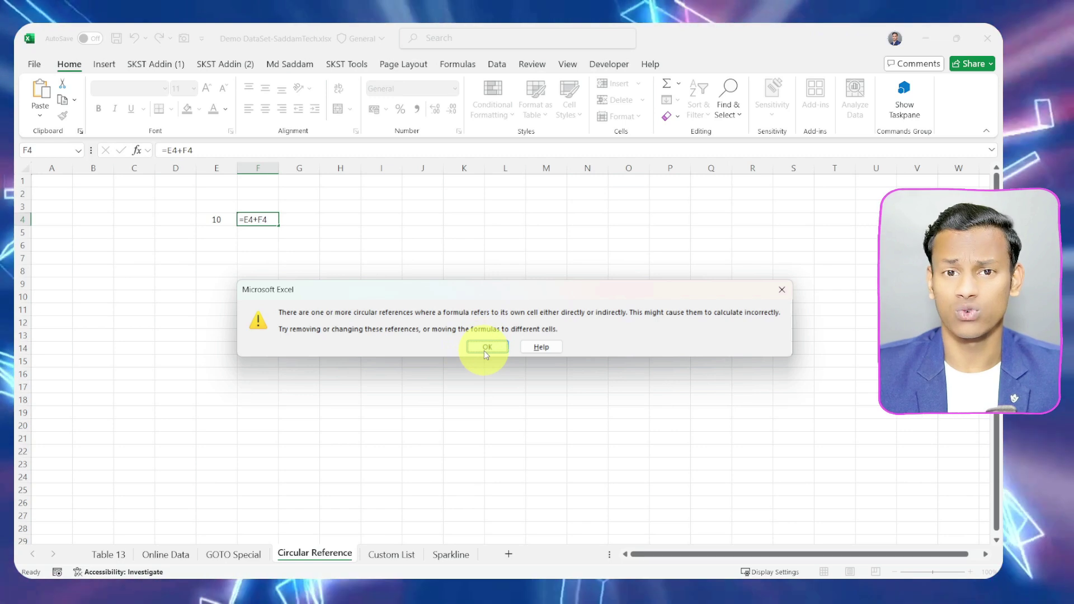
{"action": "left_click", "coordinate": [487, 347]}
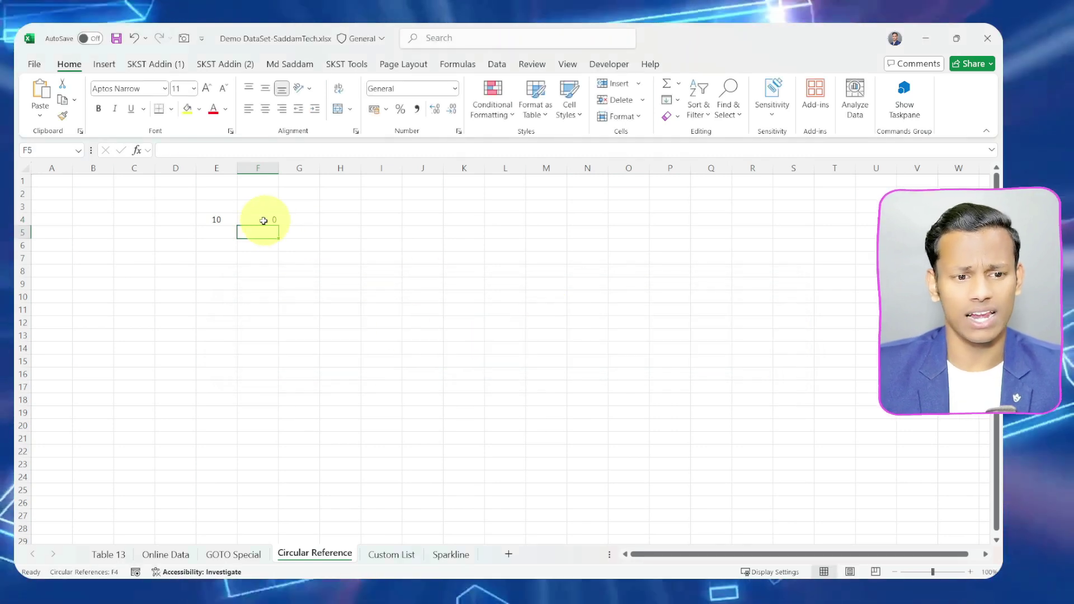
{"action": "key", "text": "Right"}
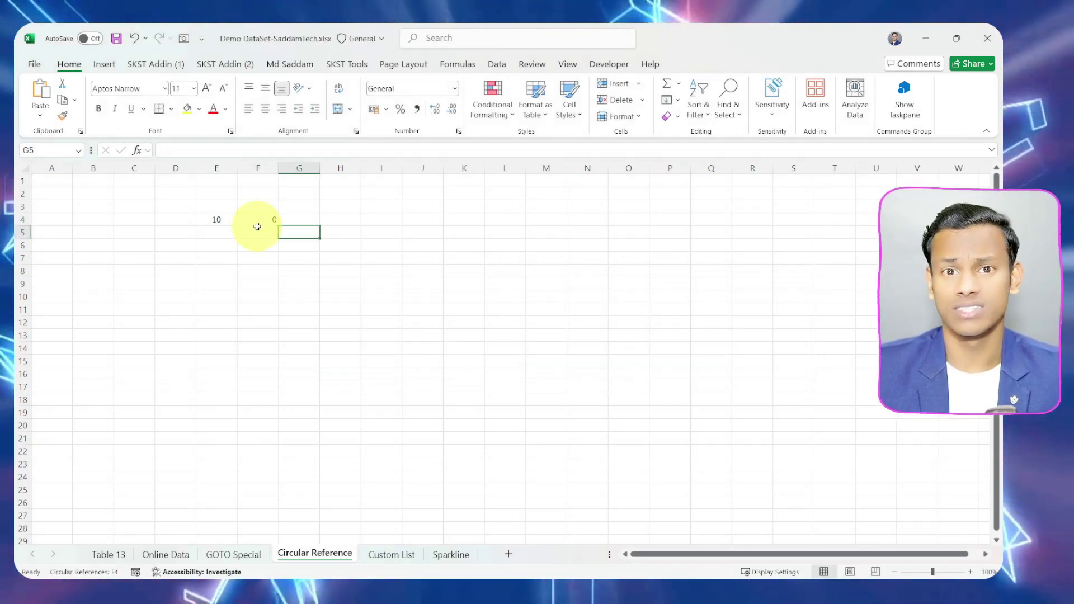
{"action": "key", "text": "Right"}
{"action": "left_click", "coordinate": [270, 219]}
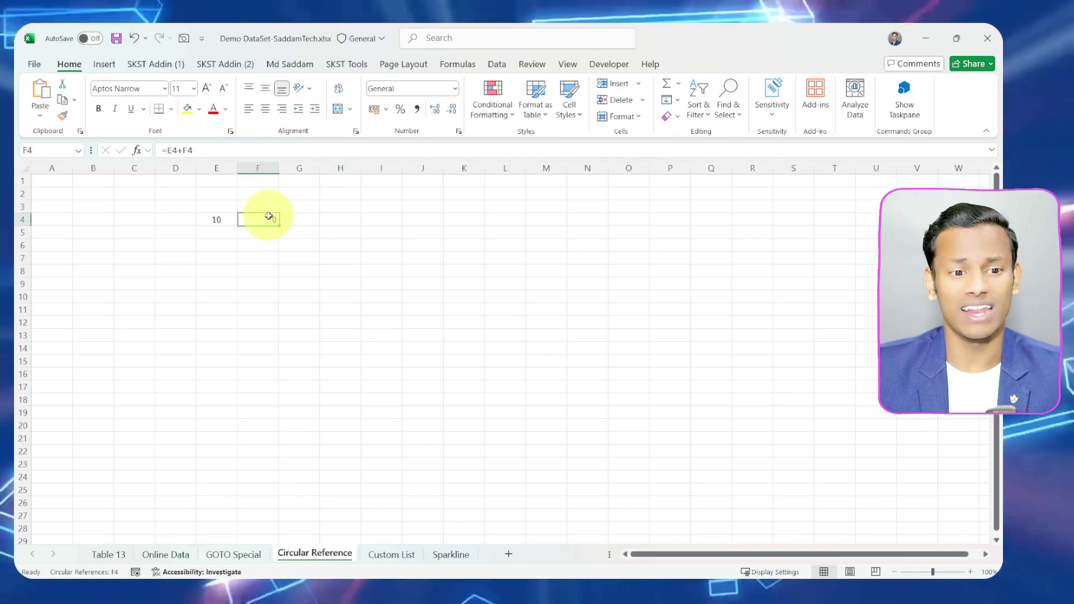
{"action": "left_click", "coordinate": [331, 231]}
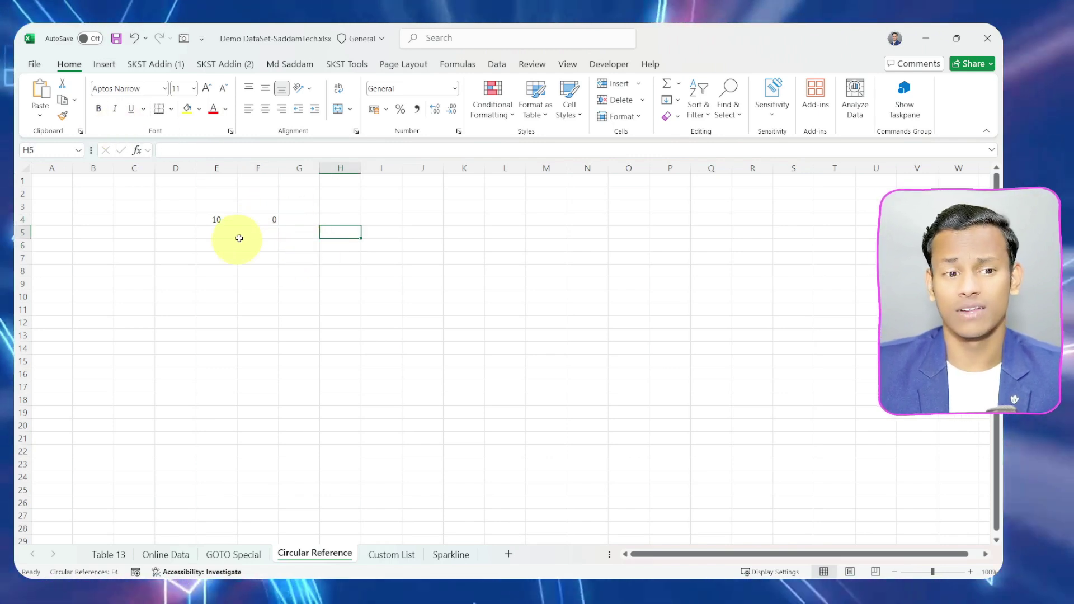
Enable iterative calculation in the Excel formula options with Maximum Iterations set to 1, and check F4 on the sheet
{"action": "left_click", "coordinate": [270, 220]}
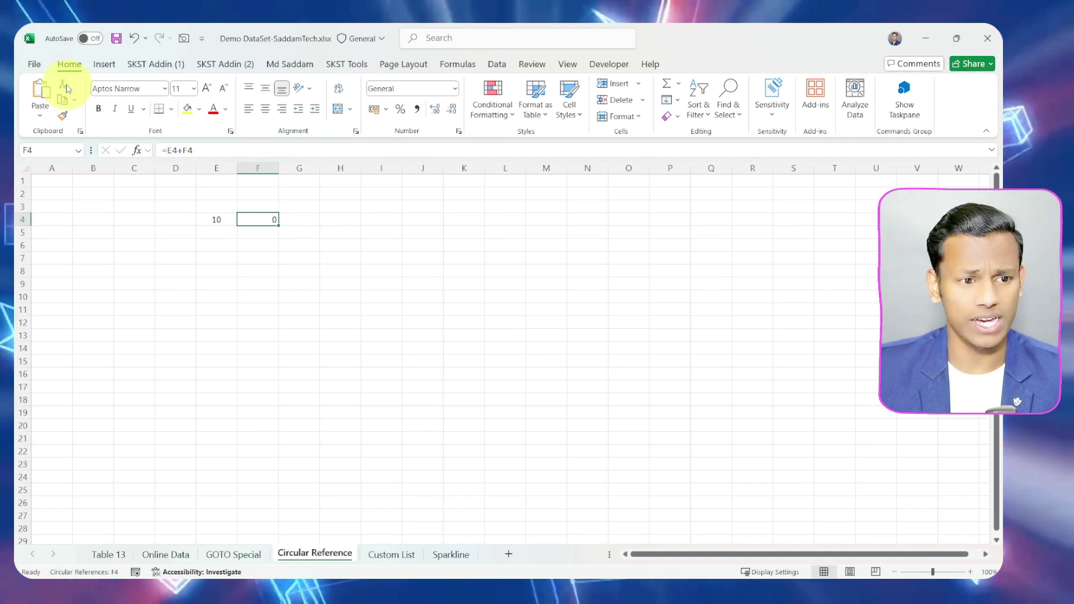
{"action": "left_click", "coordinate": [34, 72]}
{"action": "left_click", "coordinate": [37, 530]}
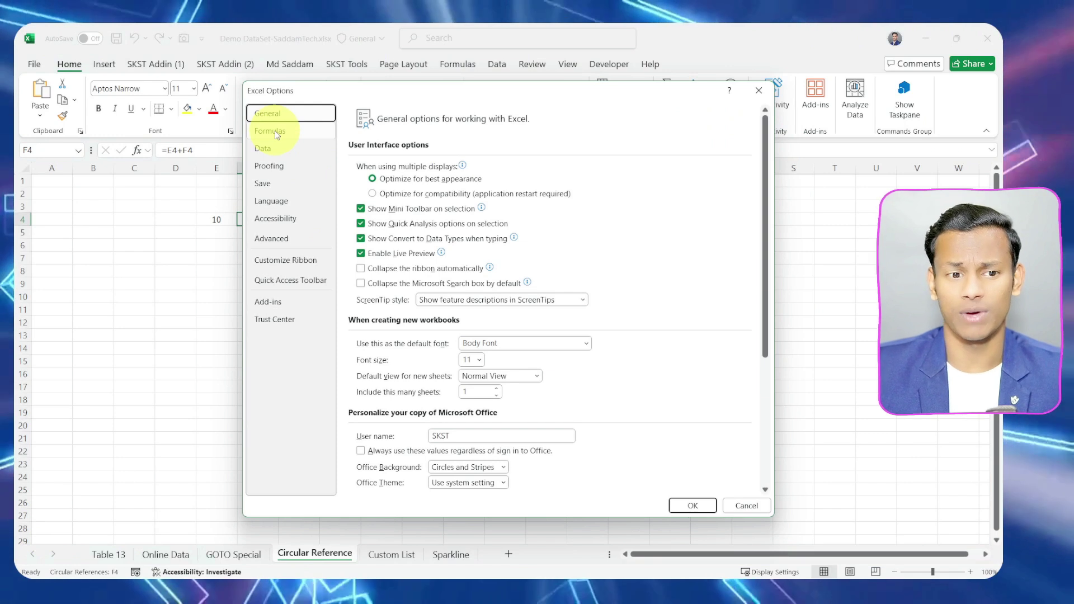
{"action": "left_click", "coordinate": [274, 131]}
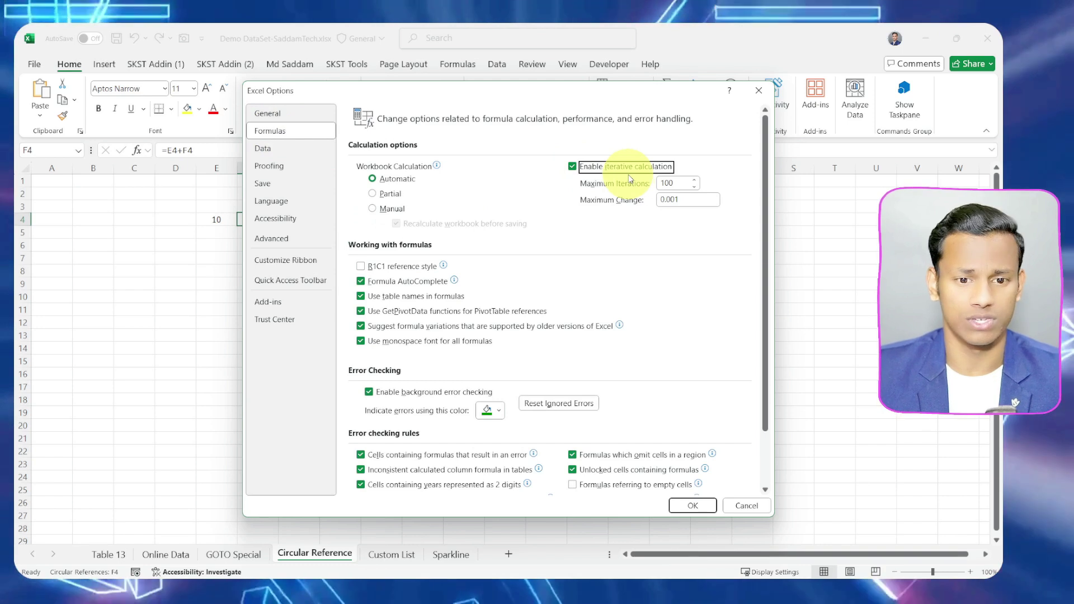
{"action": "double_click", "coordinate": [684, 183]}
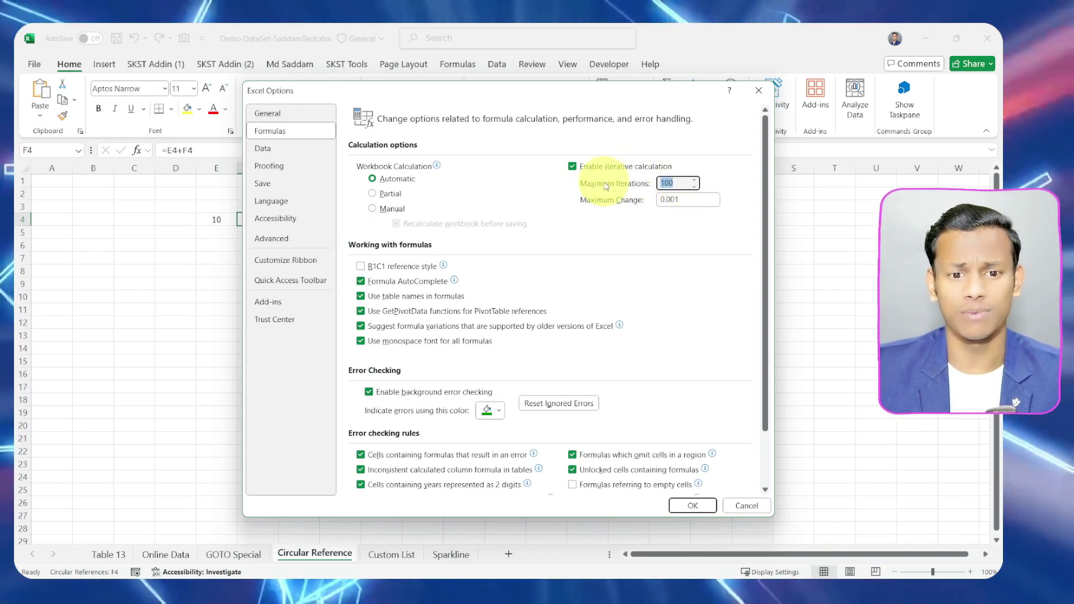
{"action": "left_click_drag", "start_coordinate": [612, 93], "coordinate": [703, 109]}
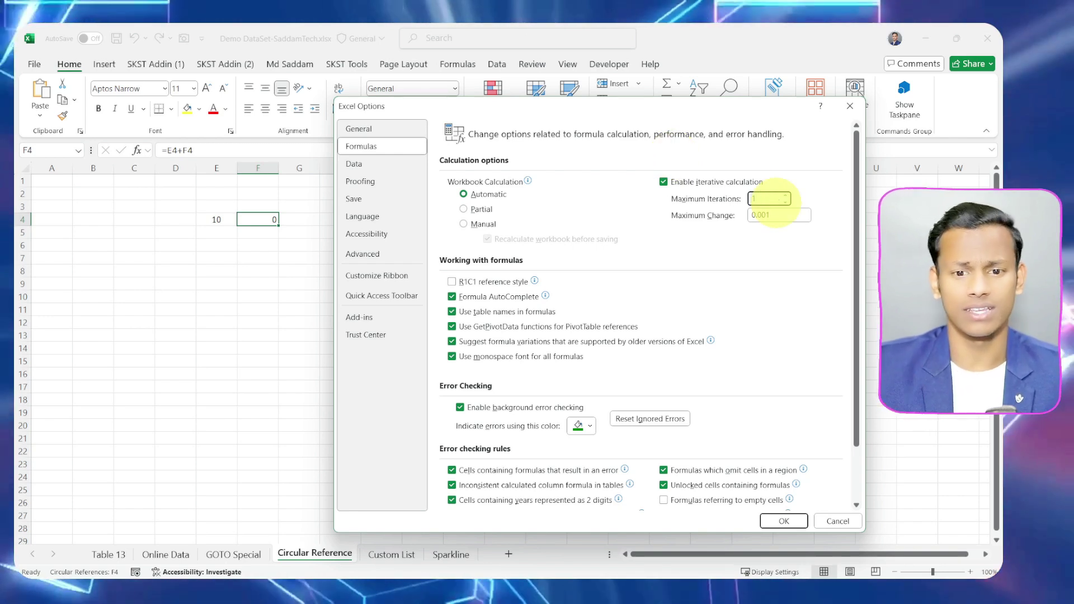
{"action": "left_click", "coordinate": [784, 522]}
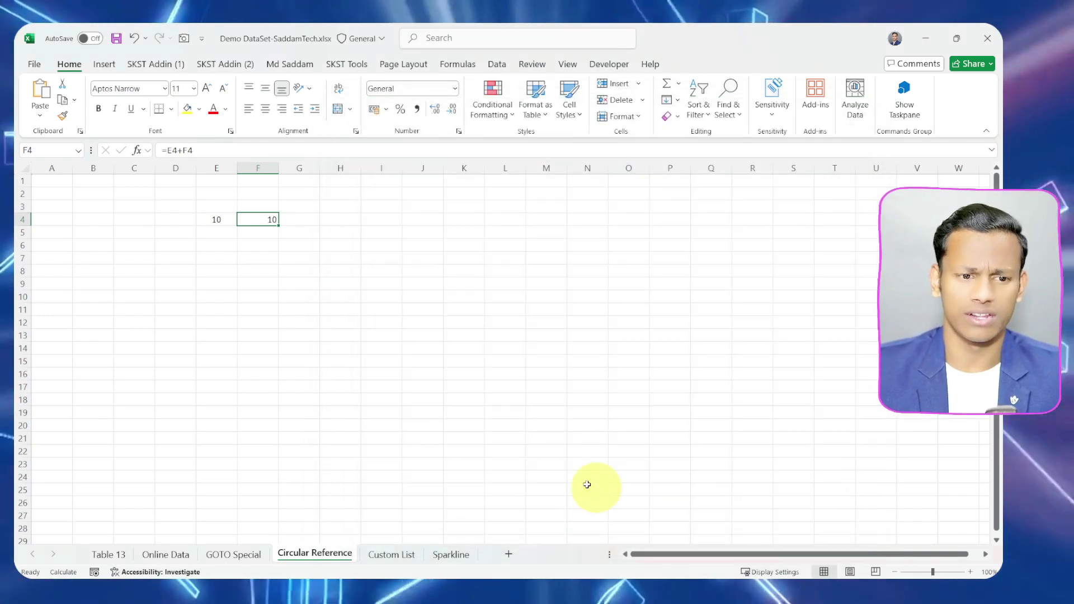
{"action": "left_click", "coordinate": [324, 332]}
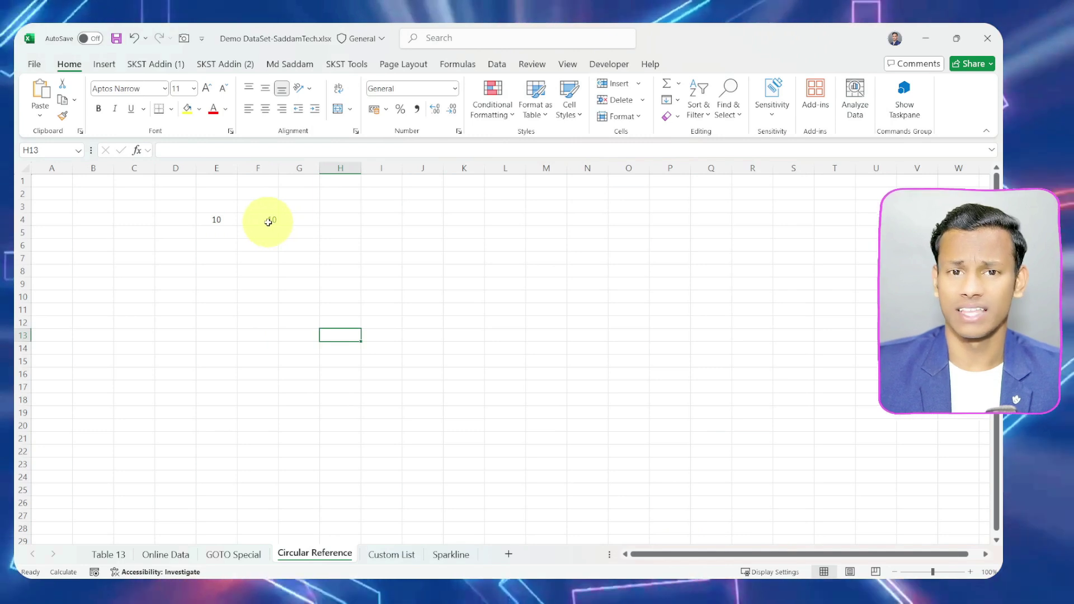
{"action": "left_click", "coordinate": [313, 286]}
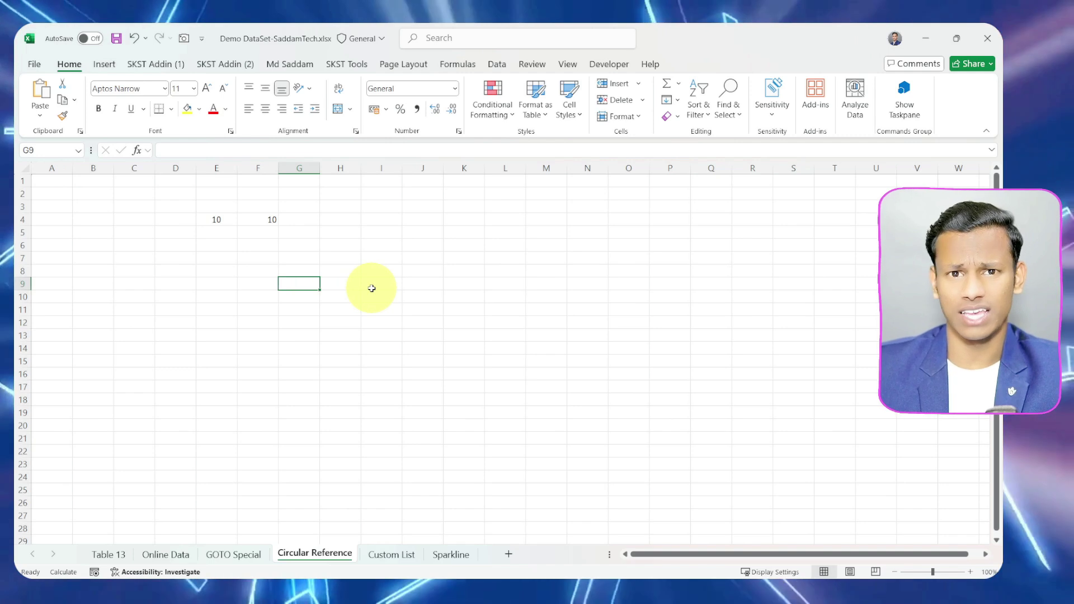
Recalculate the workbook repeatedly with Calculate Now so the circular formula in F4 keeps iterating, and inspect its formula
{"action": "left_click", "coordinate": [258, 232]}
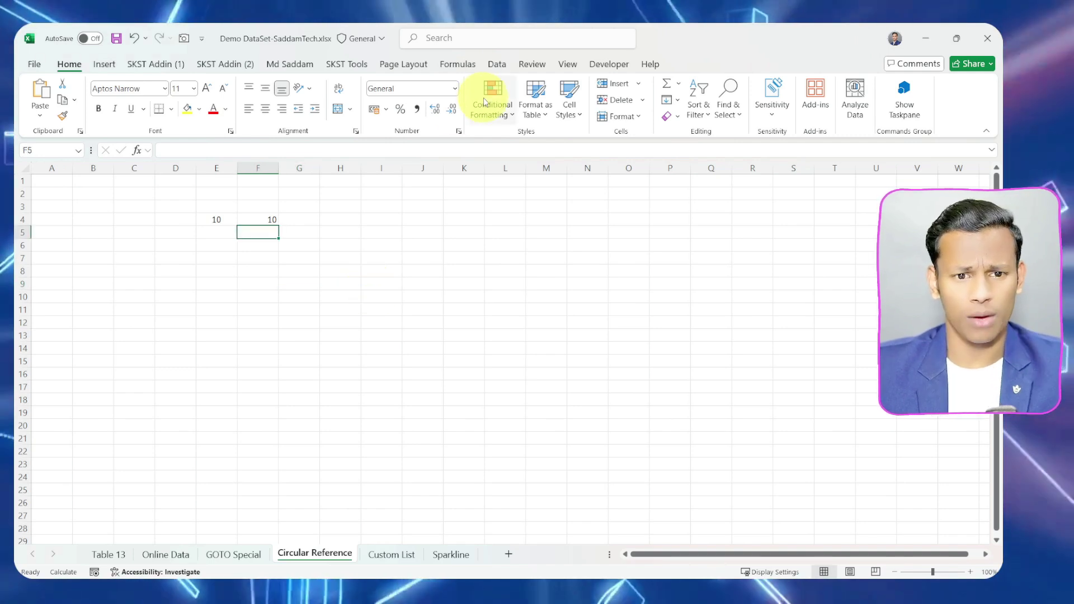
{"action": "left_click", "coordinate": [458, 64]}
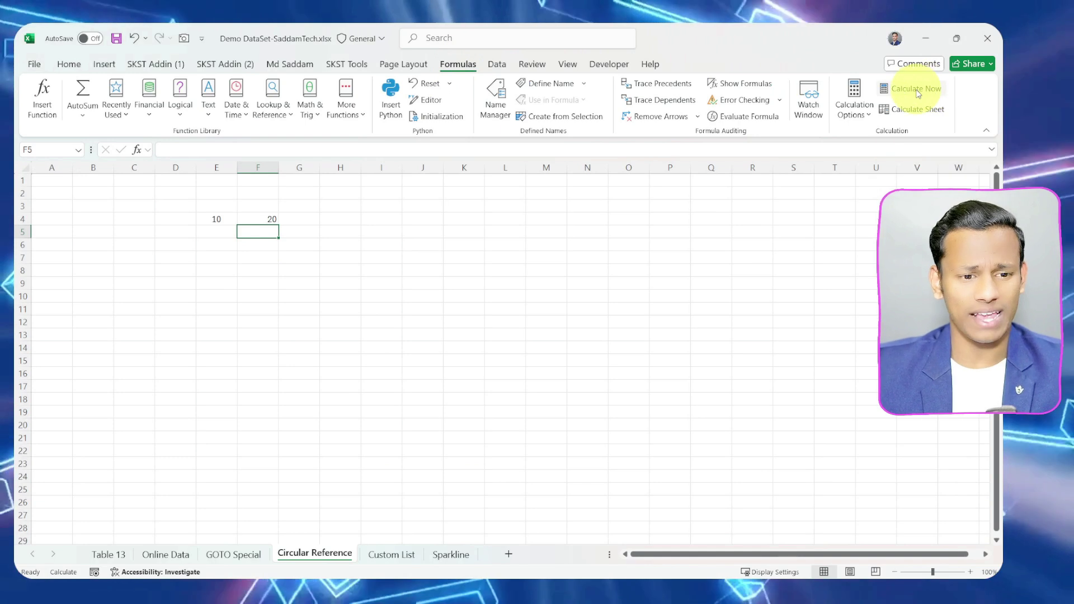
{"action": "left_click", "coordinate": [917, 91]}
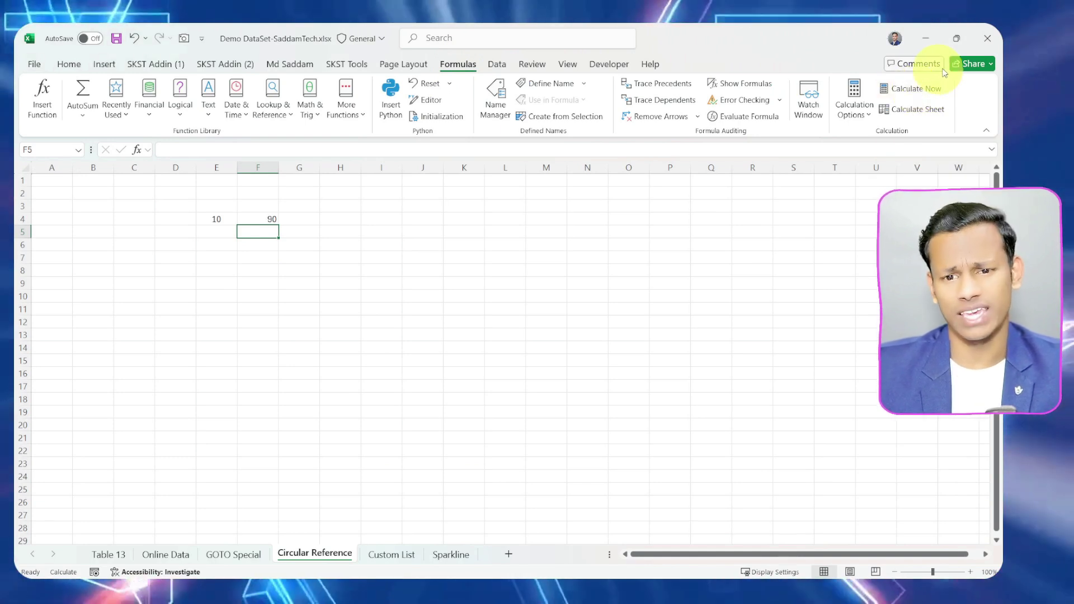
{"action": "left_click", "coordinate": [916, 92]}
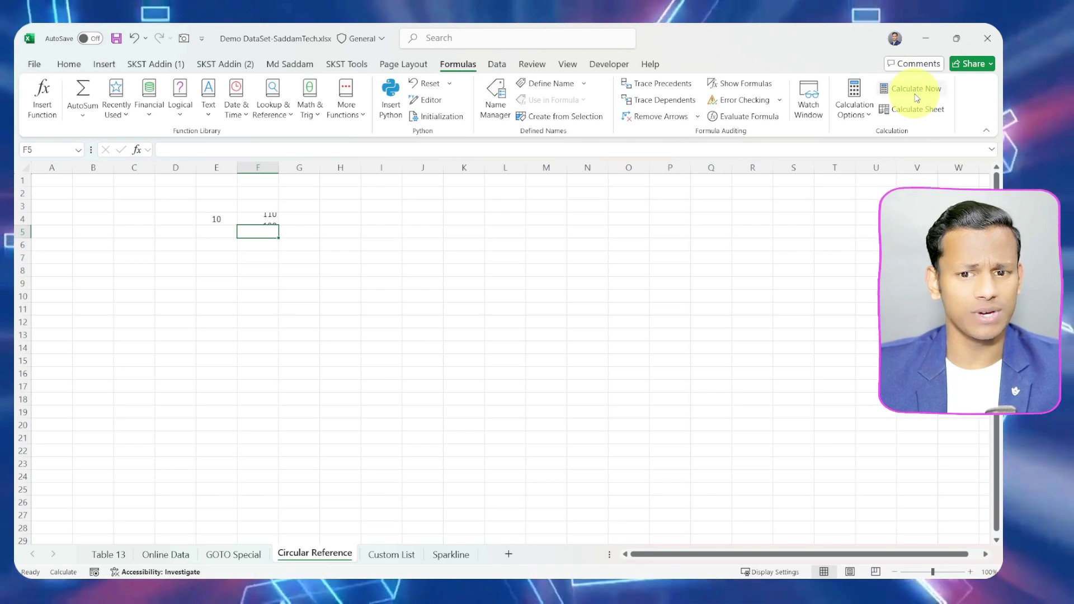
{"action": "left_click", "coordinate": [916, 96]}
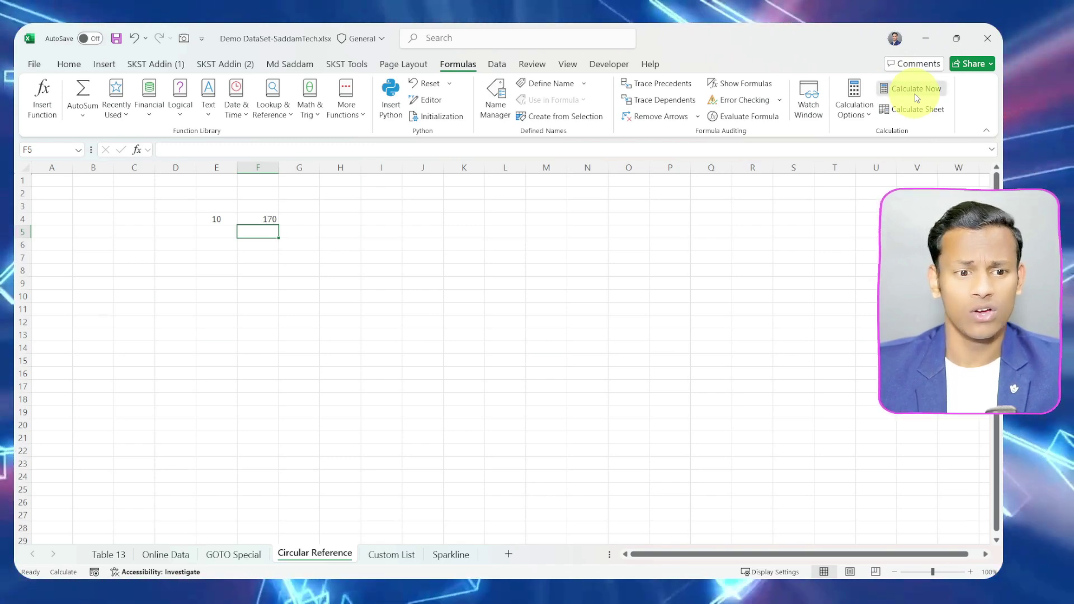
{"action": "left_click", "coordinate": [916, 92]}
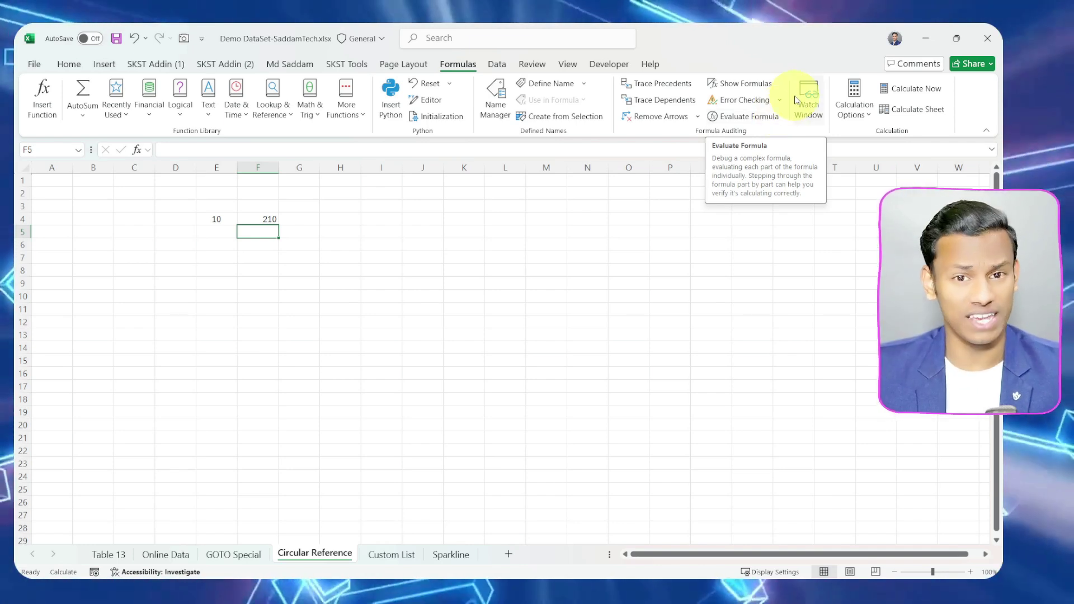
{"action": "left_click", "coordinate": [934, 89]}
{"action": "left_click", "coordinate": [934, 90]}
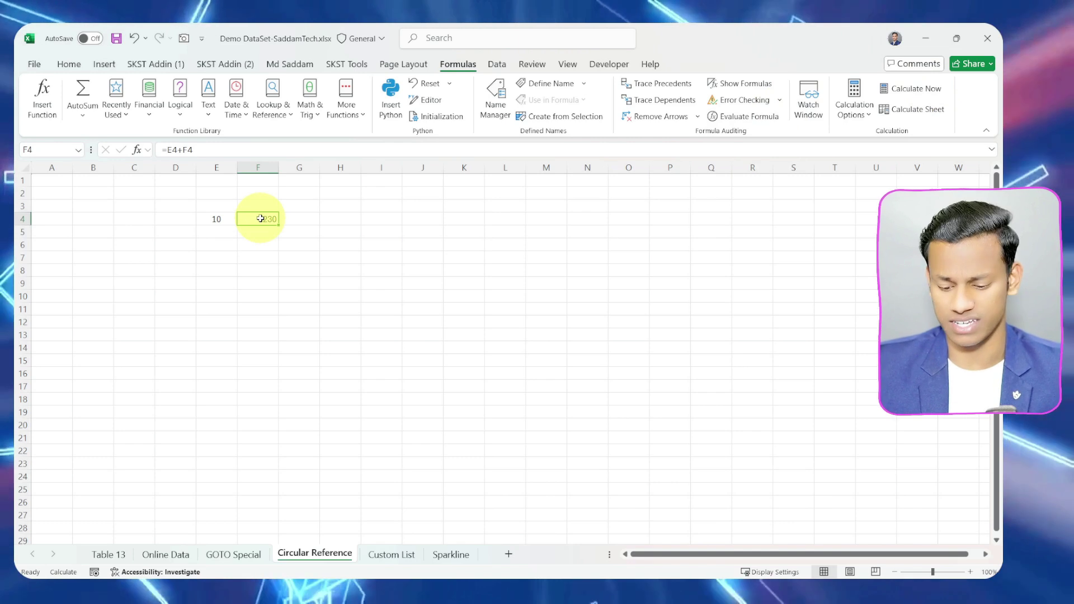
{"action": "left_click", "coordinate": [381, 258]}
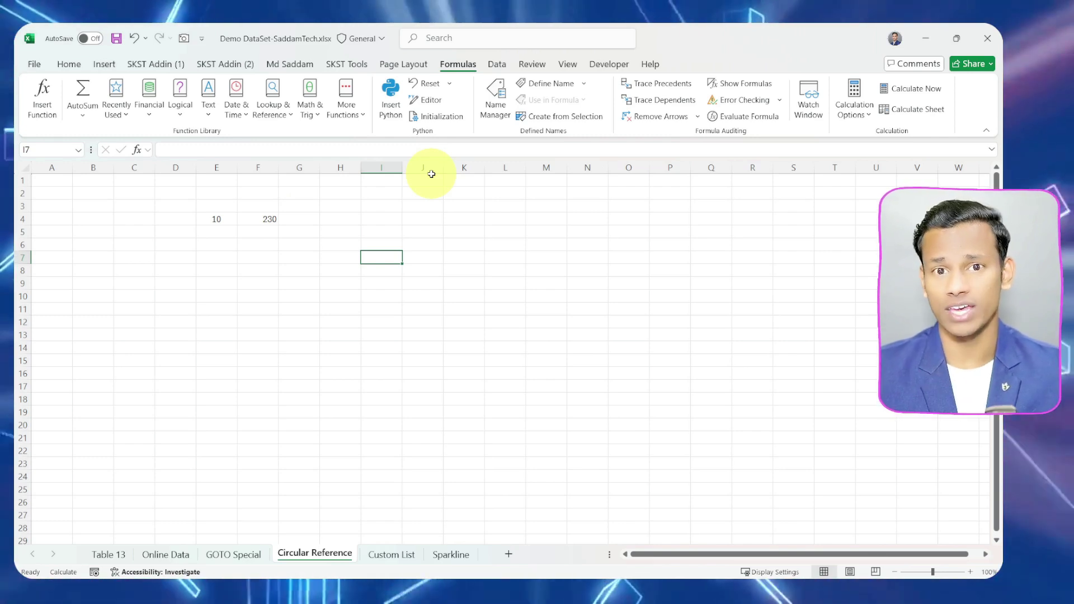
{"action": "left_click", "coordinate": [442, 309]}
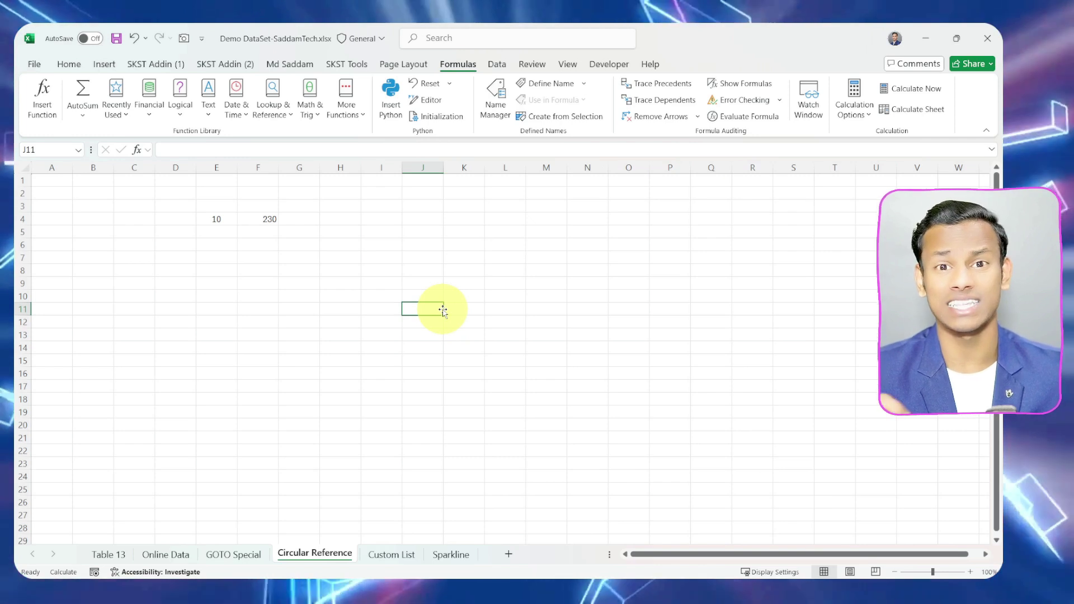
{"action": "left_click", "coordinate": [428, 346]}
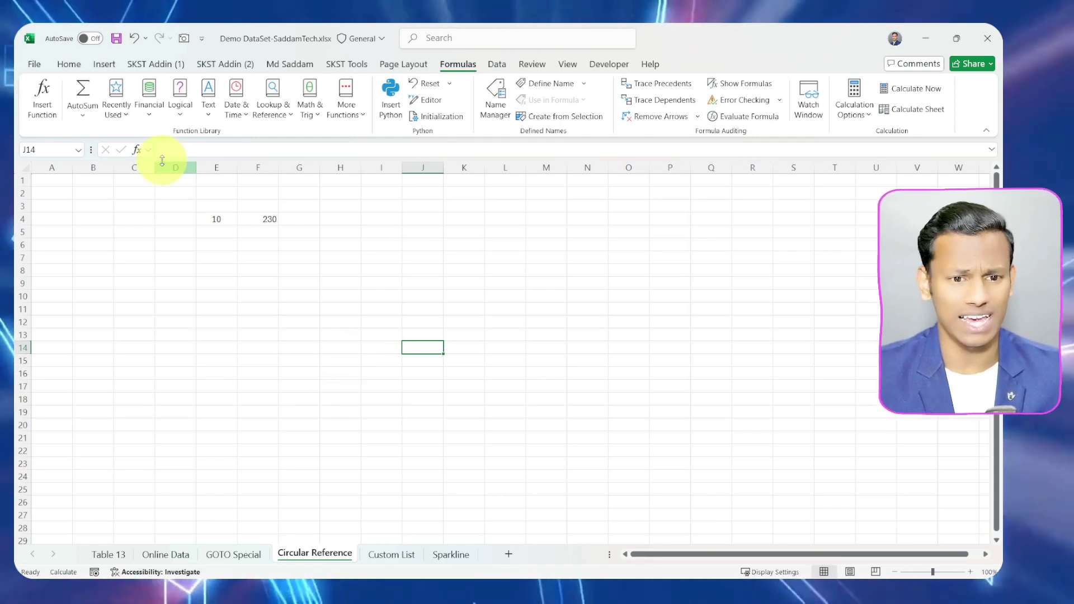
Set Excel's save options to store AutoRecover information every 1 minute and accept the change
{"action": "left_click", "coordinate": [35, 65]}
{"action": "left_click", "coordinate": [56, 531]}
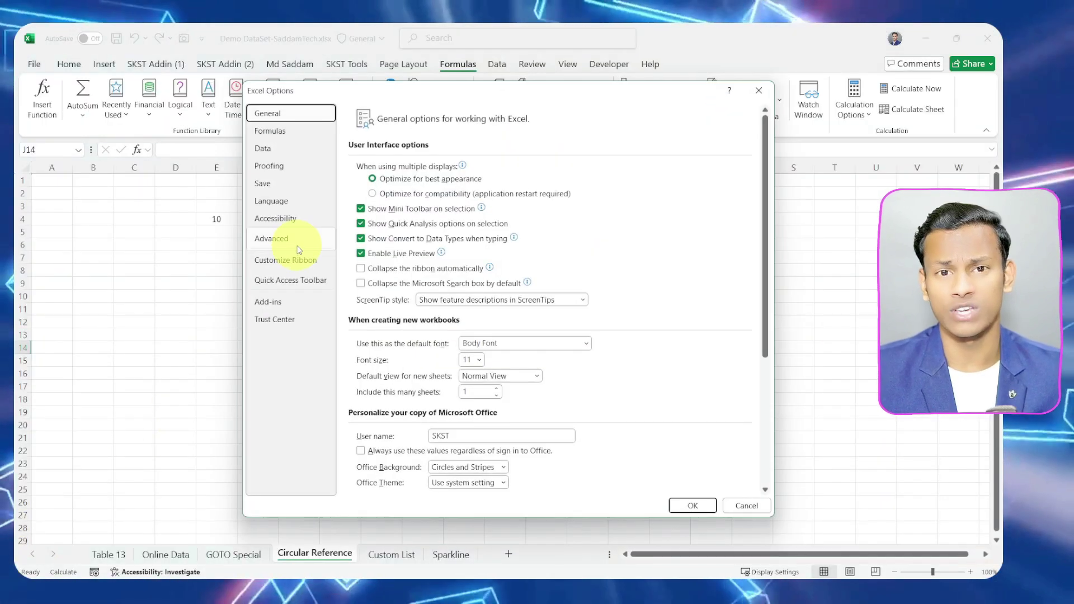
{"action": "left_click", "coordinate": [268, 184]}
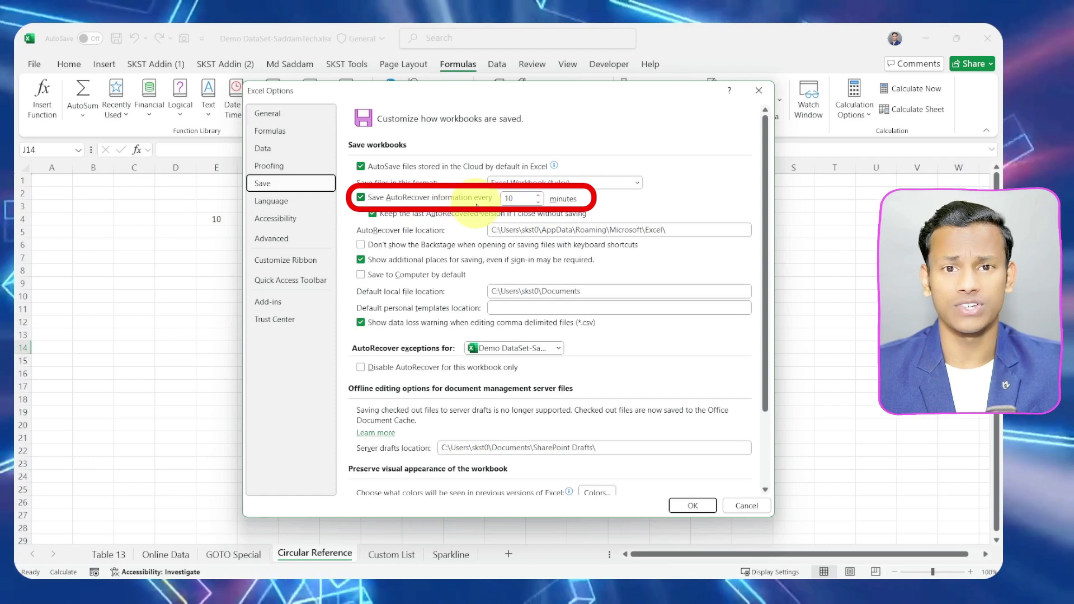
{"action": "left_click", "coordinate": [539, 203]}
{"action": "left_click", "coordinate": [538, 203]}
{"action": "left_click", "coordinate": [538, 202]}
{"action": "left_click", "coordinate": [538, 202]}
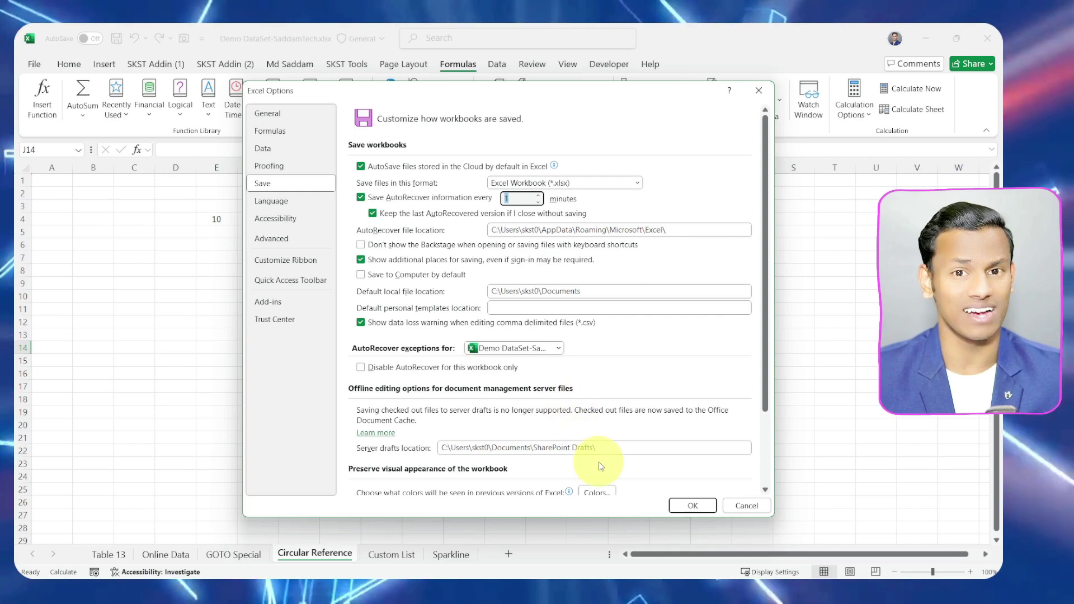
{"action": "left_click", "coordinate": [687, 505]}
{"action": "left_click", "coordinate": [538, 338]}
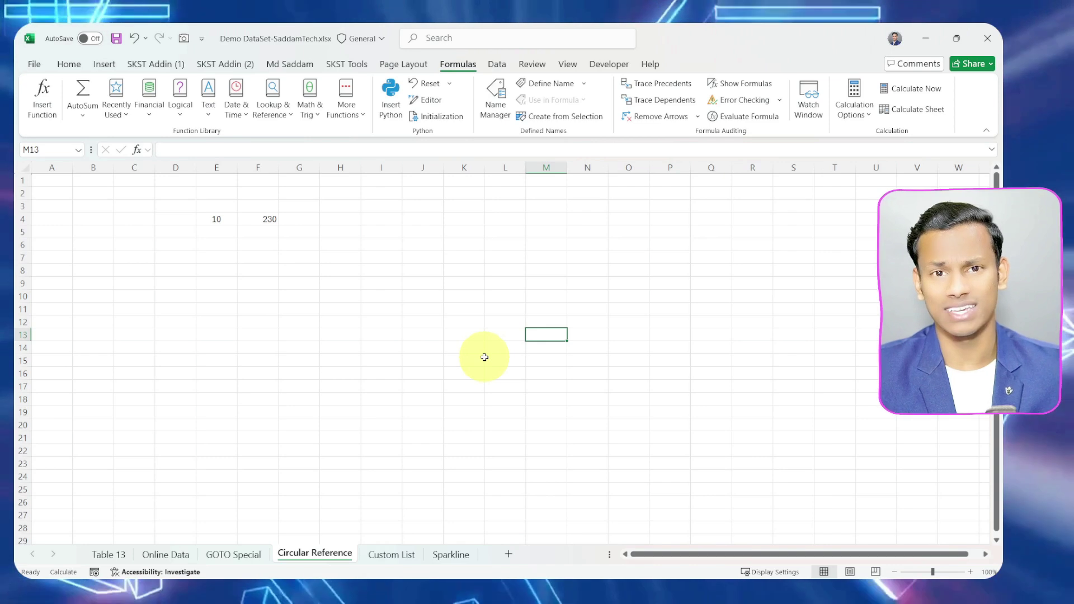
On the Custom List sheet, enter Jan in H5 and Feb in H6, and autofill the month series down to Dec in H16
{"action": "left_click", "coordinate": [400, 560]}
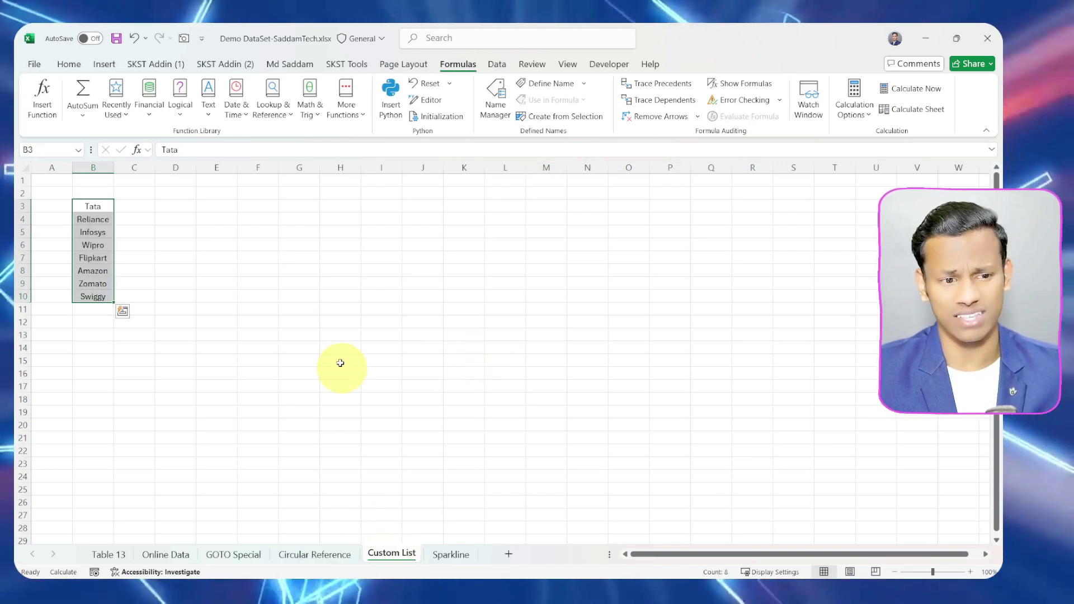
{"action": "left_click", "coordinate": [341, 271]}
{"action": "left_click", "coordinate": [347, 226]}
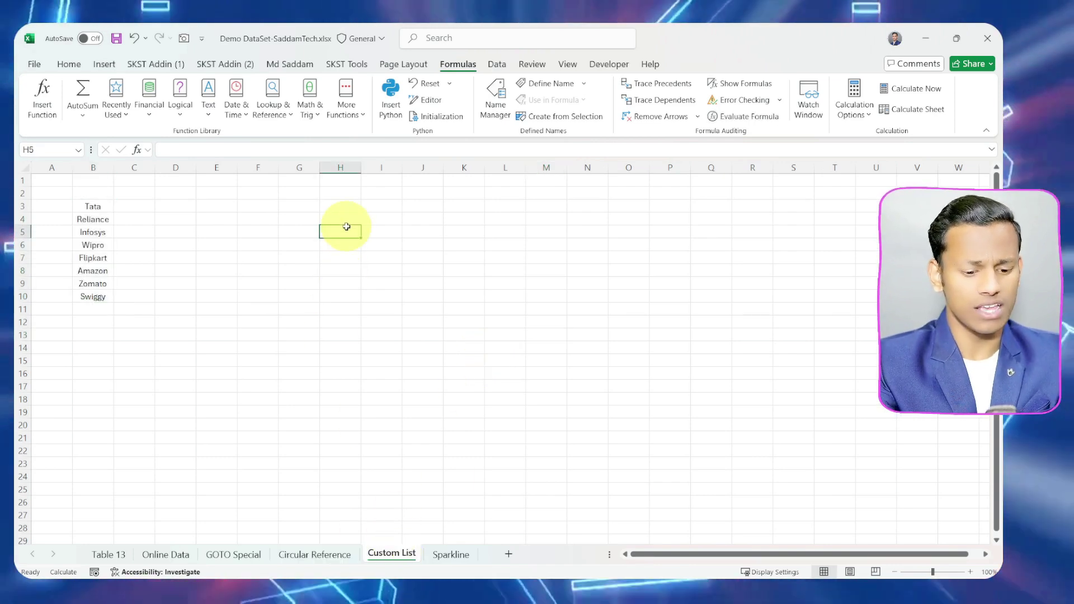
{"action": "type", "text": "Jan"}
{"action": "key", "text": "Return"}
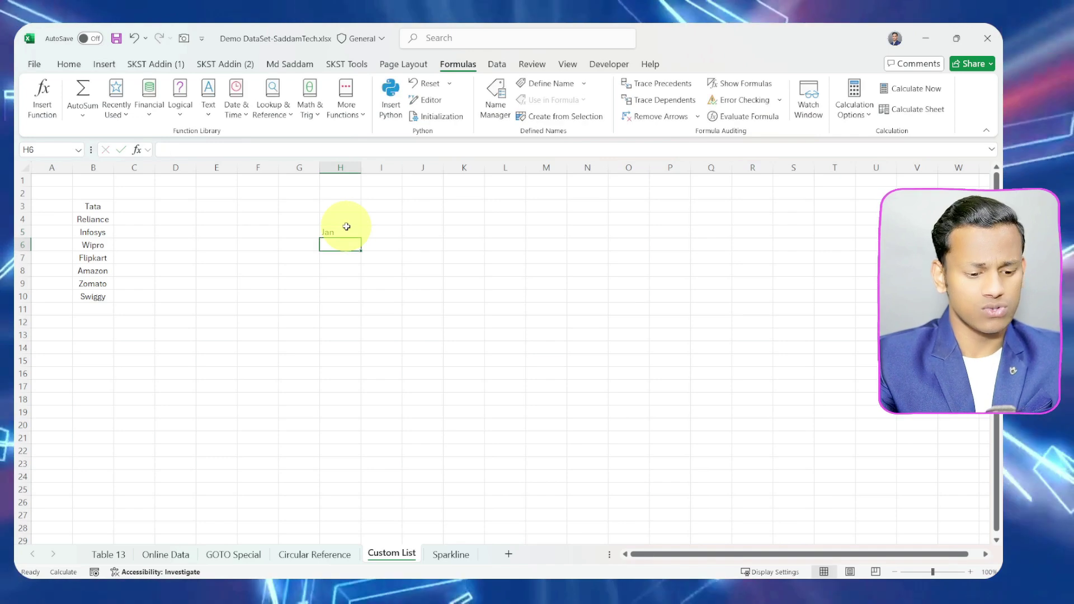
{"action": "type", "text": "Feb"}
{"action": "key", "text": "Return"}
{"action": "left_click_drag", "start_coordinate": [347, 227], "coordinate": [368, 382]}
{"action": "left_click", "coordinate": [459, 296]}
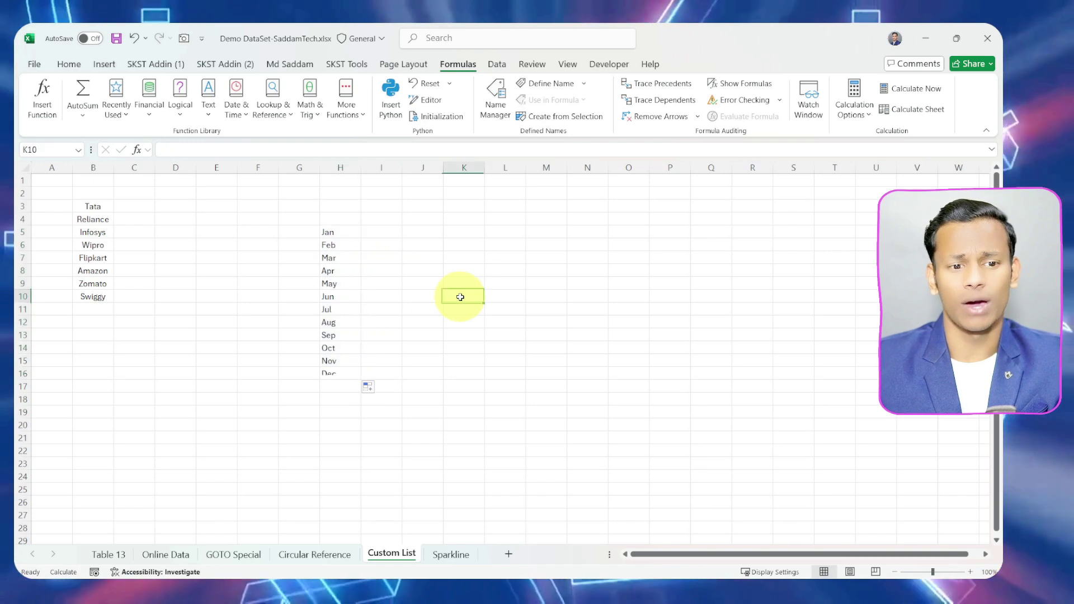
{"action": "left_click", "coordinate": [399, 262]}
{"action": "left_click", "coordinate": [333, 226]}
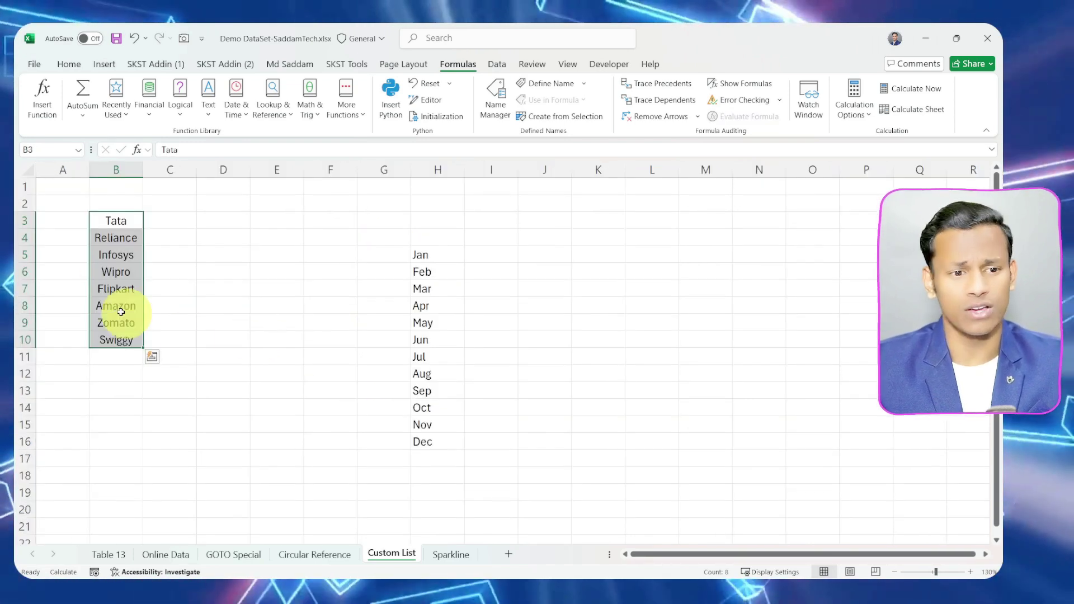
Review the company names in B3:B10 and enter the first two, Tata in K4 and Reliance in K5
{"action": "left_click", "coordinate": [110, 231]}
{"action": "left_click_drag", "start_coordinate": [111, 221], "coordinate": [136, 347]}
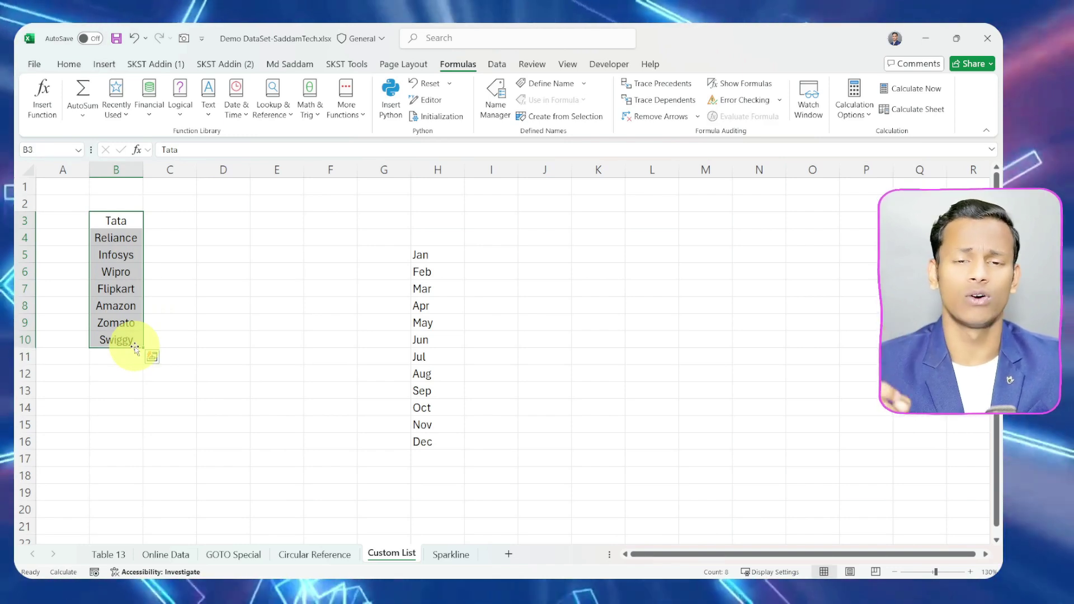
{"action": "left_click", "coordinate": [589, 234]}
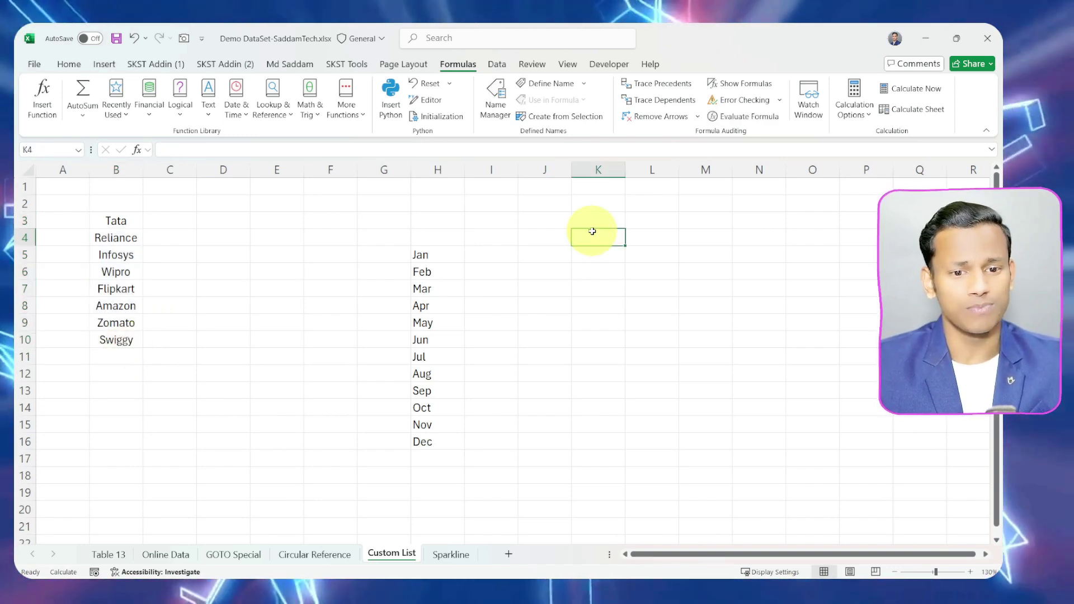
{"action": "type", "text": "Tata"}
{"action": "key", "text": "Return"}
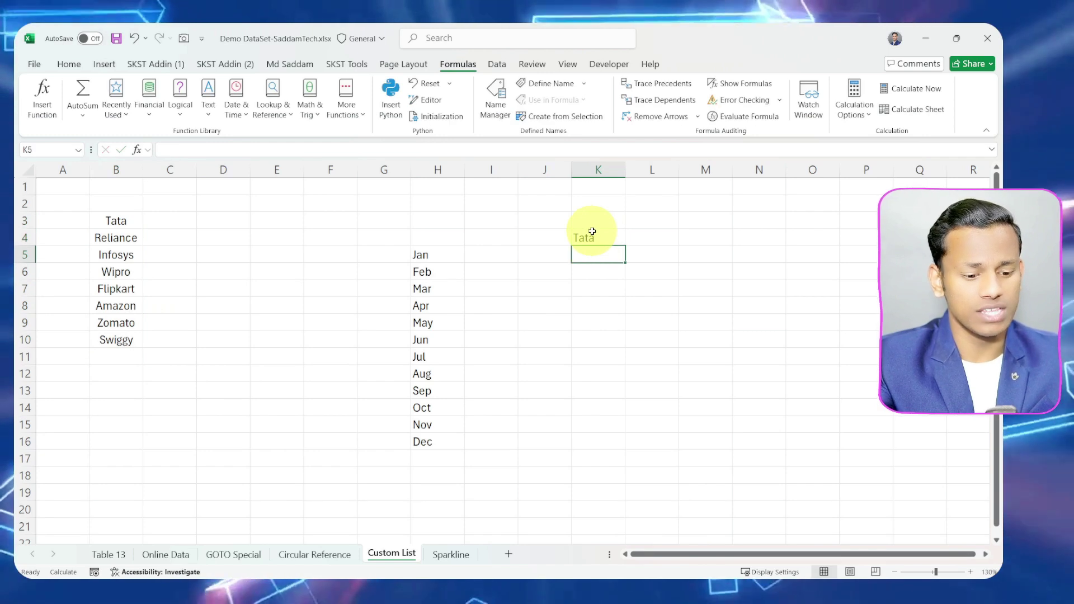
{"action": "type", "text": "Reliance"}
{"action": "key", "text": "Return"}
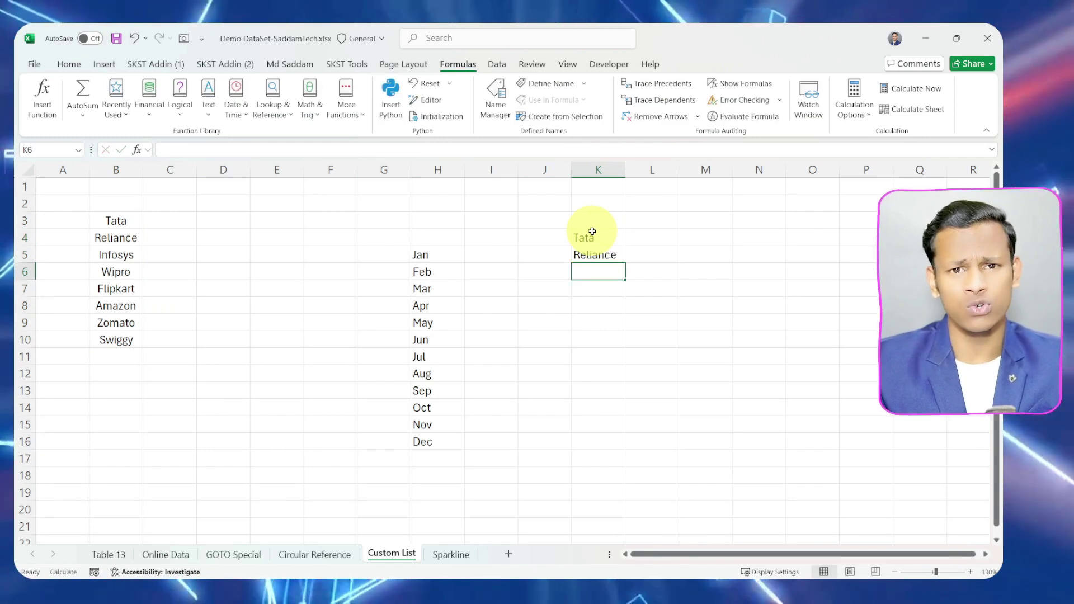
Compare the company names in B3:B10 with the month series in H5:H16
{"action": "left_click_drag", "start_coordinate": [116, 220], "coordinate": [139, 336]}
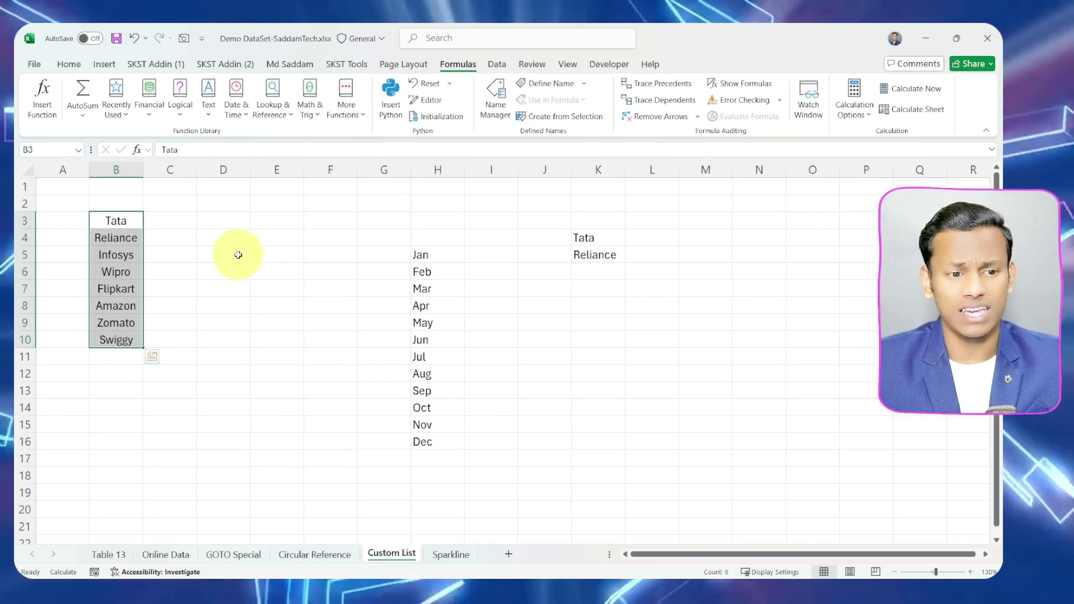
{"action": "left_click", "coordinate": [598, 322]}
{"action": "left_click_drag", "start_coordinate": [426, 254], "coordinate": [470, 444]}
{"action": "left_click", "coordinate": [667, 387]}
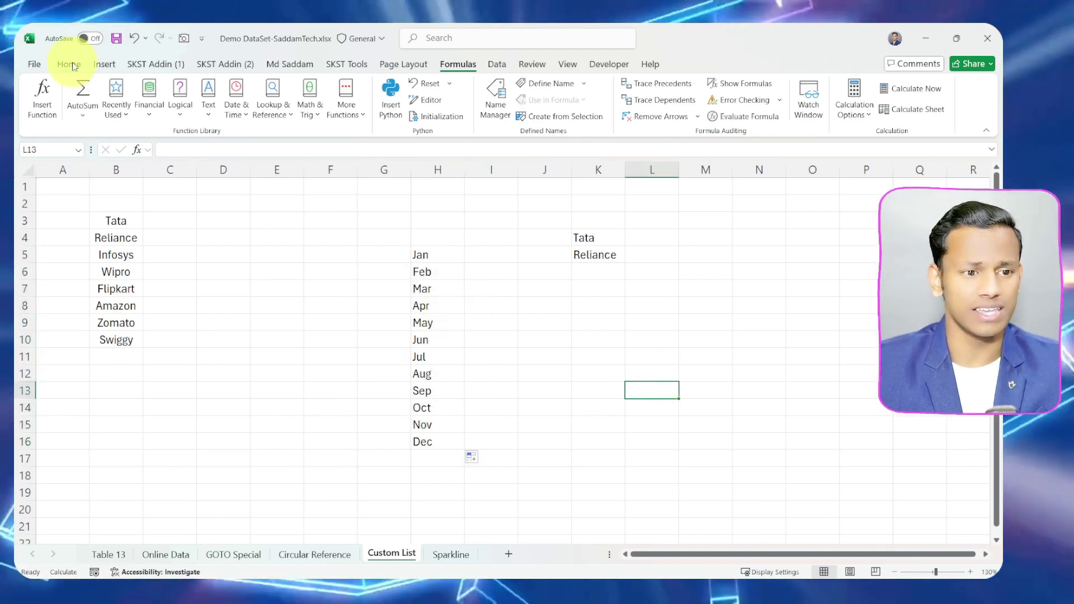
Open the Custom Lists editor from the general section of Excel's advanced options
{"action": "left_click", "coordinate": [34, 66]}
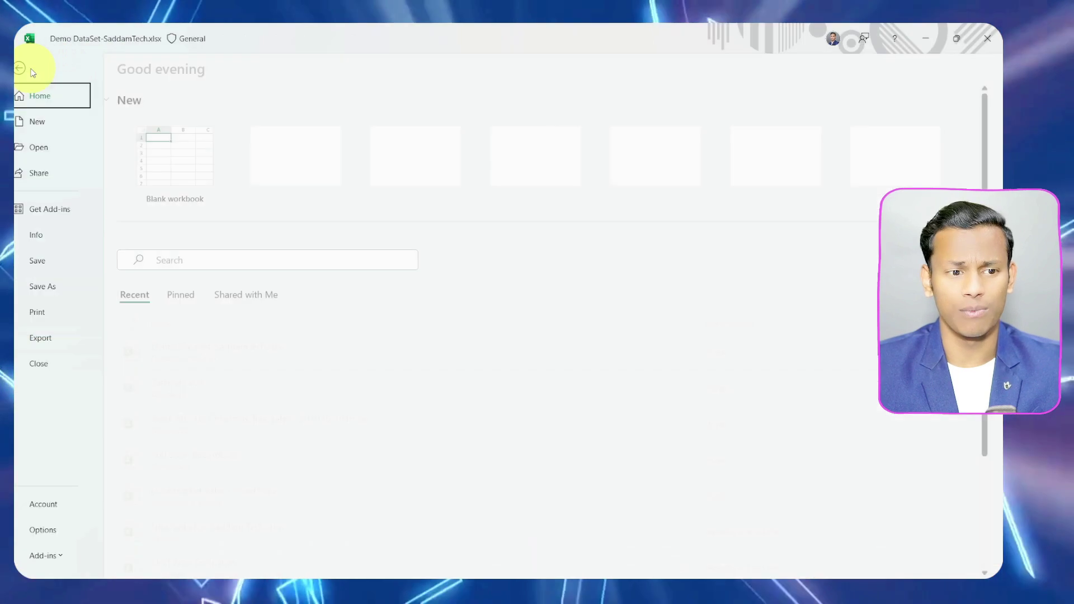
{"action": "left_click", "coordinate": [53, 531]}
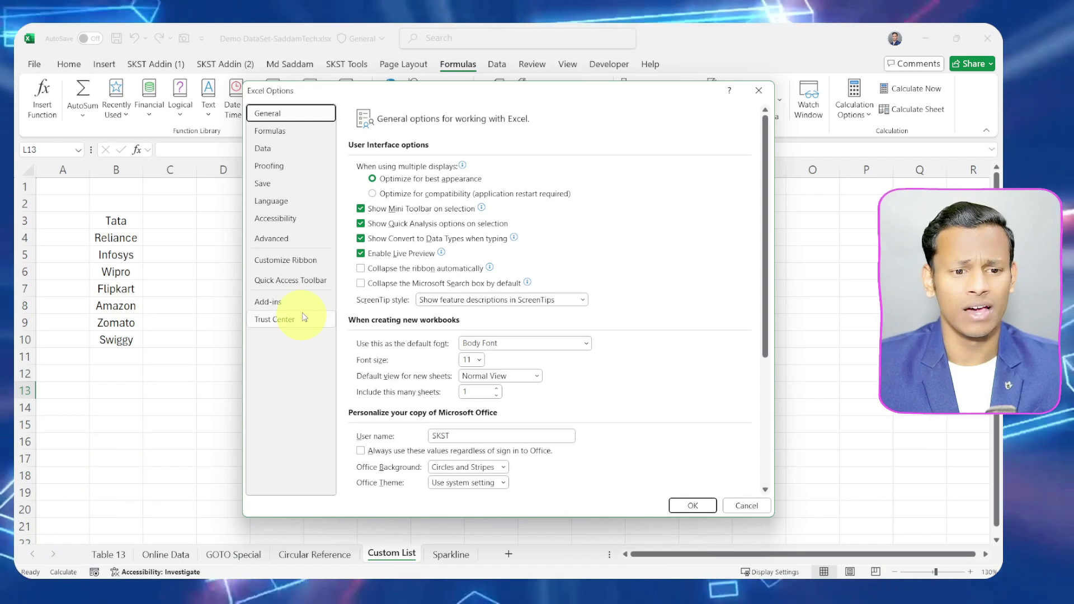
{"action": "left_click", "coordinate": [305, 242]}
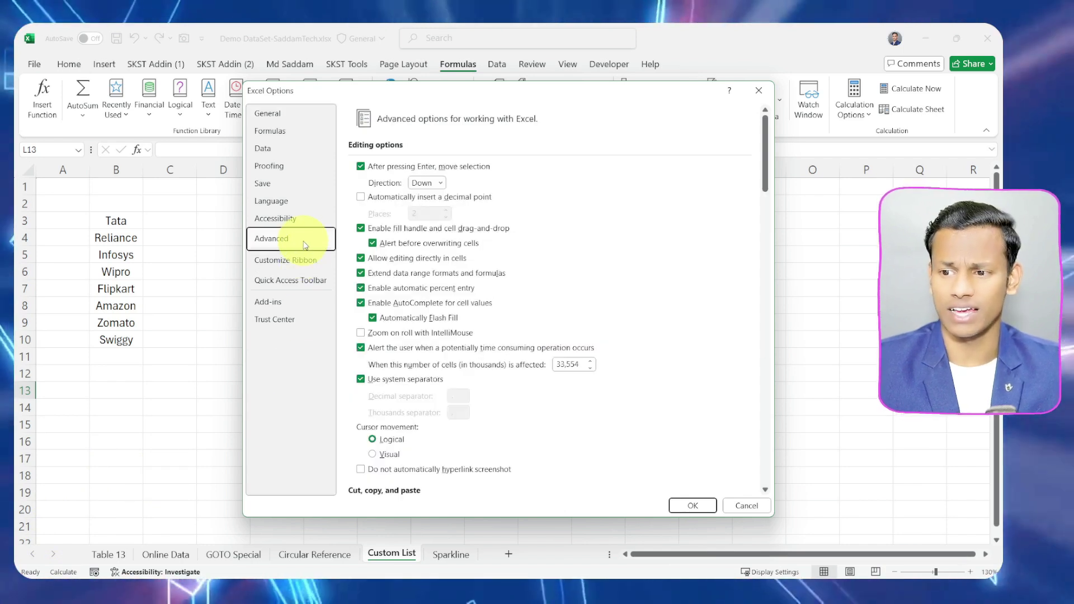
{"action": "scroll", "coordinate": [463, 374], "scroll_direction": "down", "scroll_amount": 5}
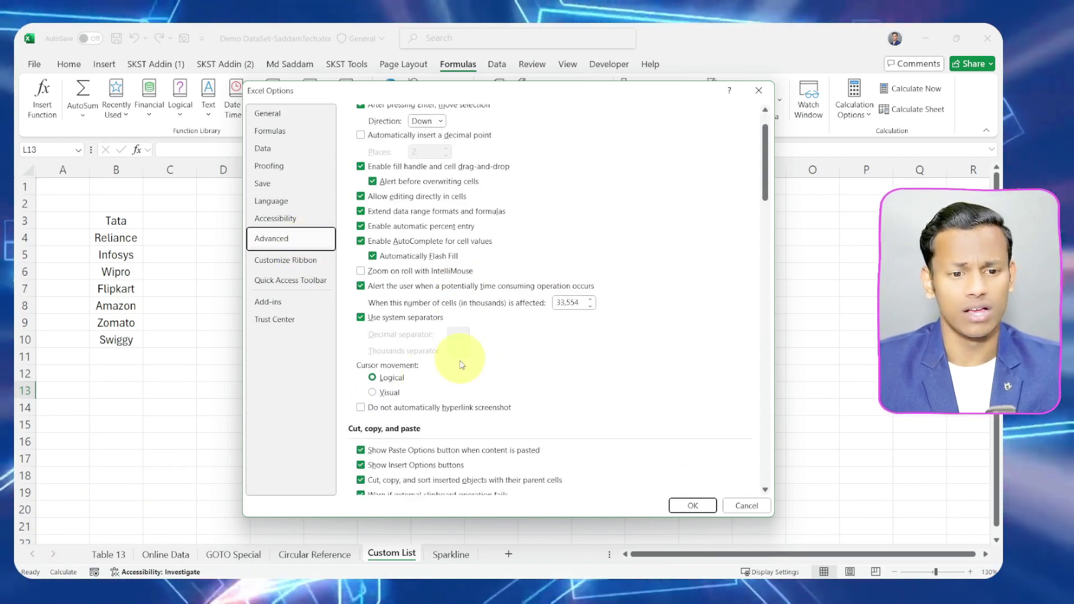
{"action": "scroll", "coordinate": [738, 271], "scroll_direction": "down", "scroll_amount": 5}
{"action": "left_click_drag", "start_coordinate": [767, 223], "coordinate": [763, 438]}
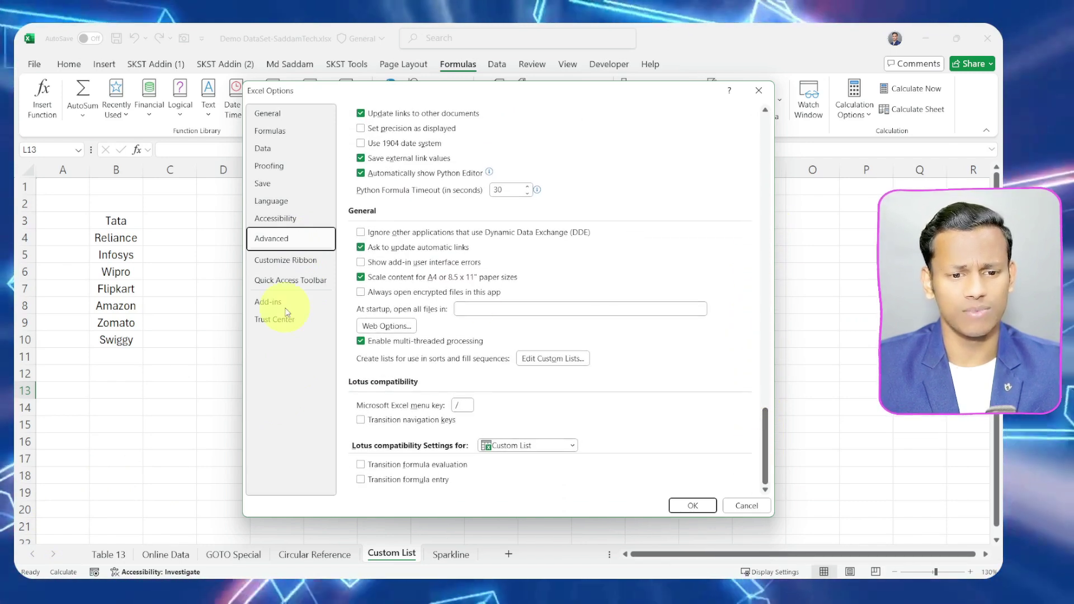
{"action": "left_click", "coordinate": [557, 360]}
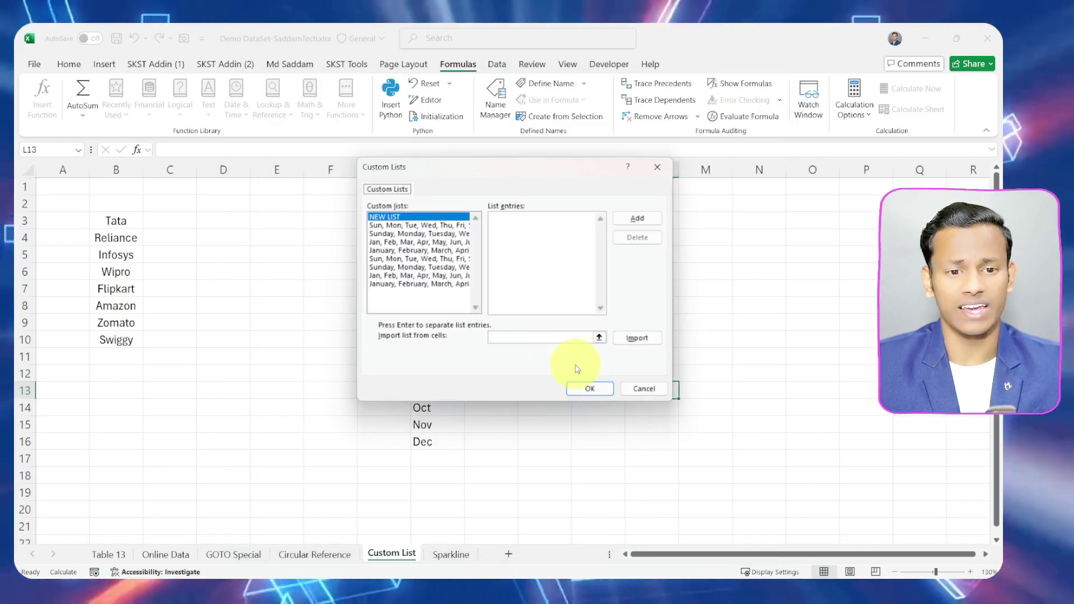
Examine the entries of the built-in weekday and month lists, in short and full form
{"action": "left_click", "coordinate": [400, 234]}
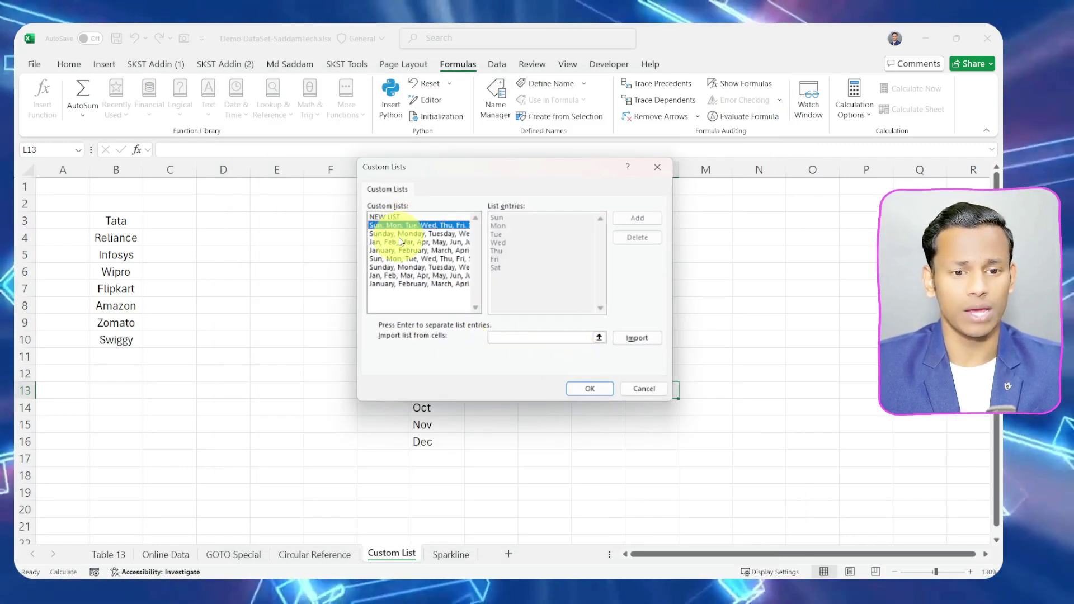
{"action": "left_click", "coordinate": [405, 242]}
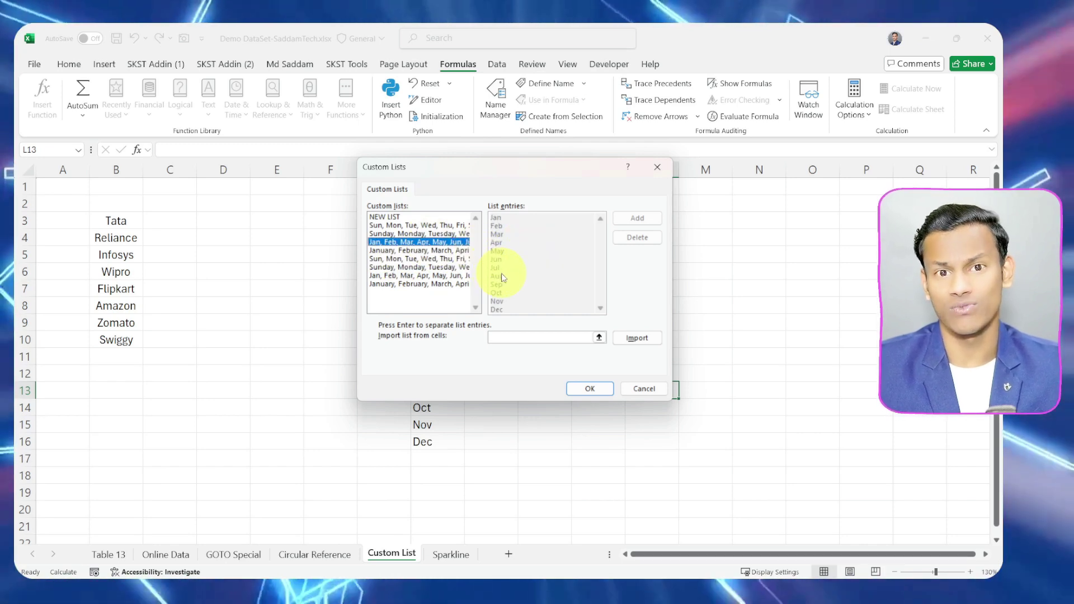
{"action": "left_click", "coordinate": [415, 275]}
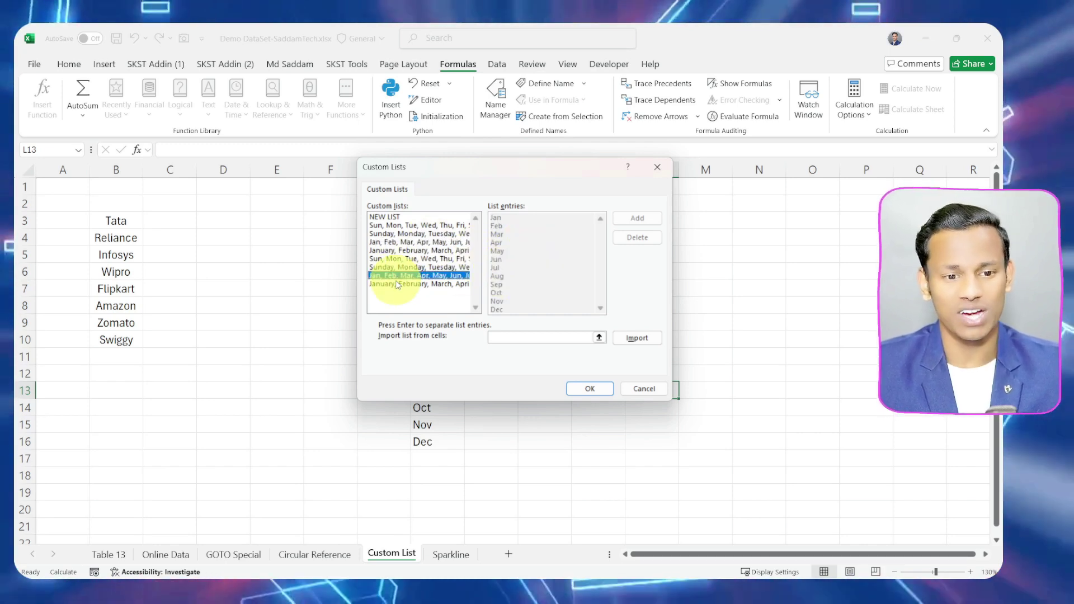
{"action": "left_click", "coordinate": [410, 284]}
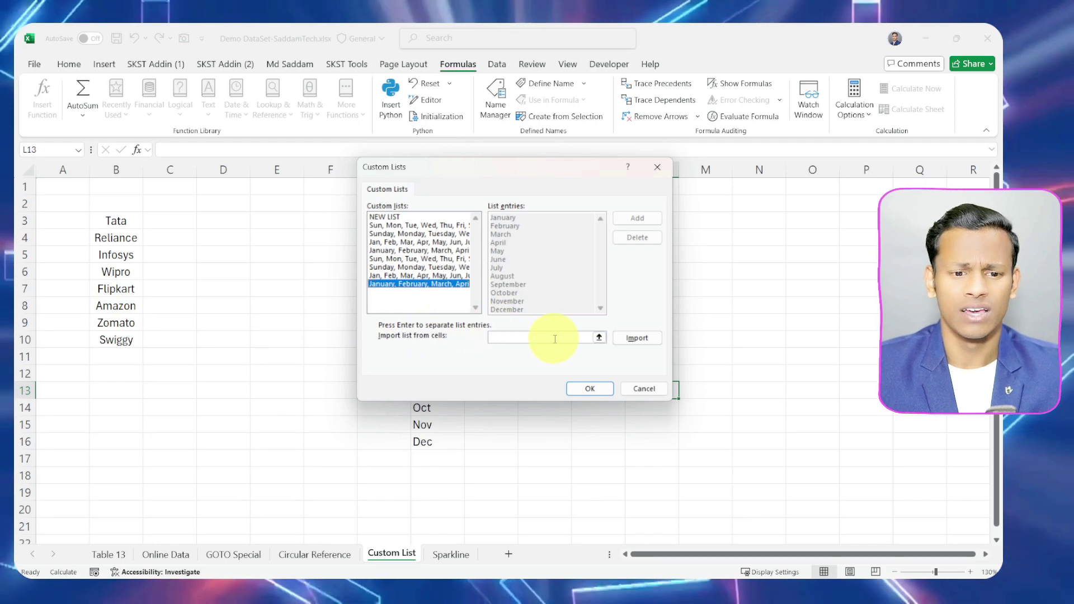
Import the company names from cells B3:B10 as a new custom list and confirm the options
{"action": "left_click", "coordinate": [573, 338]}
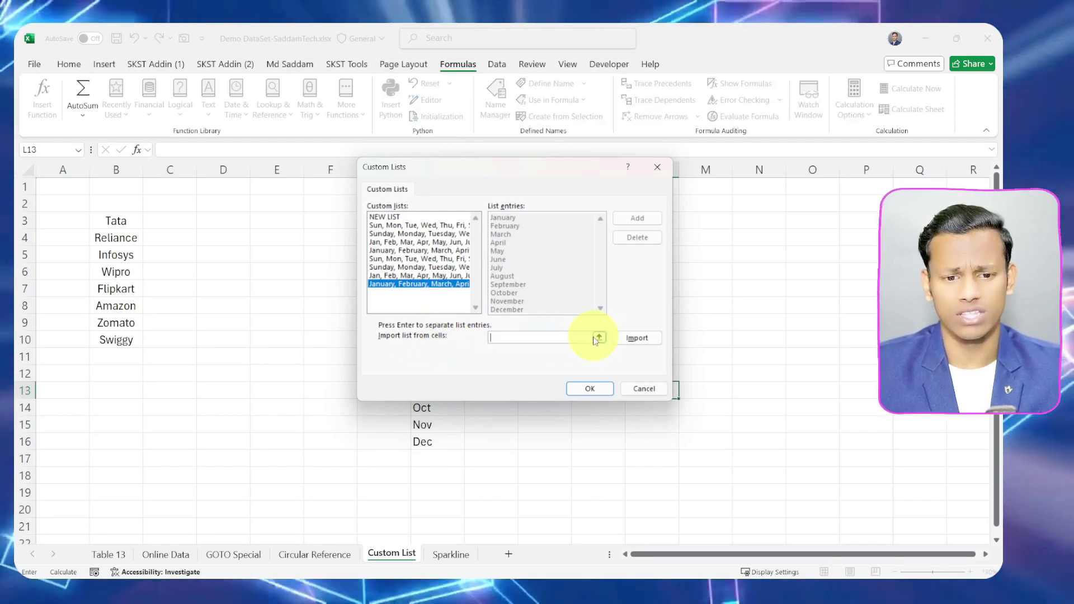
{"action": "left_click", "coordinate": [599, 338]}
{"action": "left_click_drag", "start_coordinate": [114, 219], "coordinate": [116, 335]}
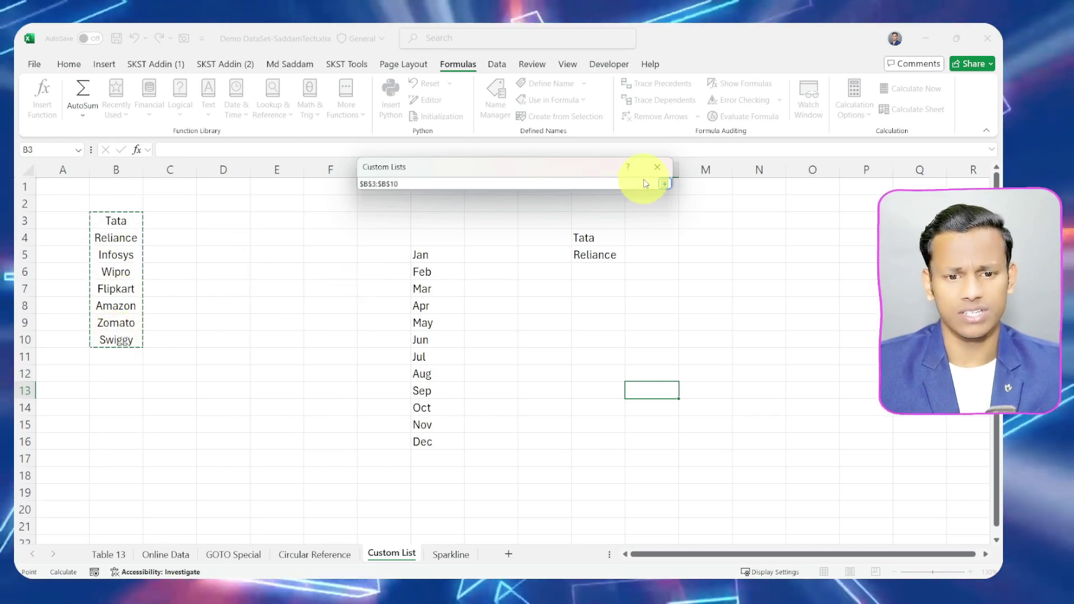
{"action": "left_click", "coordinate": [666, 184]}
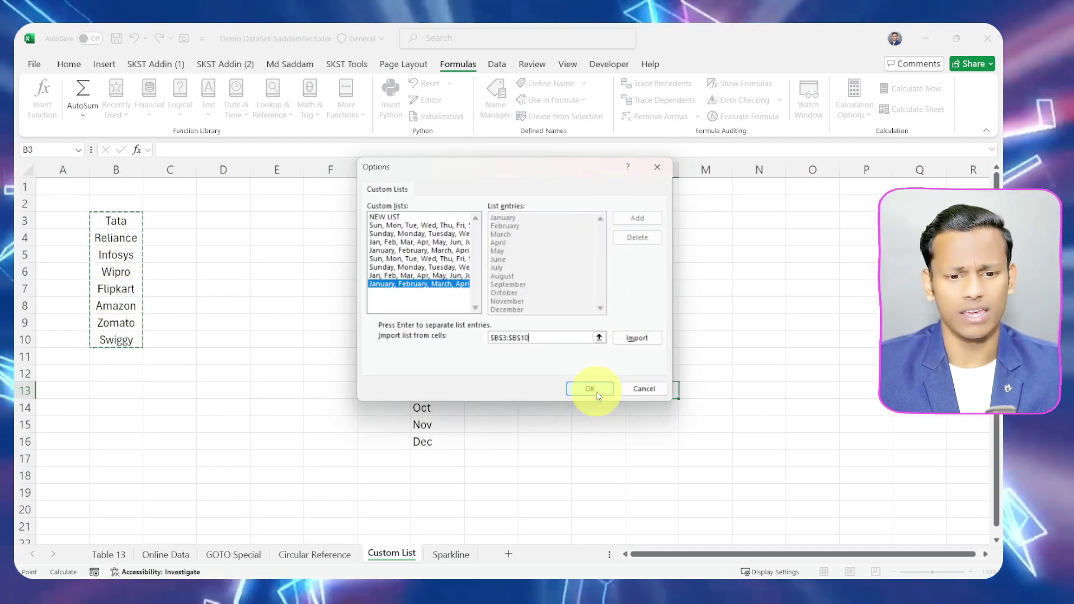
{"action": "left_click", "coordinate": [637, 338]}
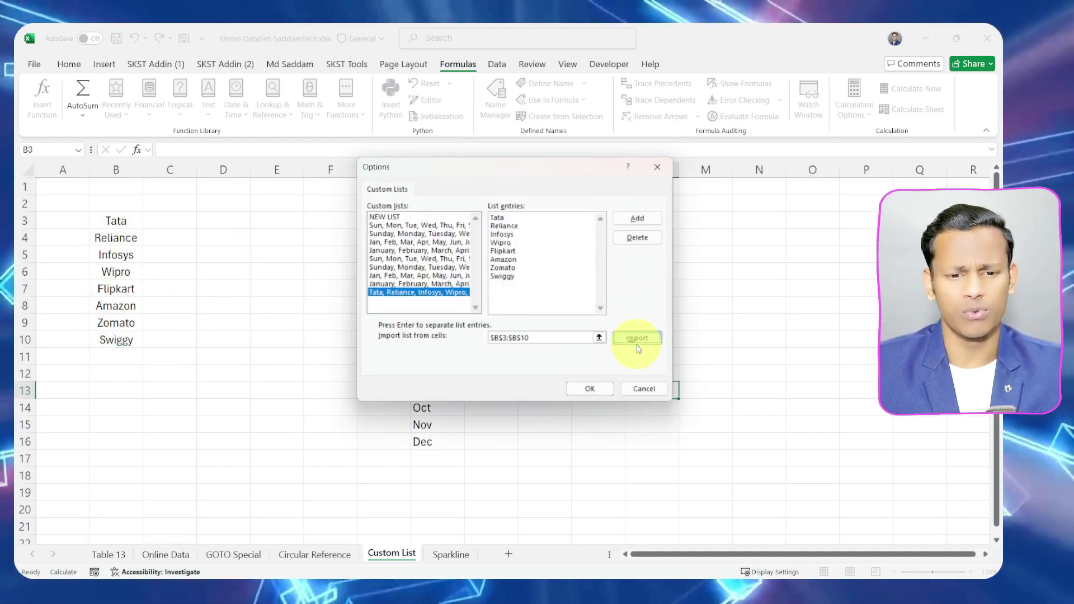
{"action": "left_click", "coordinate": [589, 389]}
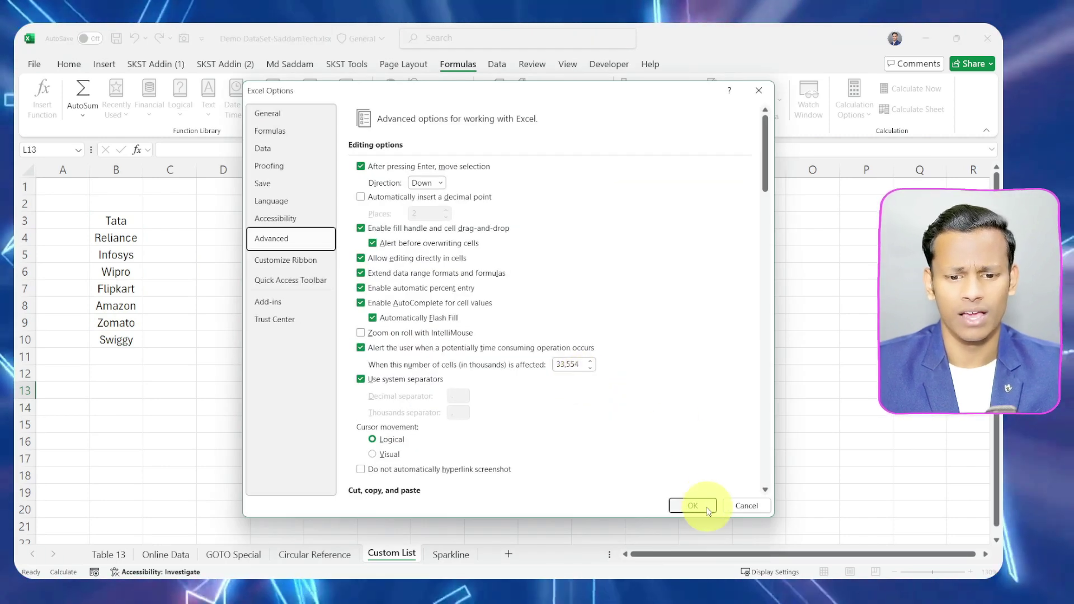
{"action": "left_click", "coordinate": [698, 504]}
Clear the cells K4:K11 and enter Tata in K4
{"action": "left_click_drag", "start_coordinate": [597, 240], "coordinate": [626, 367]}
{"action": "left_click", "coordinate": [695, 304]}
{"action": "left_click_drag", "start_coordinate": [596, 237], "coordinate": [599, 360]}
{"action": "key", "text": "Delete"}
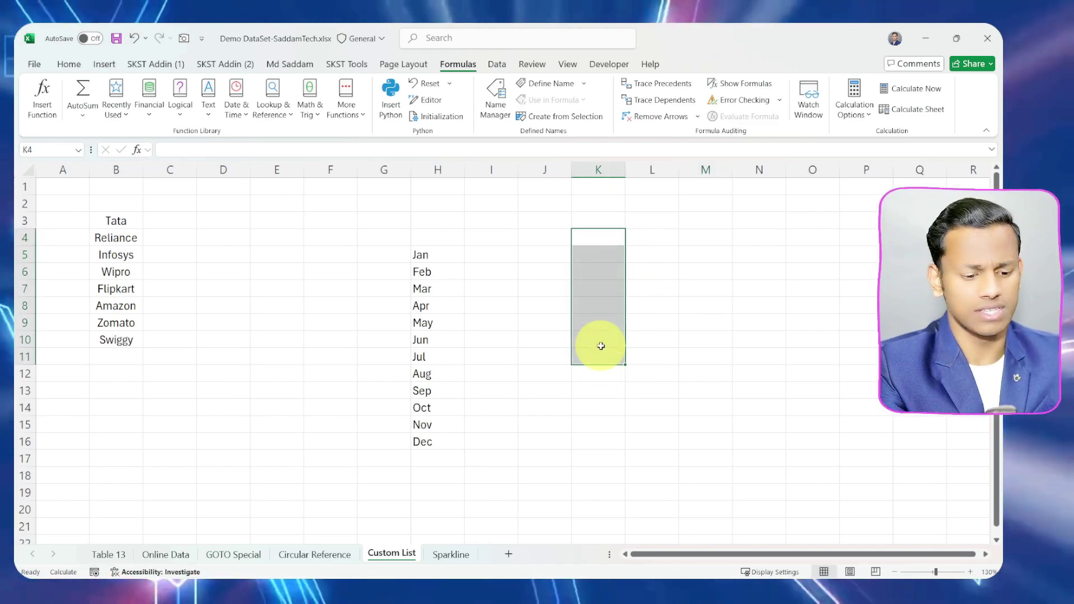
{"action": "type", "text": "tAT"}
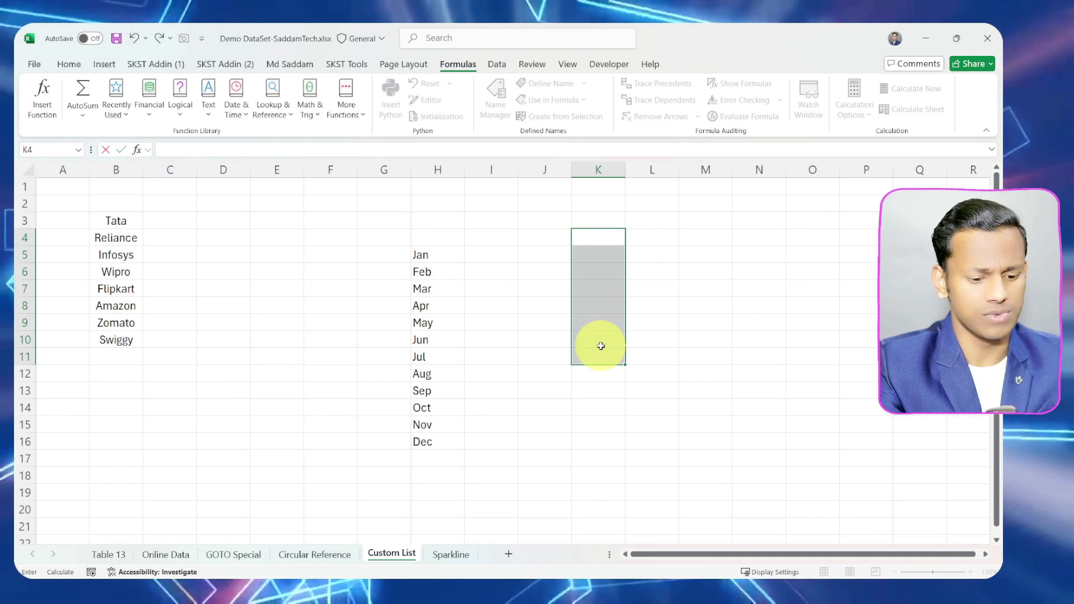
{"action": "type", "text": "T"}
{"action": "key", "text": "Return"}
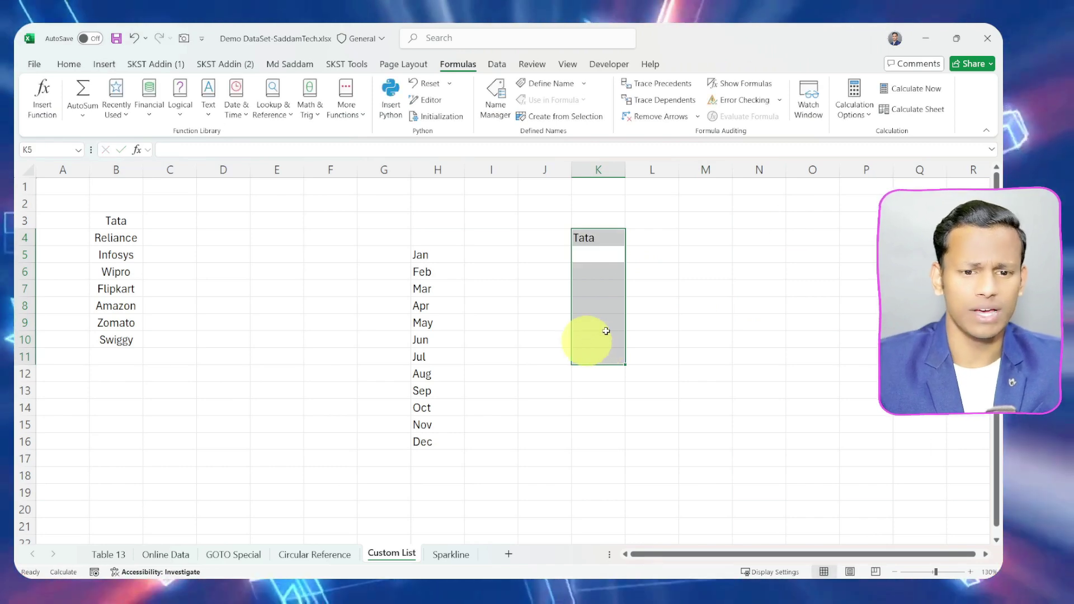
Autofill the company list from K4 down to K11
{"action": "left_click", "coordinate": [796, 222]}
{"action": "left_click", "coordinate": [617, 238]}
{"action": "left_click_drag", "start_coordinate": [627, 245], "coordinate": [619, 361]}
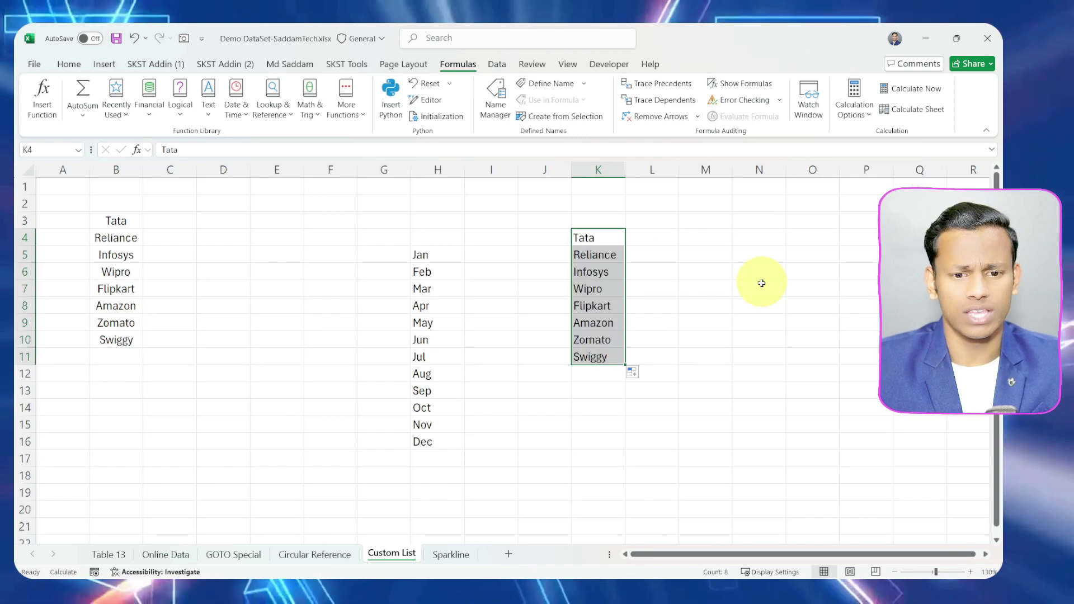
{"action": "left_click", "coordinate": [762, 283]}
{"action": "left_click", "coordinate": [601, 257]}
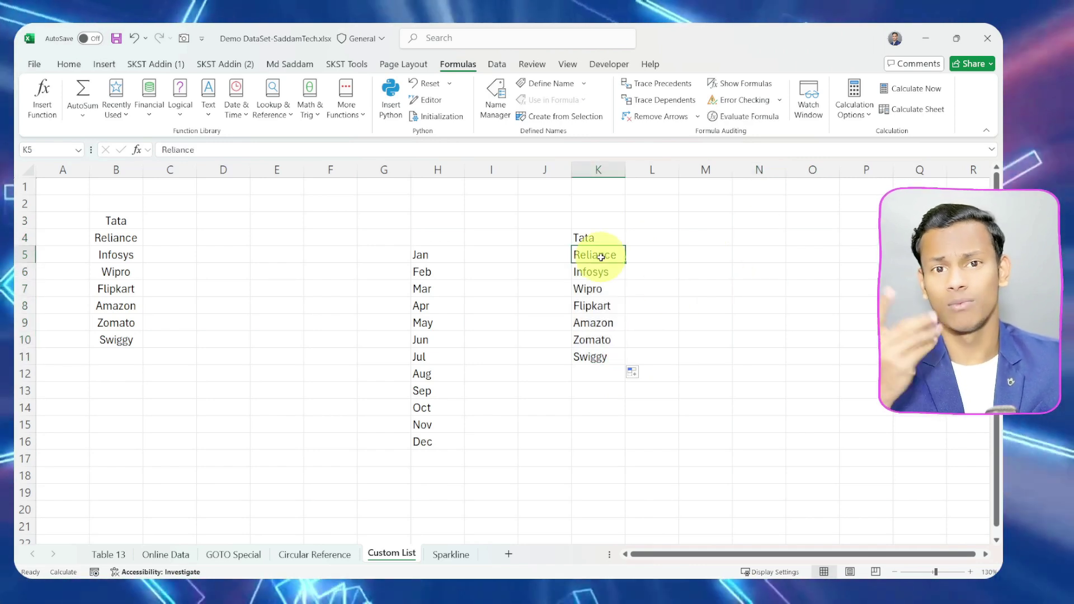
Delete the original company names by clearing the range B3:D12
{"action": "left_click_drag", "start_coordinate": [116, 220], "coordinate": [235, 372]}
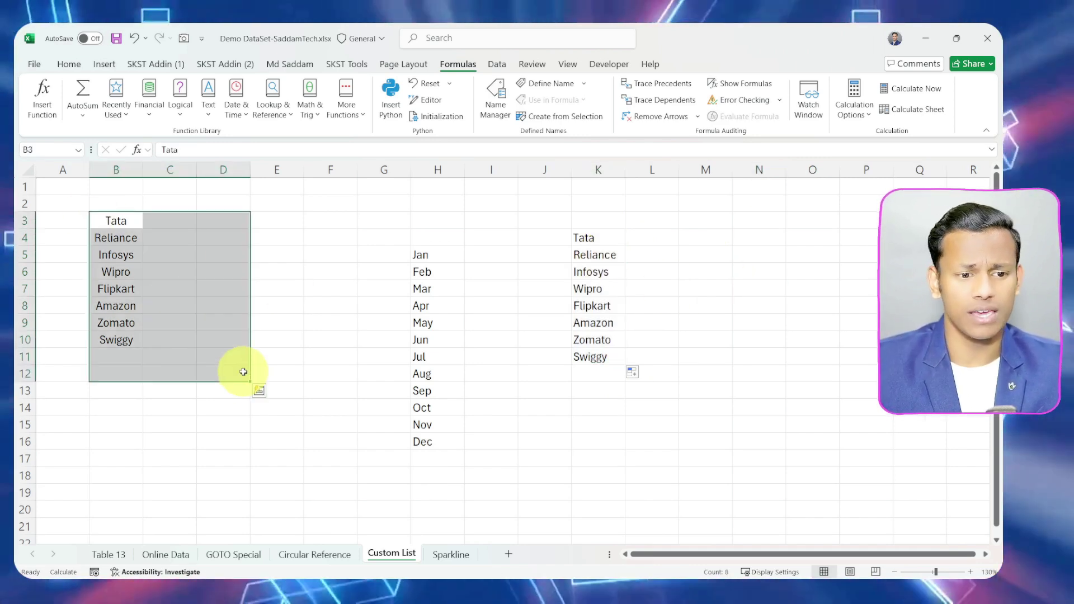
{"action": "key", "text": "Delete"}
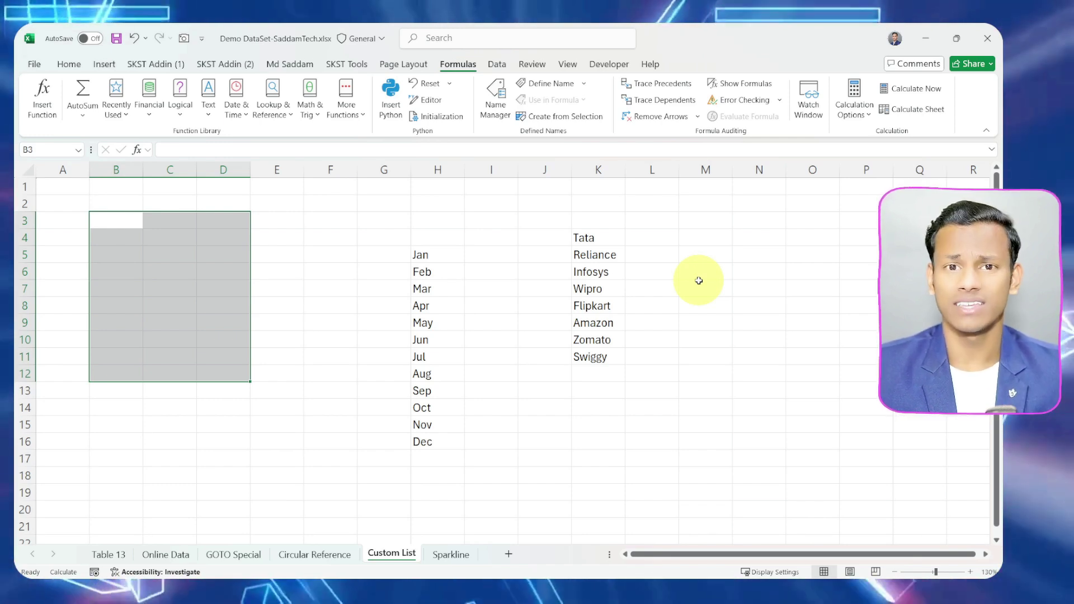
{"action": "left_click", "coordinate": [582, 239]}
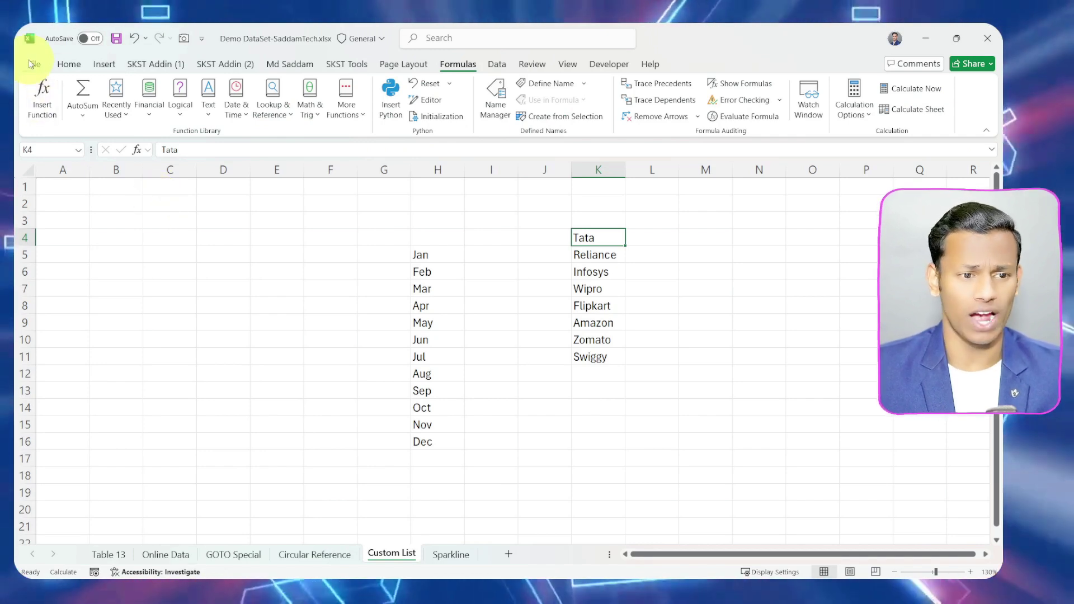
Open the workbook's advanced properties and review the summary fields, such as author, company and category
{"action": "left_click", "coordinate": [35, 64]}
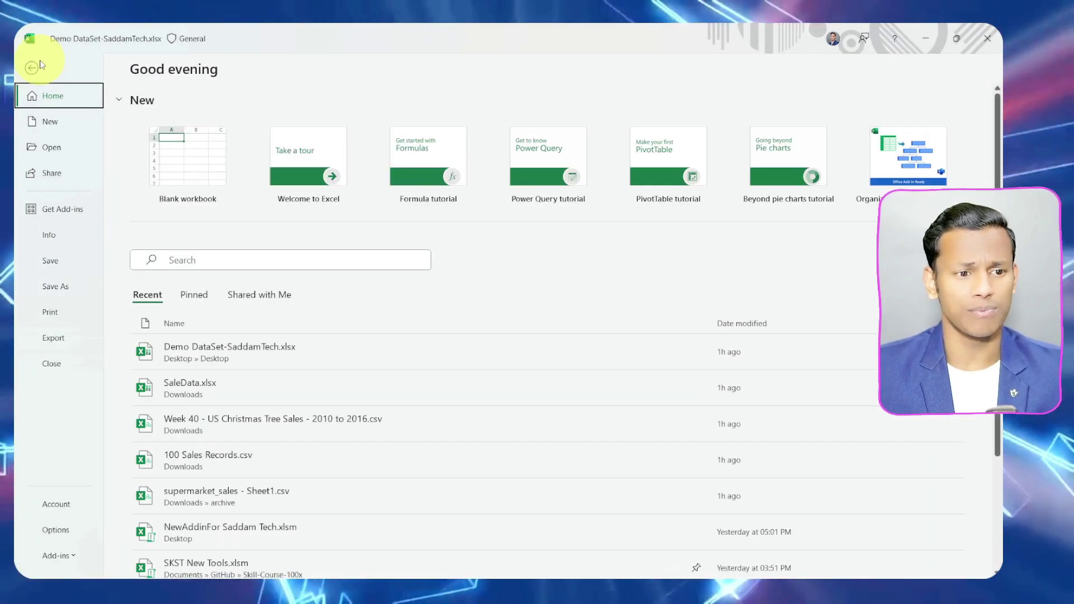
{"action": "left_click", "coordinate": [55, 238]}
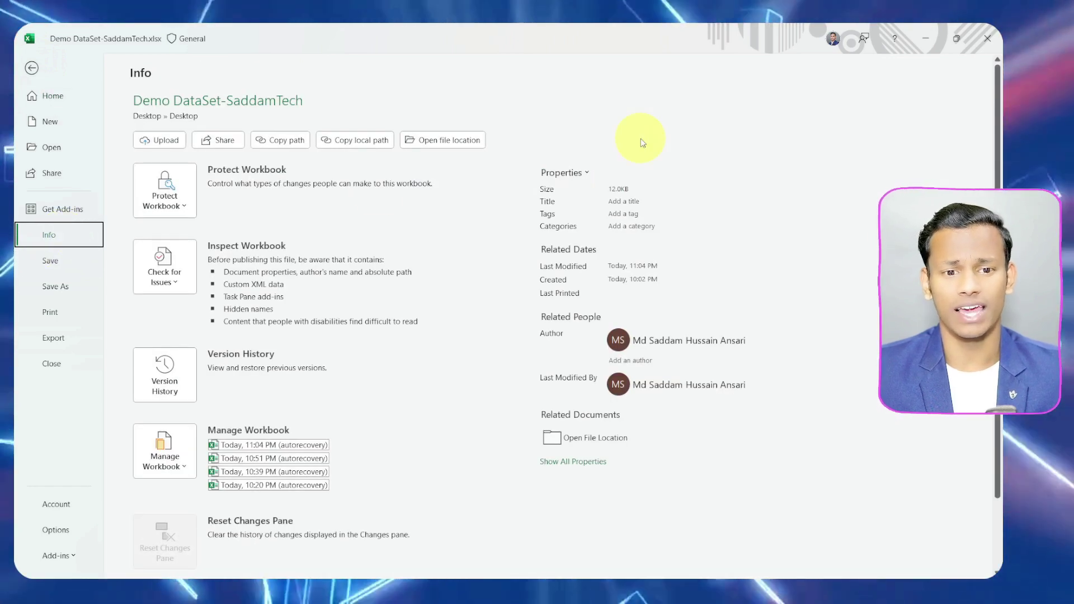
{"action": "left_click", "coordinate": [588, 172]}
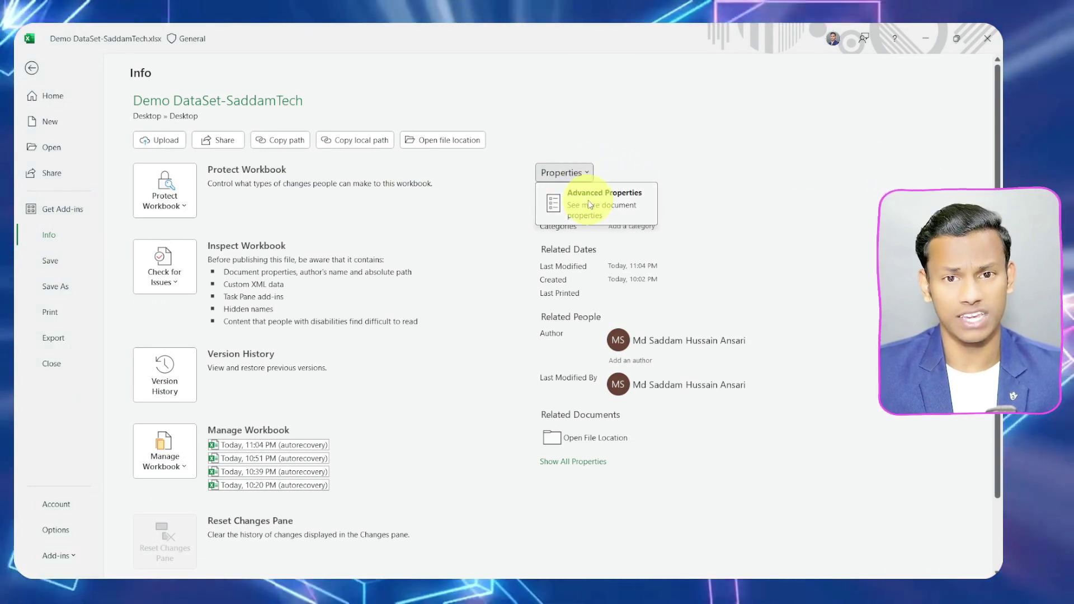
{"action": "left_click", "coordinate": [588, 205]}
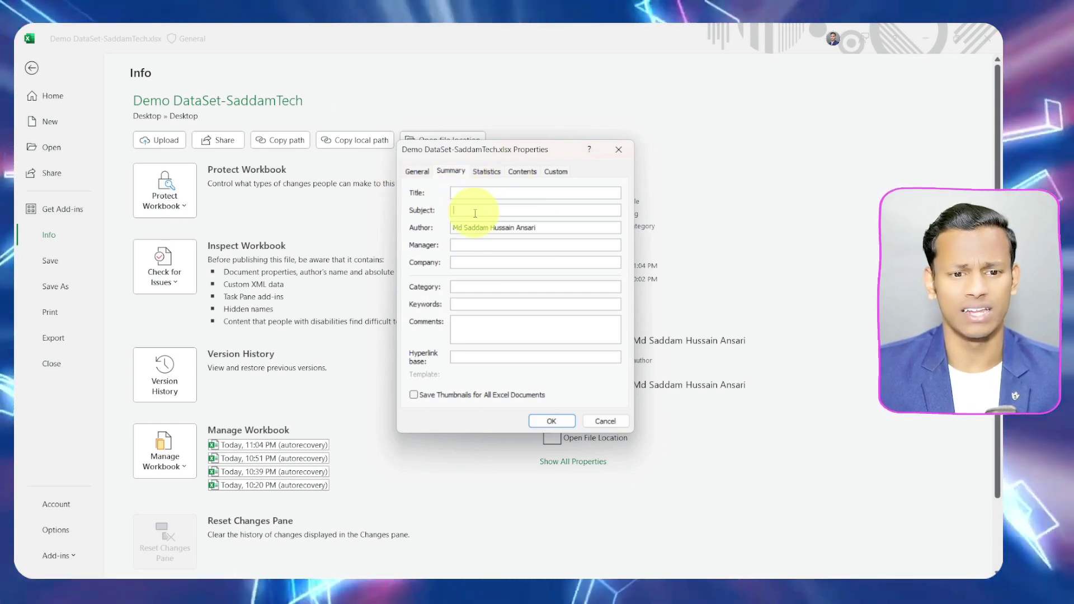
{"action": "left_click_drag", "start_coordinate": [474, 229], "coordinate": [566, 227]}
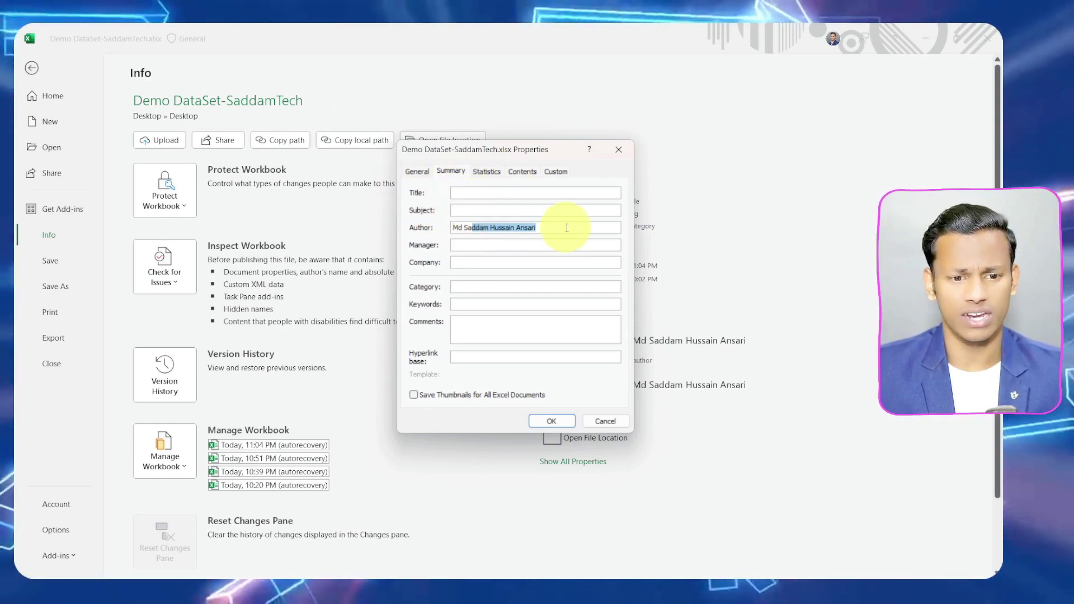
{"action": "left_click", "coordinate": [465, 261]}
{"action": "left_click", "coordinate": [479, 283]}
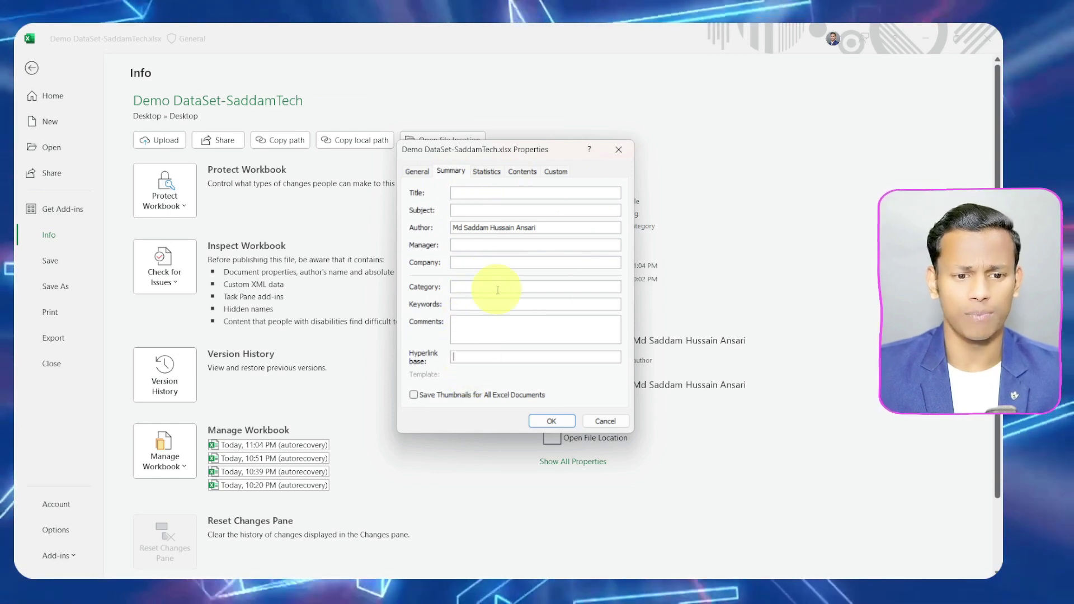
Examine the statistics, general, custom and contents pages of the workbook's properties
{"action": "left_click", "coordinate": [485, 172]}
{"action": "left_click", "coordinate": [417, 172]}
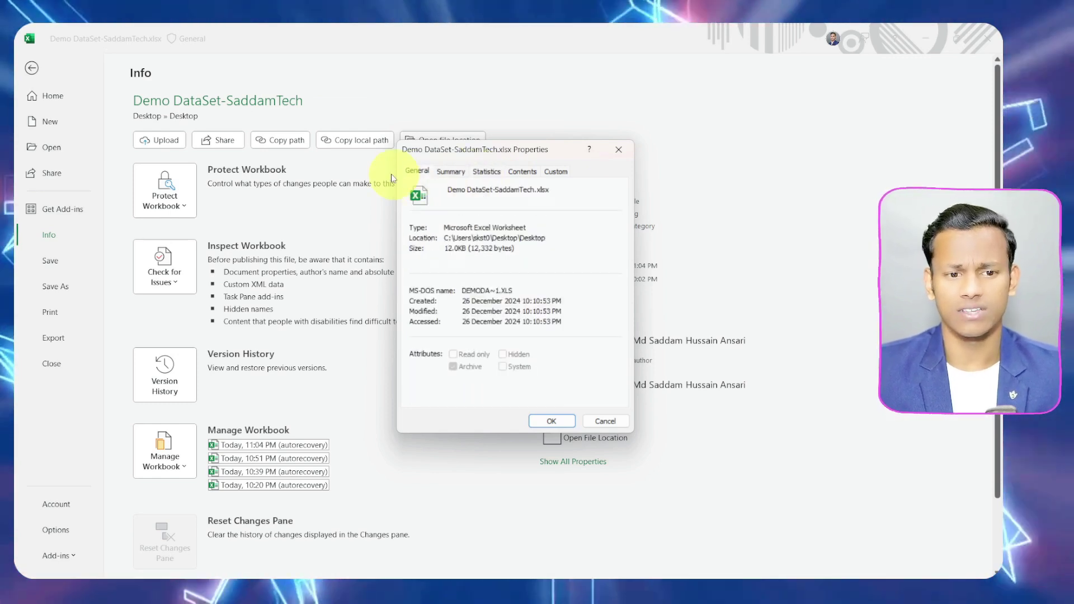
{"action": "left_click", "coordinate": [533, 171]}
{"action": "left_click", "coordinate": [568, 172]}
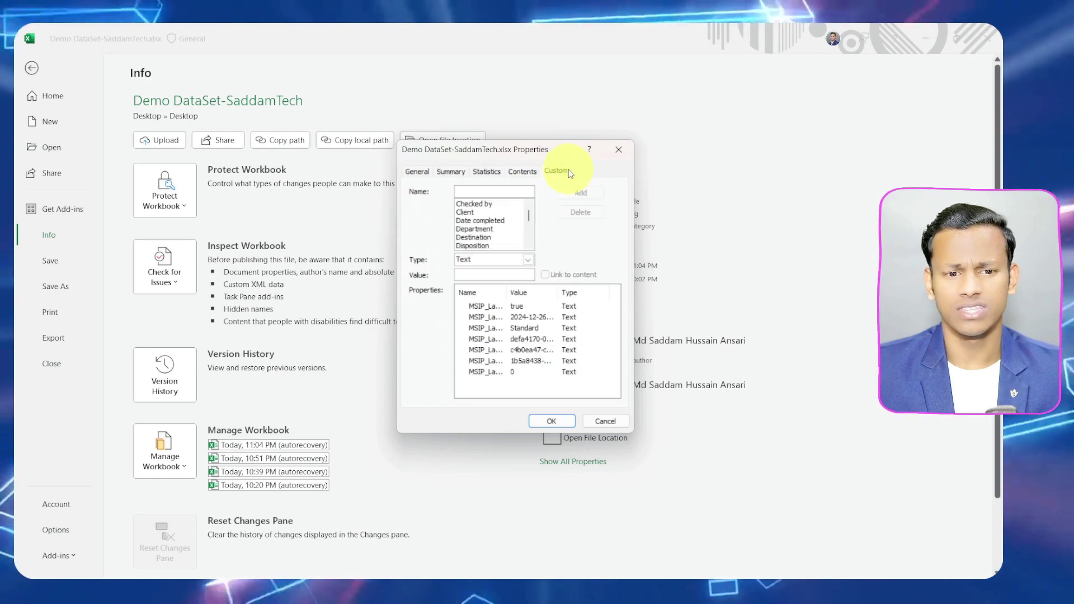
{"action": "left_click", "coordinate": [523, 172]}
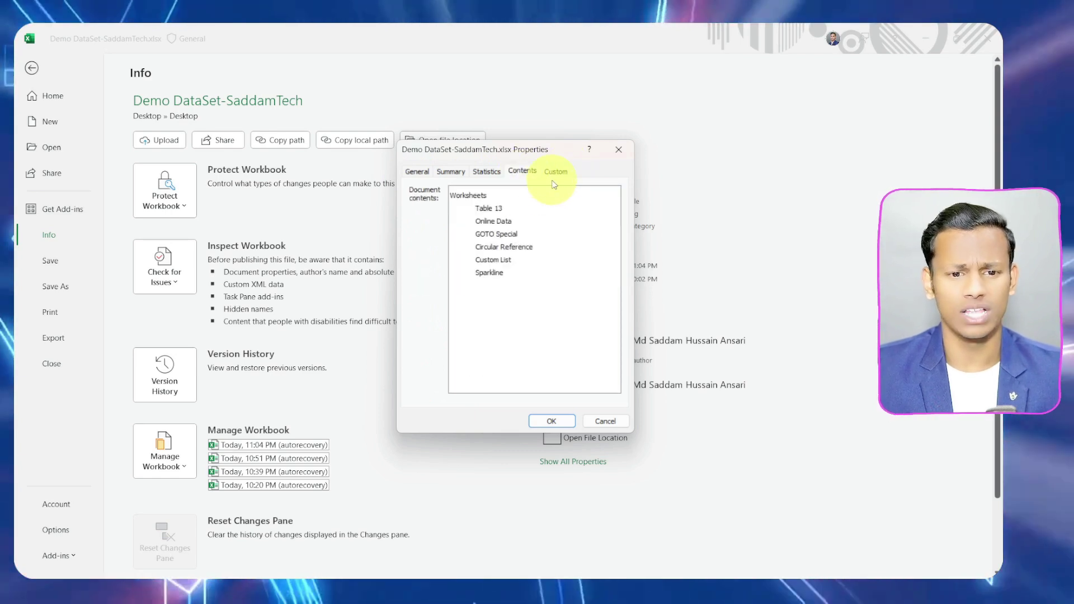
Look through the suggested custom property names, from Checked by and Client to Department, Destination and Disposition
{"action": "left_click", "coordinate": [555, 171]}
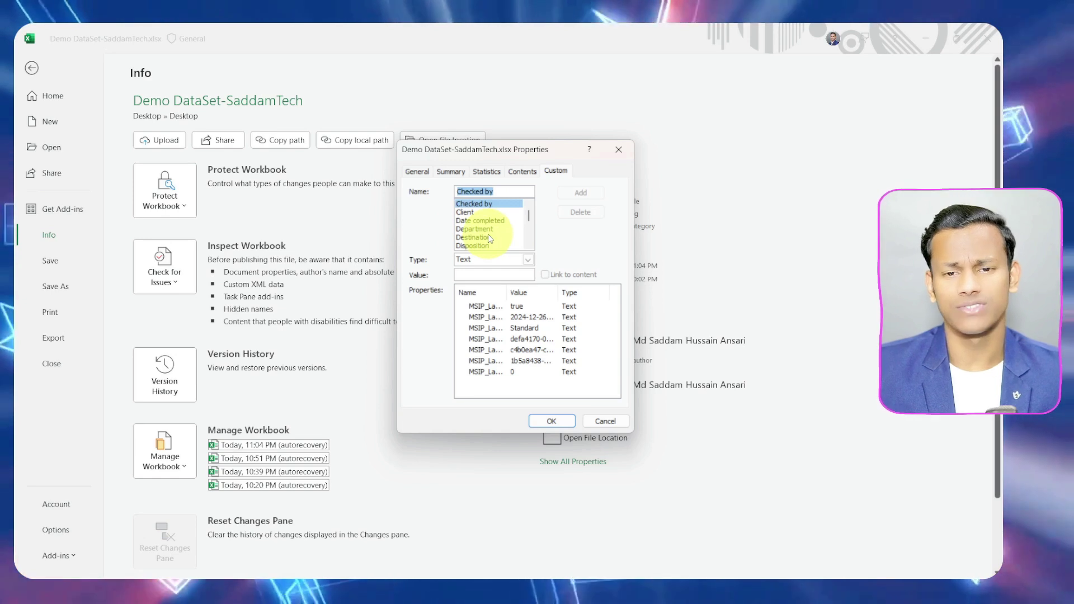
{"action": "left_click", "coordinate": [468, 211]}
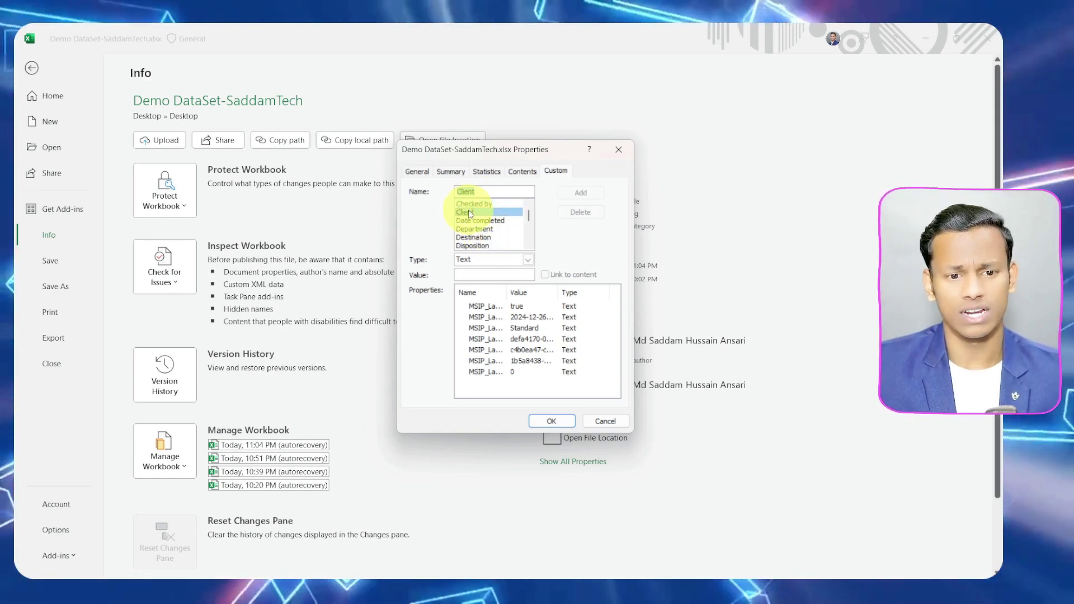
{"action": "left_click", "coordinate": [482, 222]}
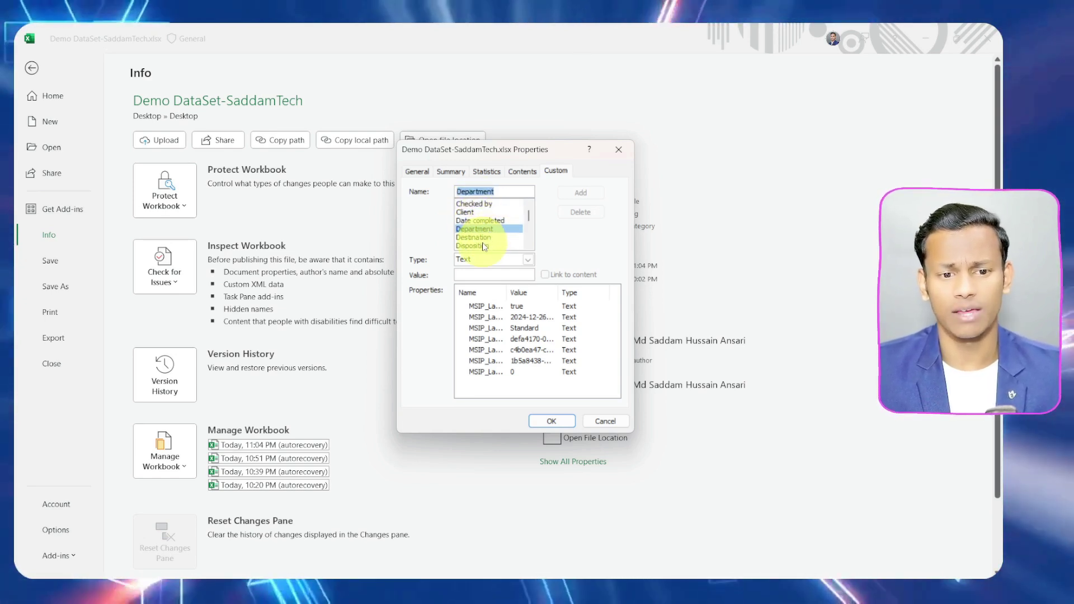
{"action": "left_click", "coordinate": [482, 238]}
{"action": "left_click", "coordinate": [485, 248]}
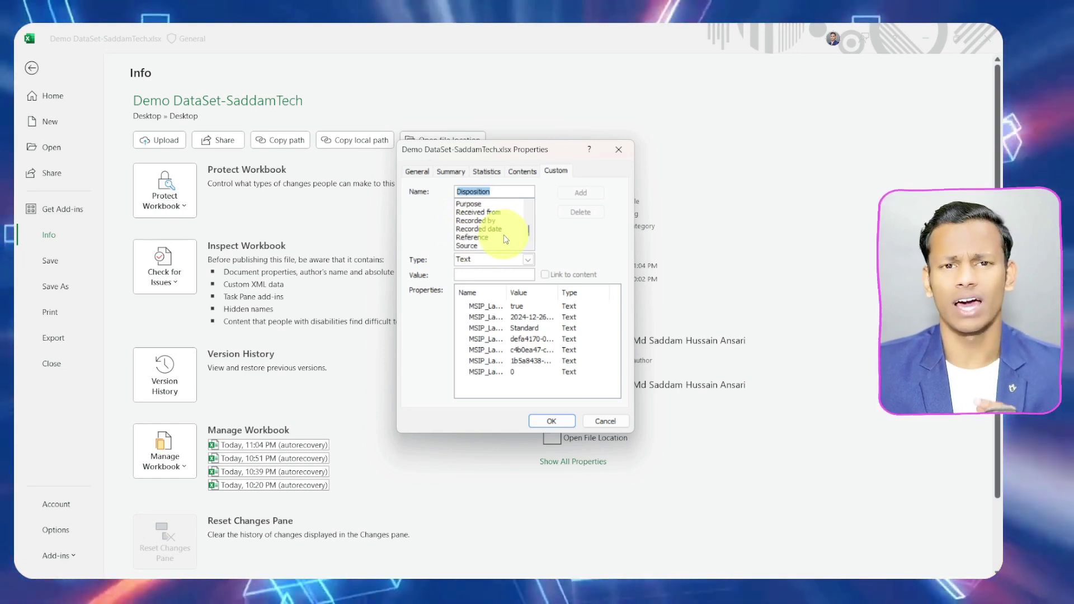
{"action": "scroll", "coordinate": [507, 232], "scroll_direction": "down", "scroll_amount": 1}
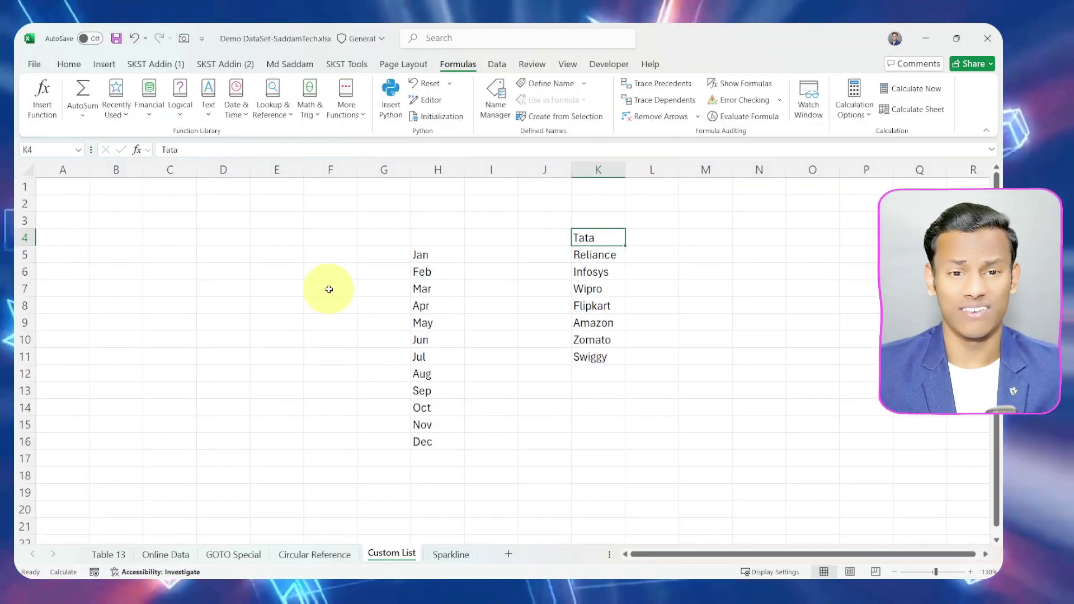
{"action": "left_click", "coordinate": [328, 286]}
{"action": "left_click", "coordinate": [69, 65]}
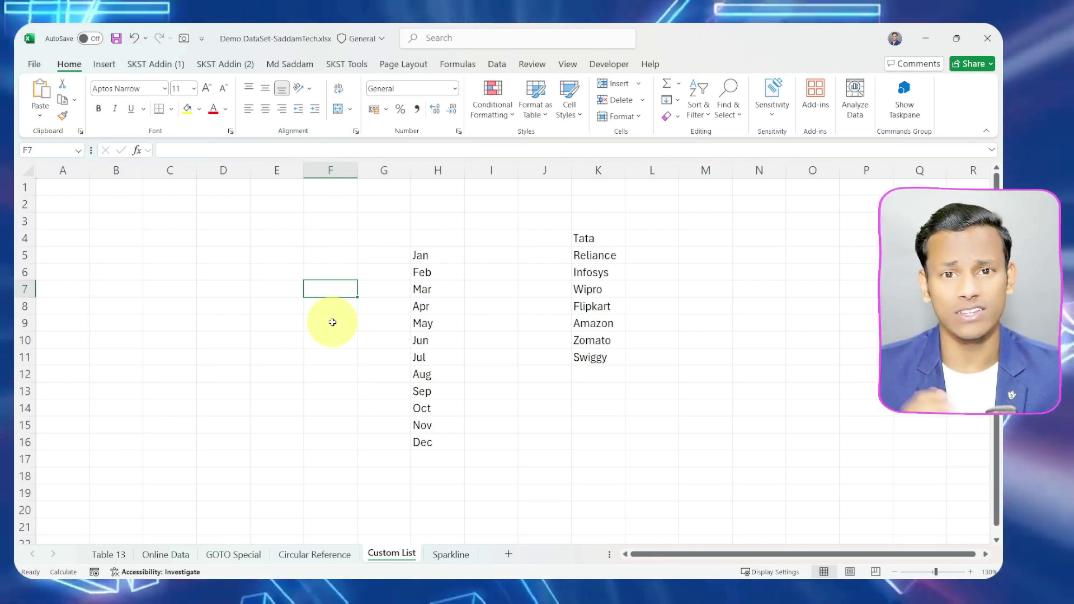
{"action": "left_click", "coordinate": [104, 63]}
{"action": "left_click", "coordinate": [453, 64]}
{"action": "left_click", "coordinate": [533, 65]}
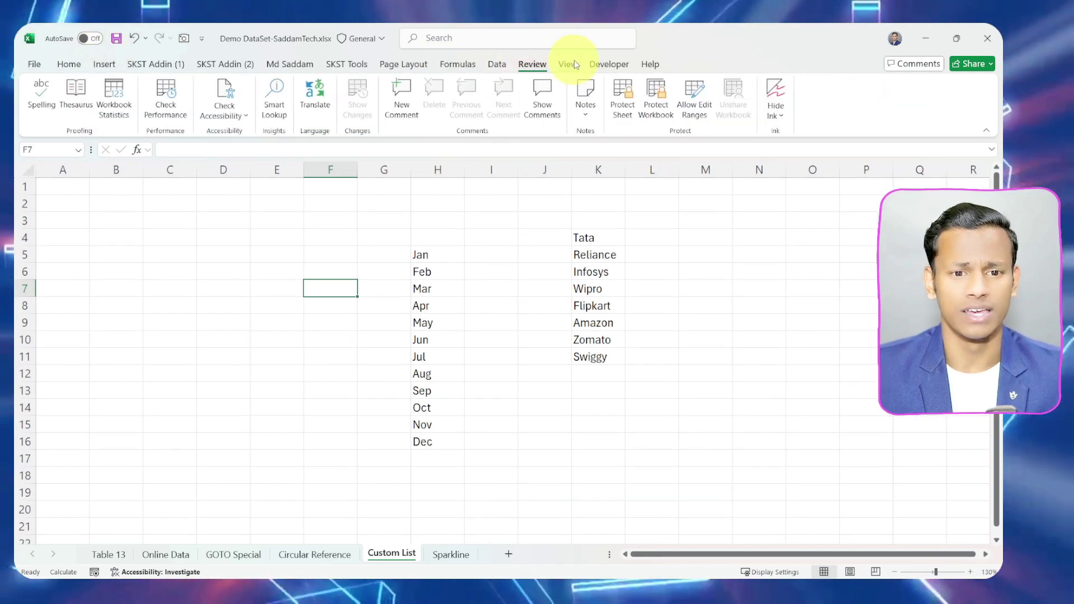
{"action": "left_click", "coordinate": [609, 65]}
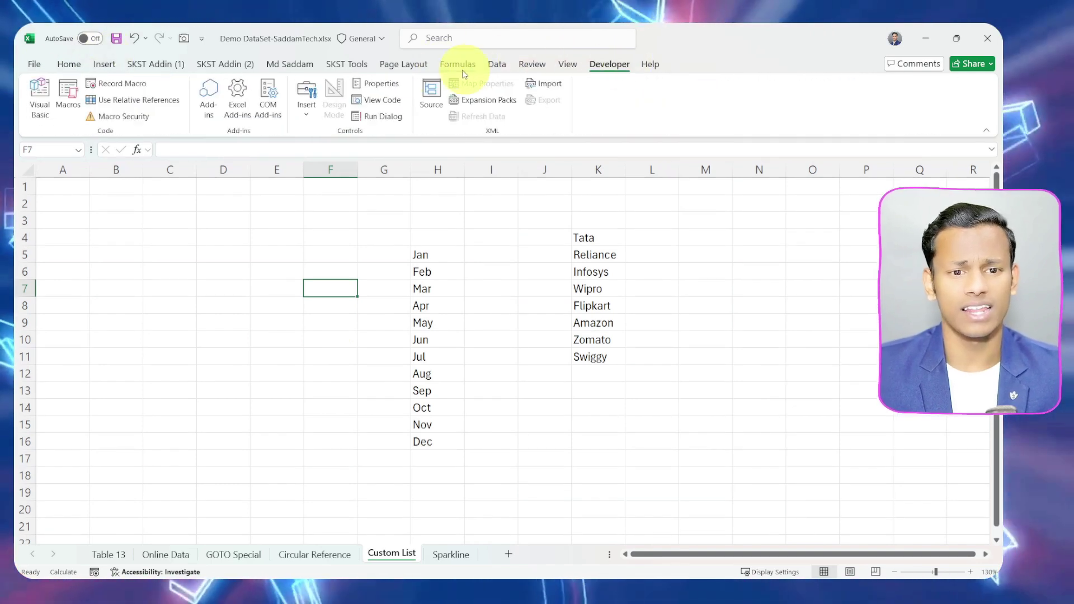
{"action": "left_click", "coordinate": [69, 64]}
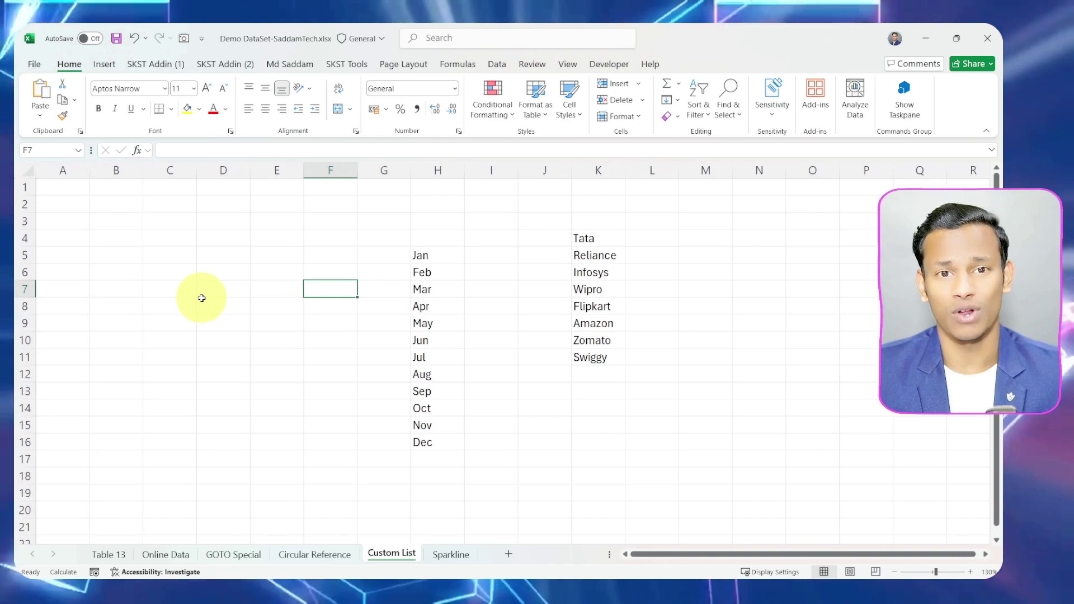
{"action": "left_click", "coordinate": [217, 327]}
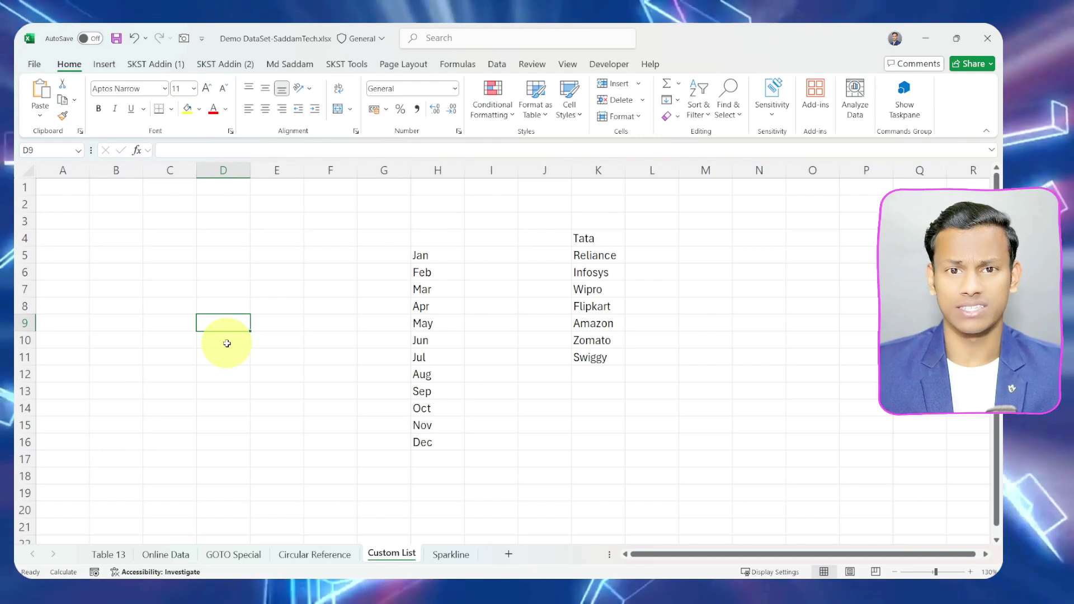
Apply bold formatting to the empty cell D9 using the ribbon's access keys
{"action": "key", "text": "alt"}
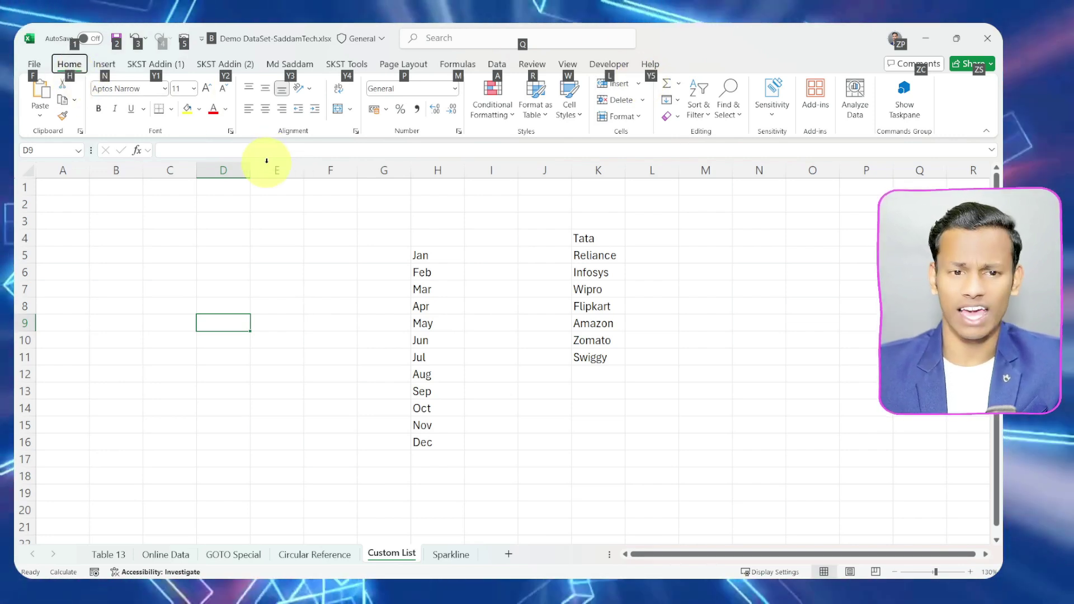
{"action": "key", "text": "h"}
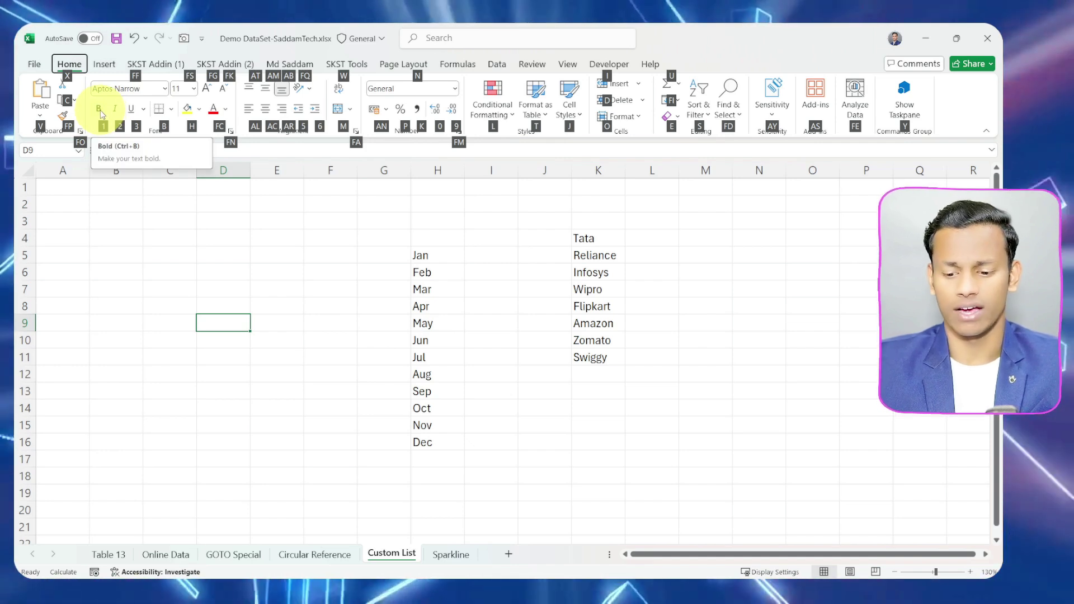
{"action": "key", "text": "1"}
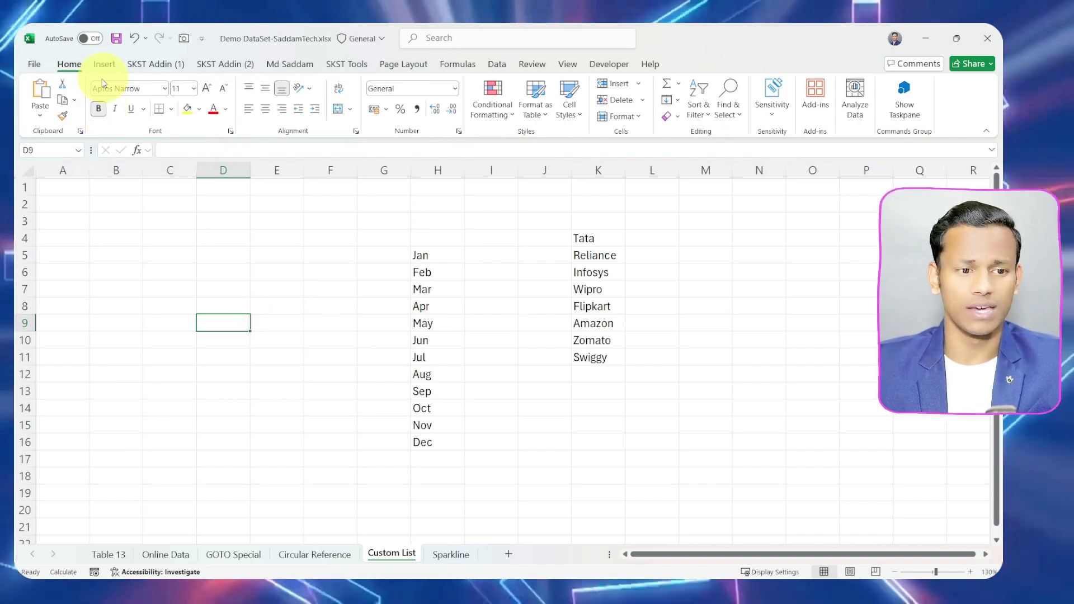
Enter the text fhgf in cell D9 and make it bold
{"action": "type", "text": "fhgf"}
{"action": "left_click", "coordinate": [268, 302]}
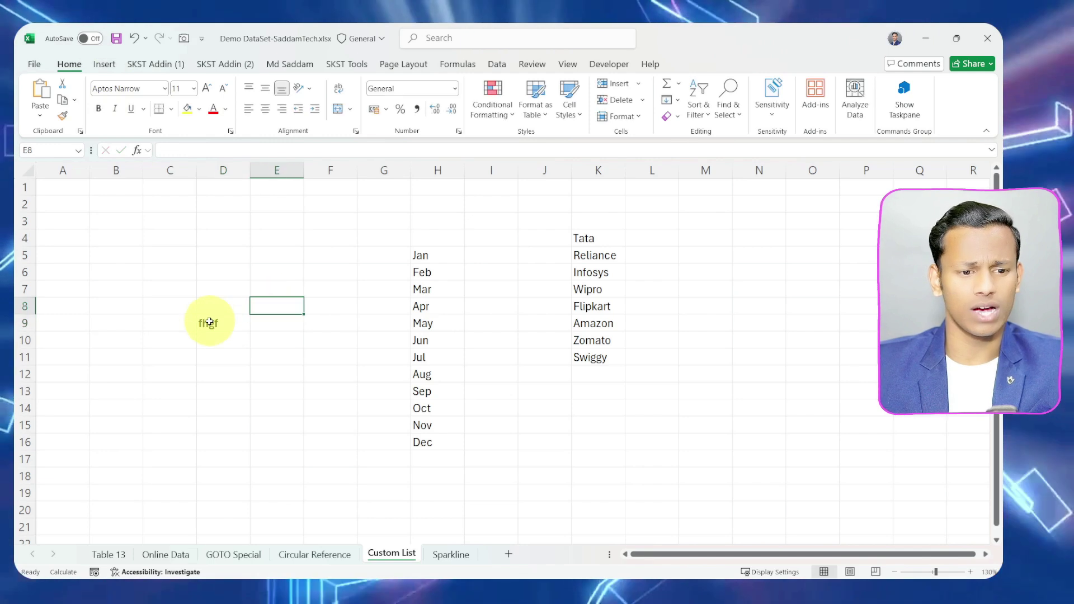
{"action": "left_click", "coordinate": [225, 323]}
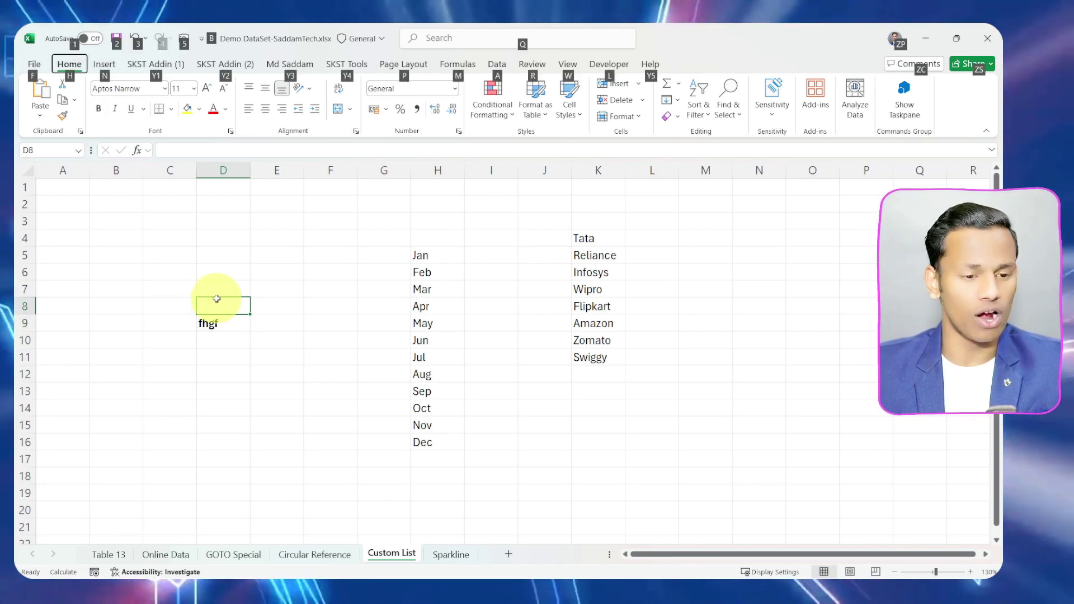
Italicize cell D8 using the ribbon's access keys and enter the text fgjhg in it
{"action": "key", "text": "alt"}
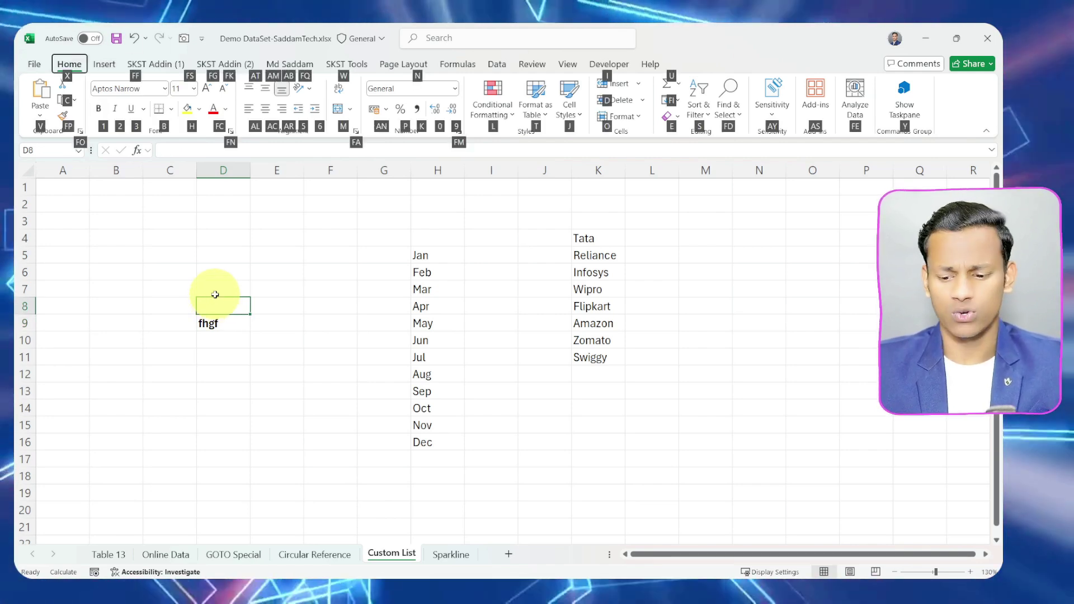
{"action": "type", "text": "2"}
{"action": "type", "text": "fgjhg"}
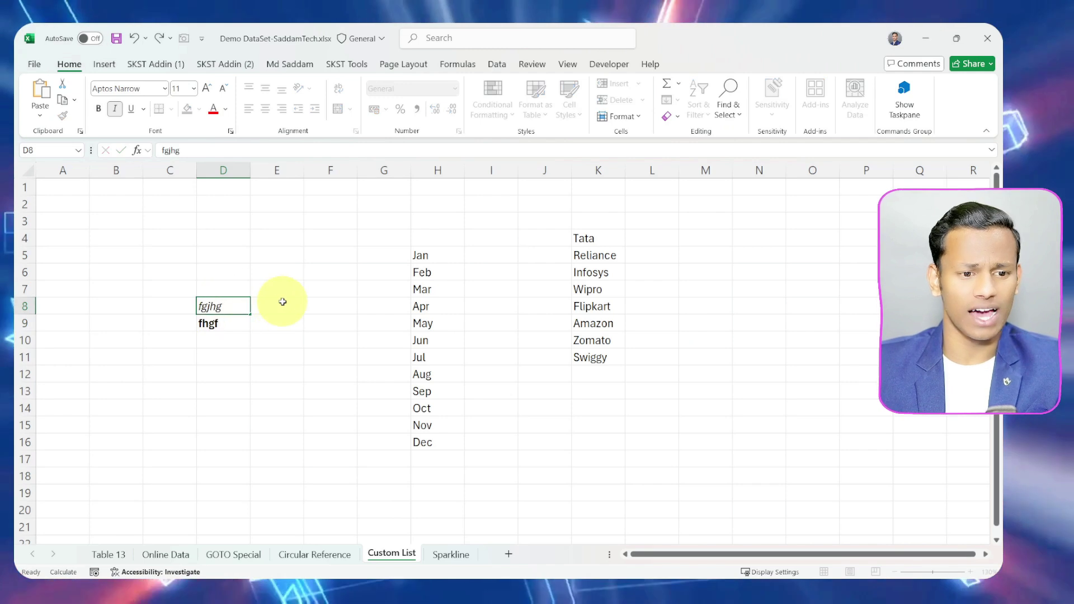
Italicize the month names in H5:H16 using the ribbon's access keys
{"action": "left_click", "coordinate": [456, 257]}
{"action": "key", "text": "ctrl+shift+Down"}
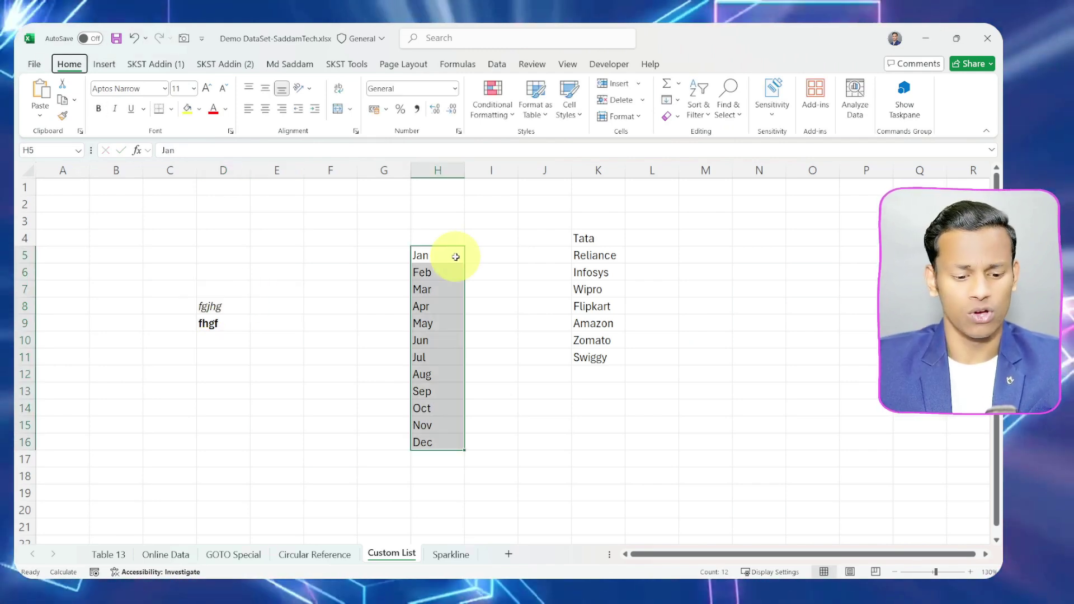
{"action": "key", "text": "alt"}
{"action": "key", "text": "2"}
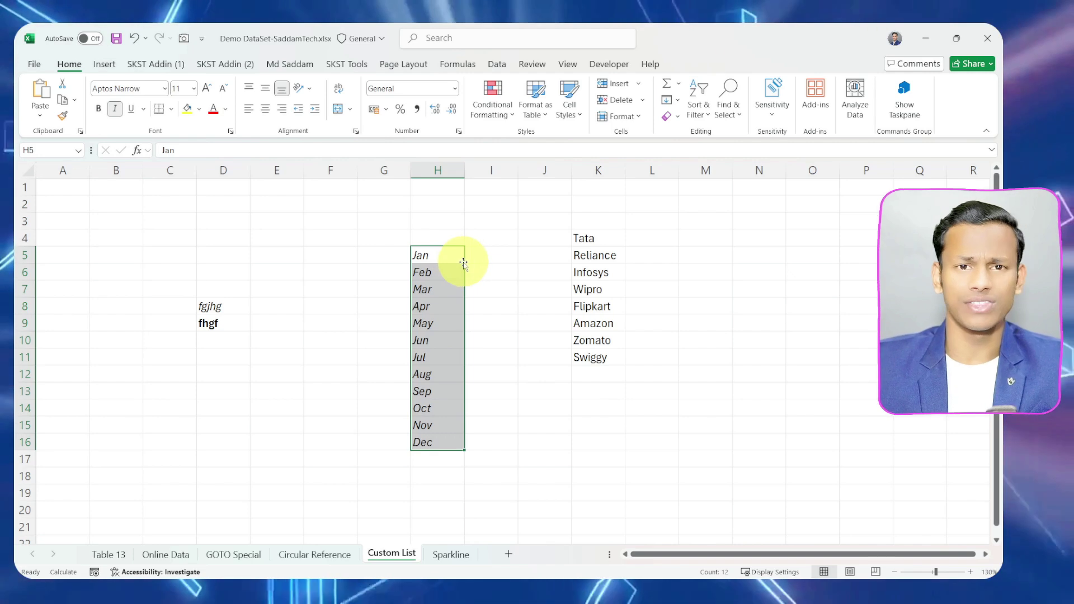
Remove the italic formatting from the month names in H5:H16
{"action": "left_click", "coordinate": [473, 262]}
{"action": "left_click_drag", "start_coordinate": [426, 256], "coordinate": [428, 442]}
{"action": "key", "text": "ctrl+i"}
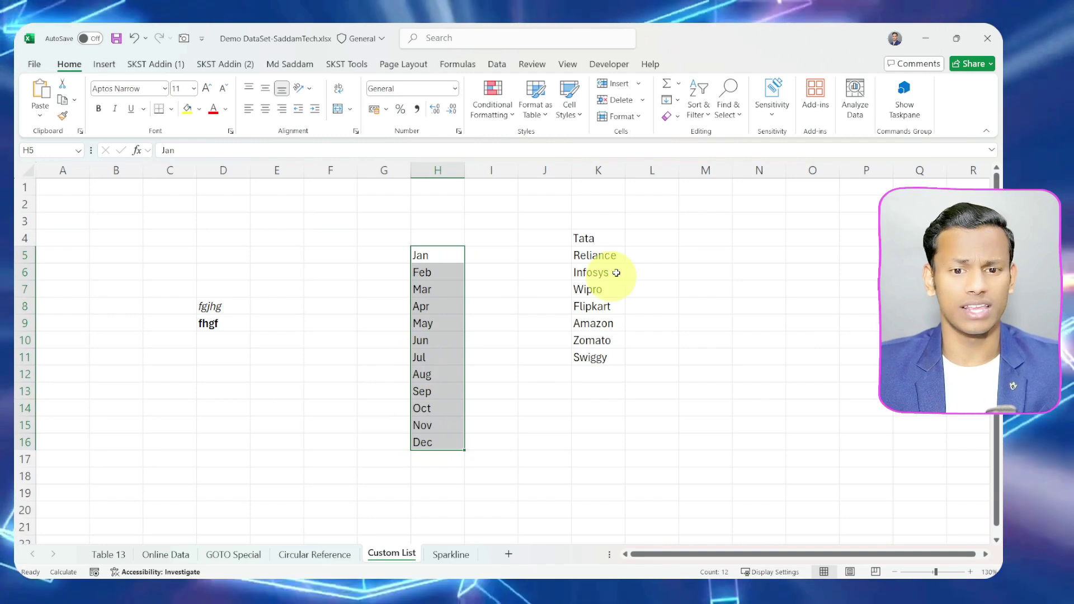
{"action": "left_click", "coordinate": [699, 111]}
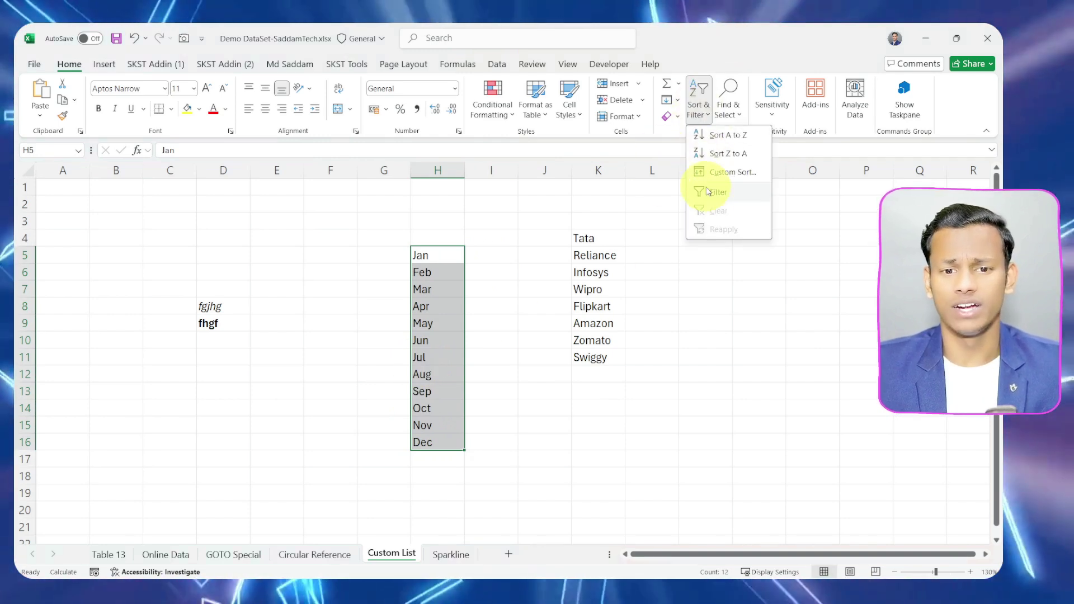
{"action": "left_click", "coordinate": [728, 109]}
{"action": "left_click", "coordinate": [768, 112]}
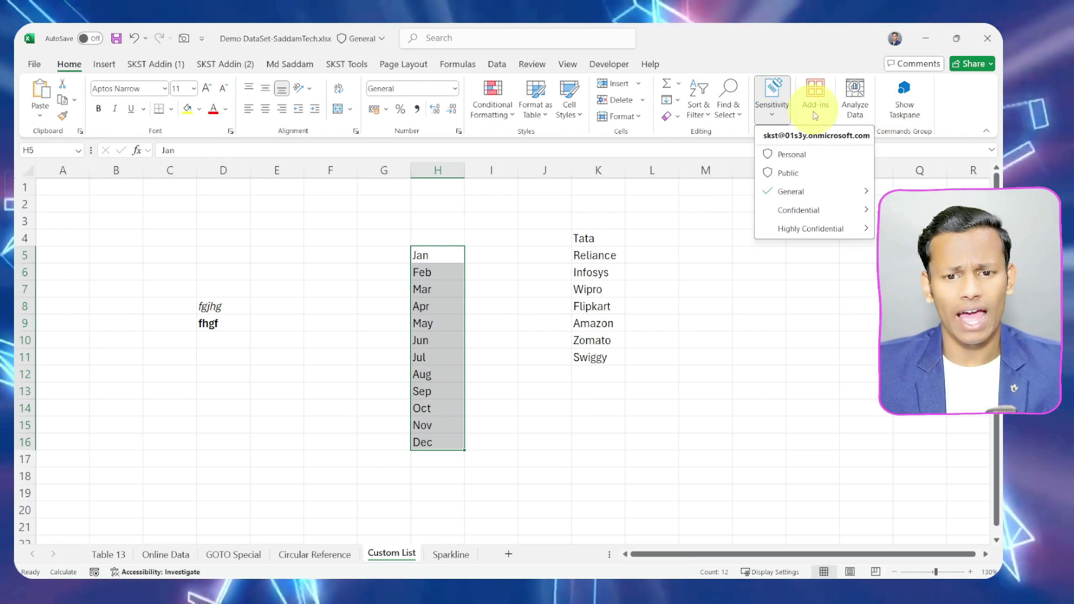
{"action": "left_click", "coordinate": [120, 66]}
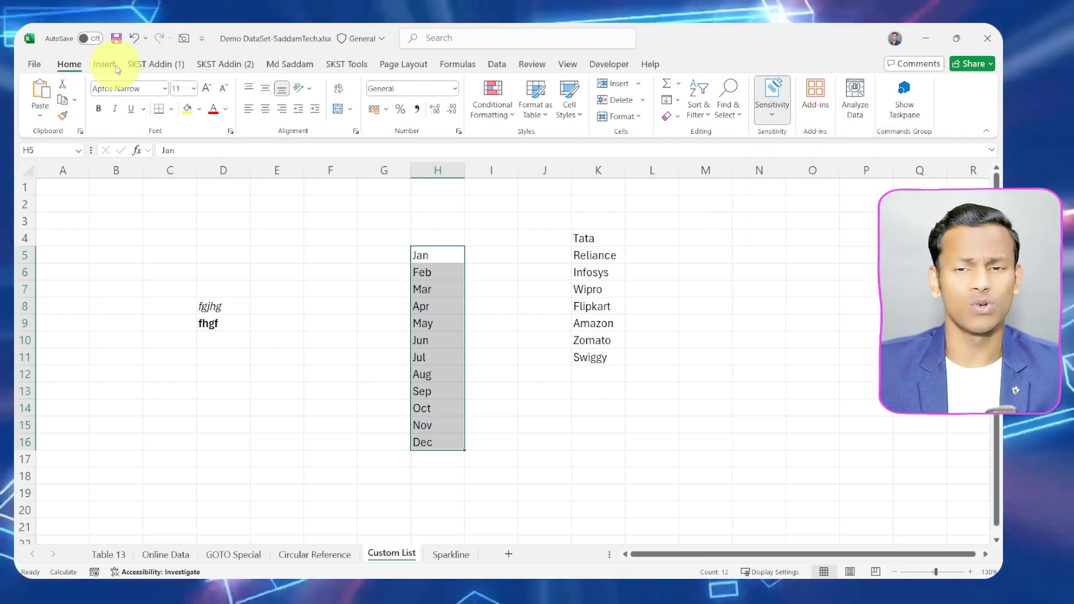
{"action": "left_click", "coordinate": [105, 65]}
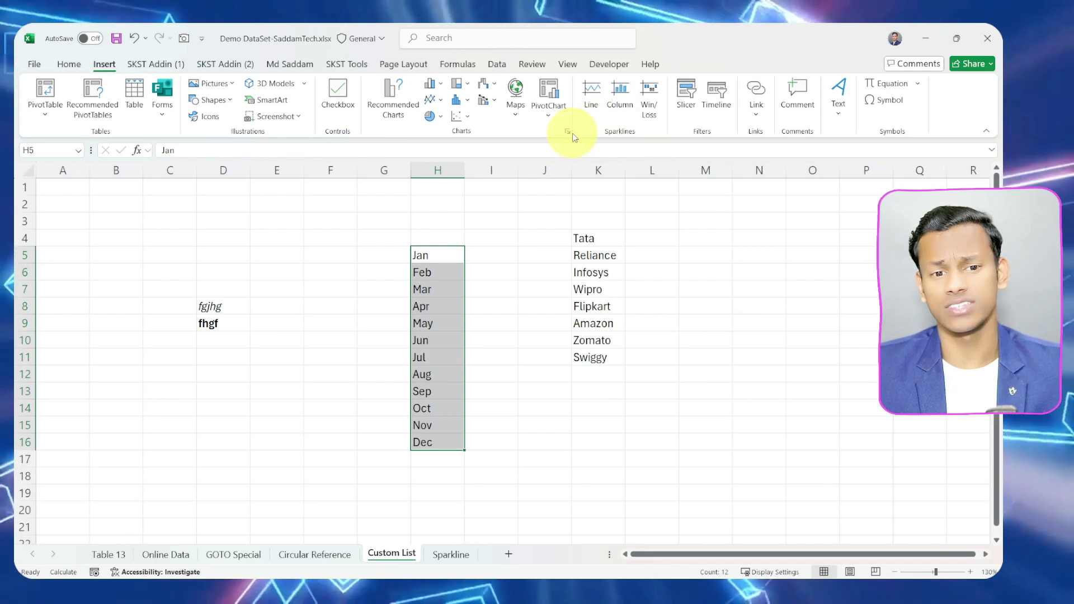
{"action": "left_click", "coordinate": [389, 305]}
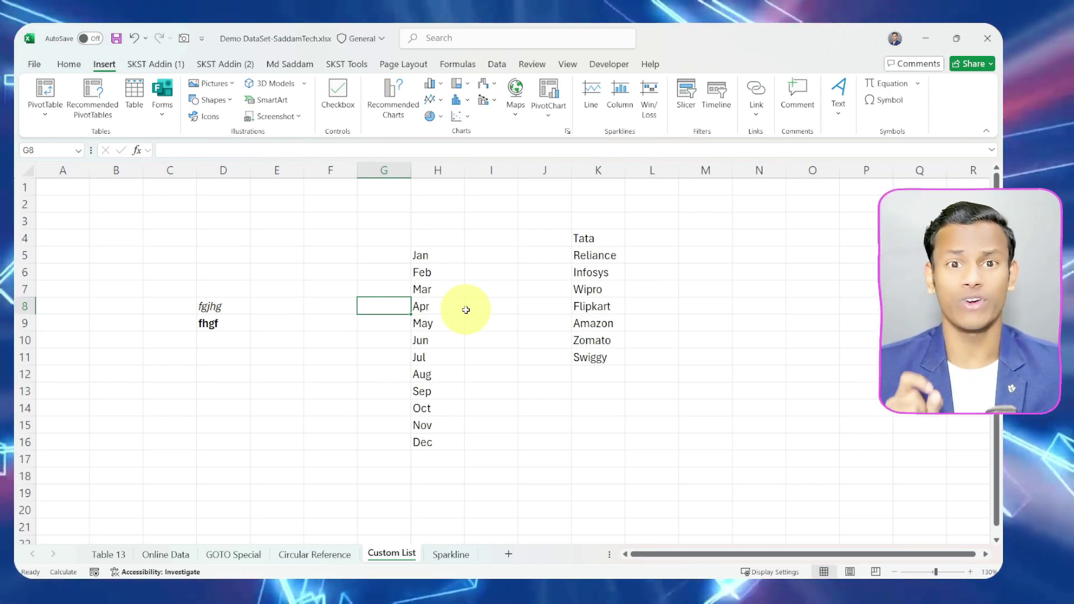
On the Sparkline sheet, insert a stacked area chart of A1:M9 with Quick Analysis and place it below the data, starting around column E
{"action": "left_click", "coordinate": [451, 554]}
{"action": "left_click_drag", "start_coordinate": [64, 188], "coordinate": [670, 311]}
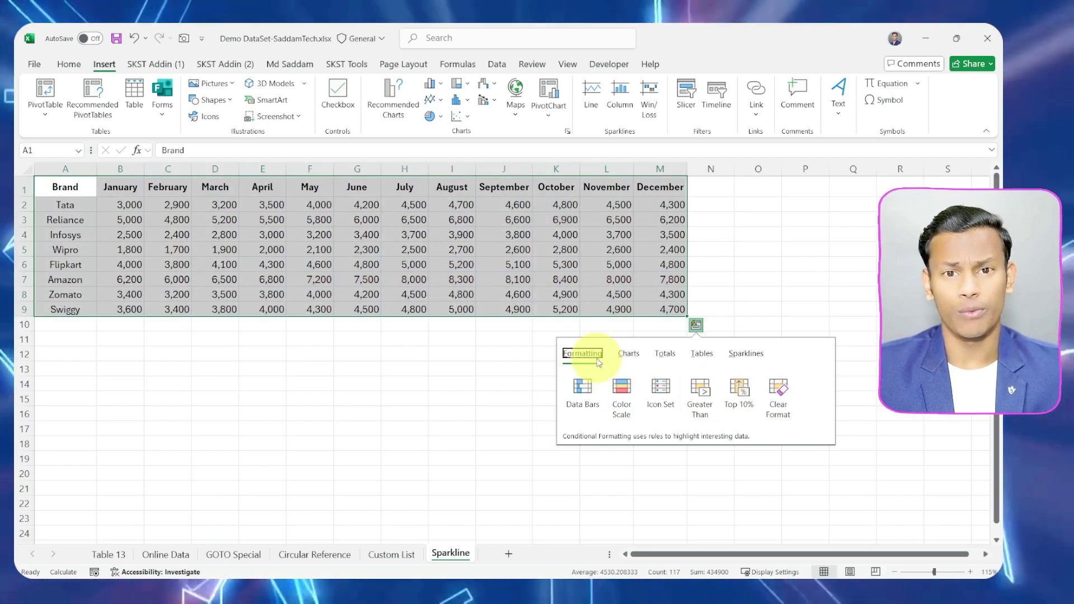
{"action": "left_click", "coordinate": [635, 356]}
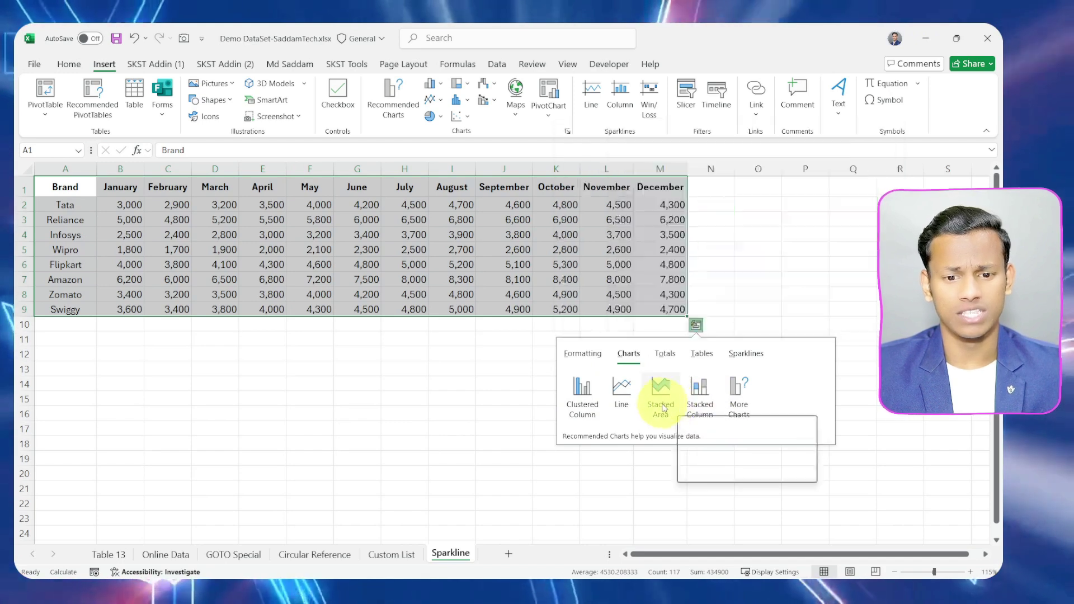
{"action": "left_click", "coordinate": [661, 400]}
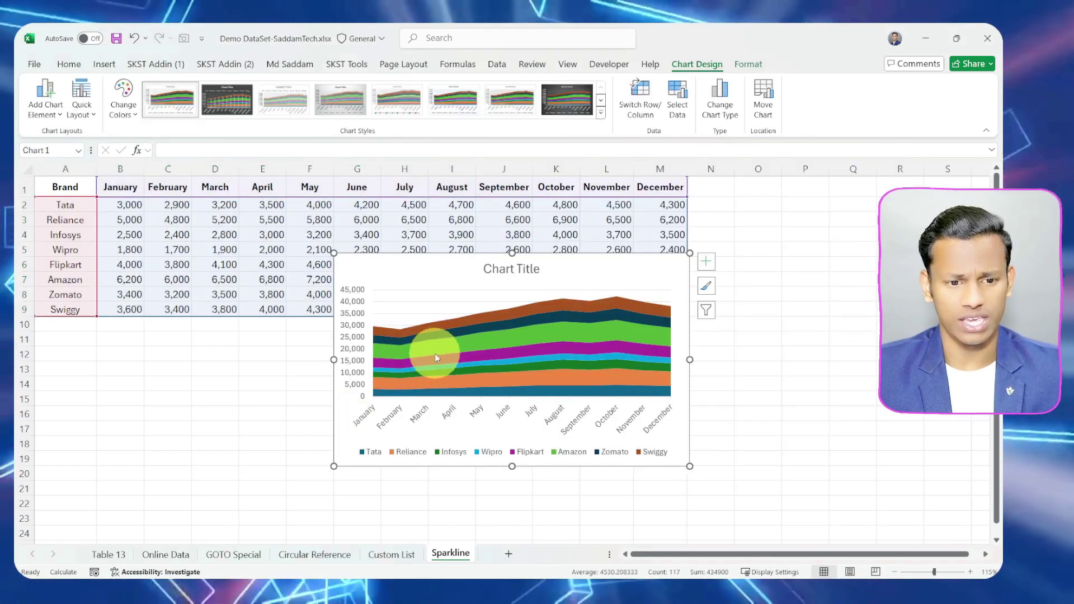
{"action": "left_click_drag", "start_coordinate": [435, 279], "coordinate": [376, 339]}
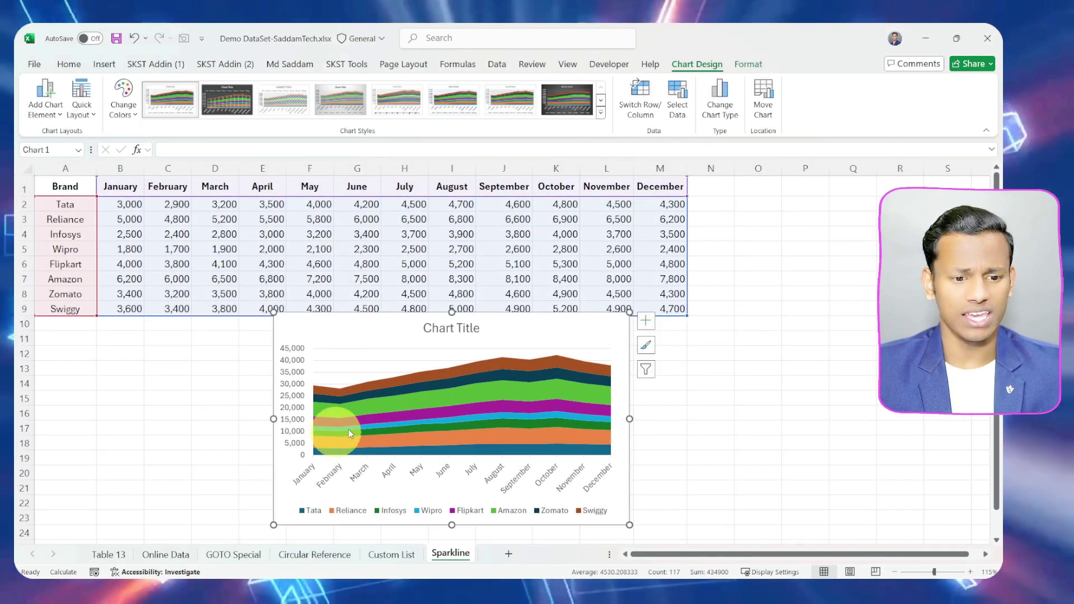
{"action": "left_click", "coordinate": [756, 413]}
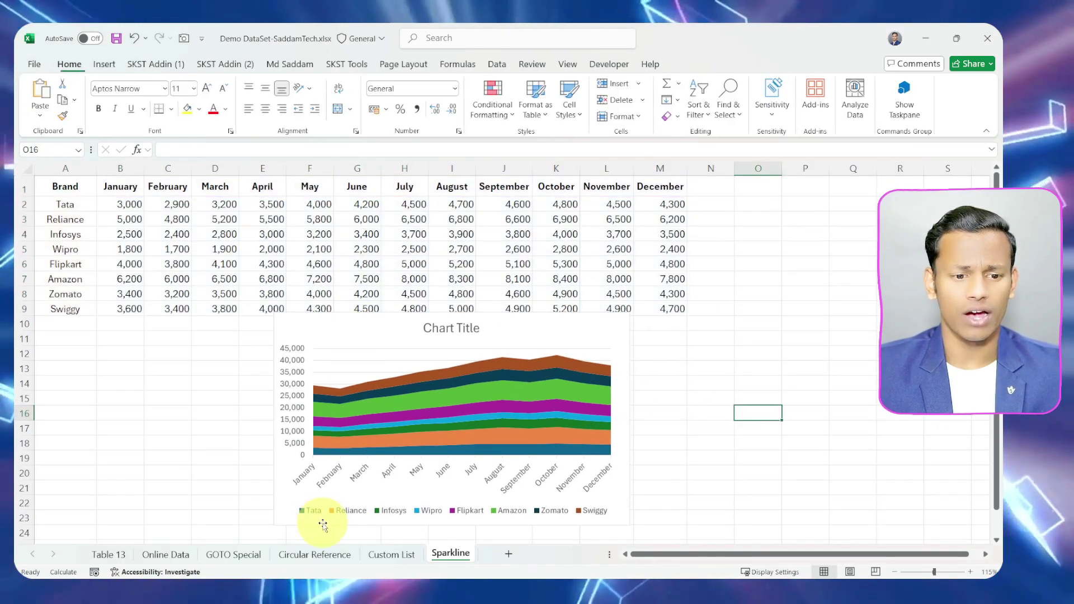
Examine the individual brand series in the stacked area chart, including Flipkart, Wipro, Swiggy, Reliance, Tata and Amazon
{"action": "left_click", "coordinate": [327, 431]}
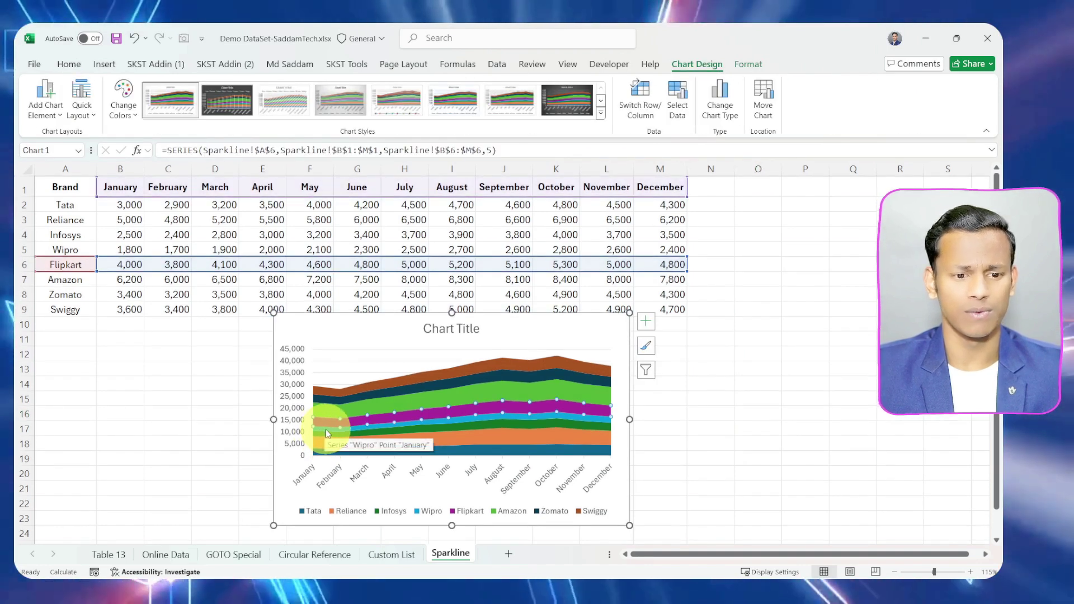
{"action": "left_click", "coordinate": [324, 432]}
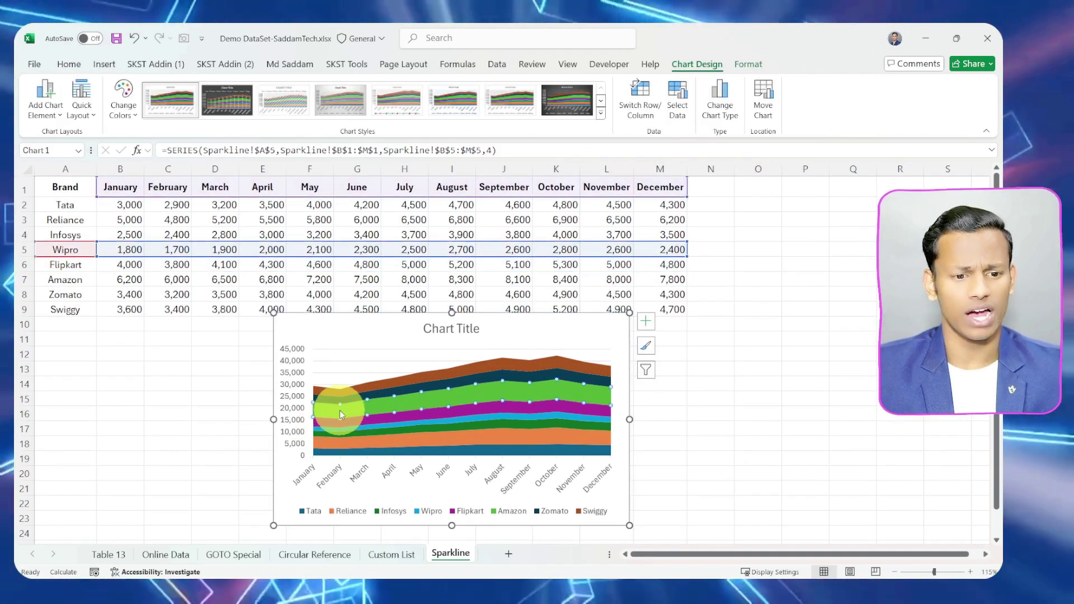
{"action": "left_click", "coordinate": [341, 407]}
{"action": "left_click", "coordinate": [345, 392]}
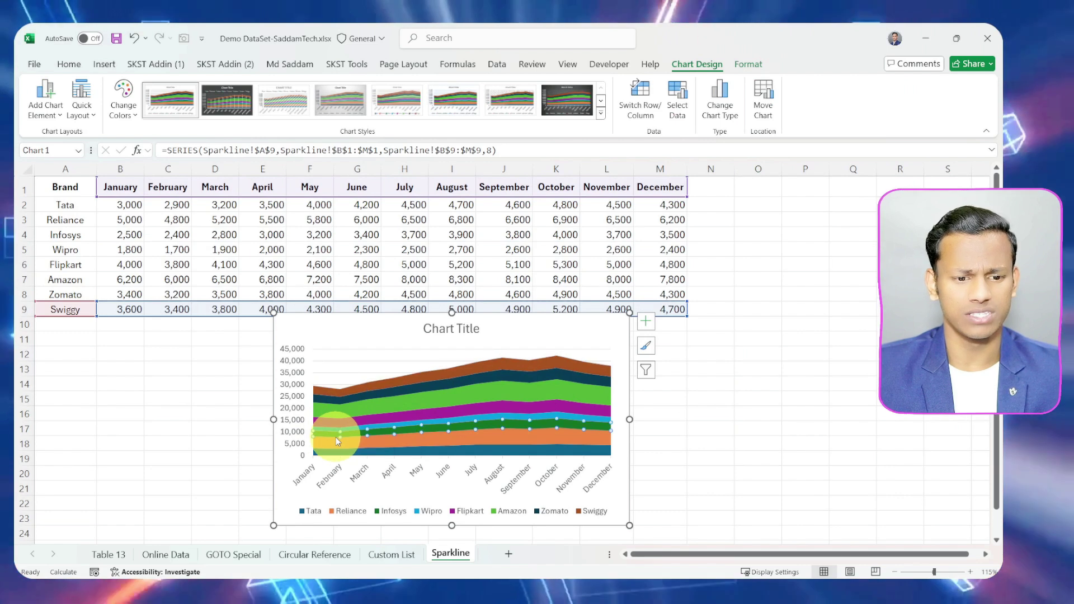
{"action": "left_click", "coordinate": [336, 434]}
{"action": "left_click", "coordinate": [333, 442]}
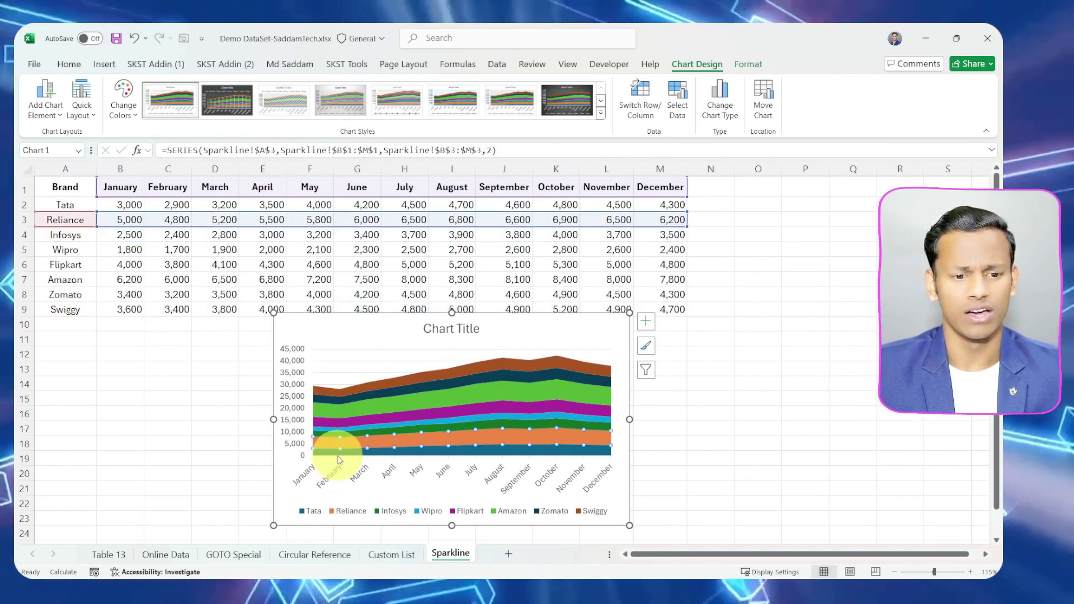
{"action": "left_click", "coordinate": [347, 453]}
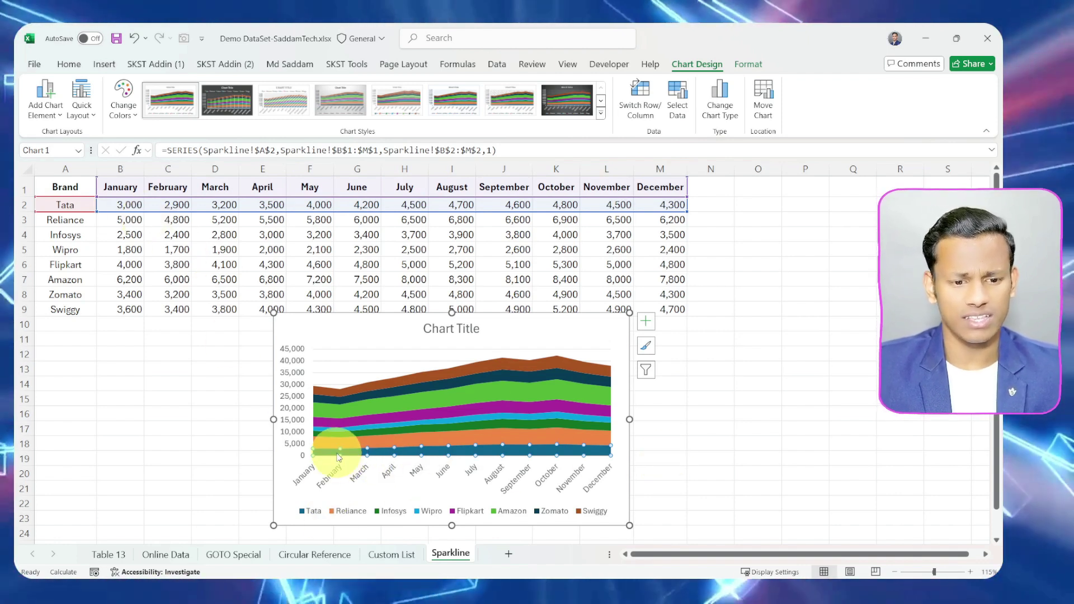
{"action": "left_click", "coordinate": [494, 388]}
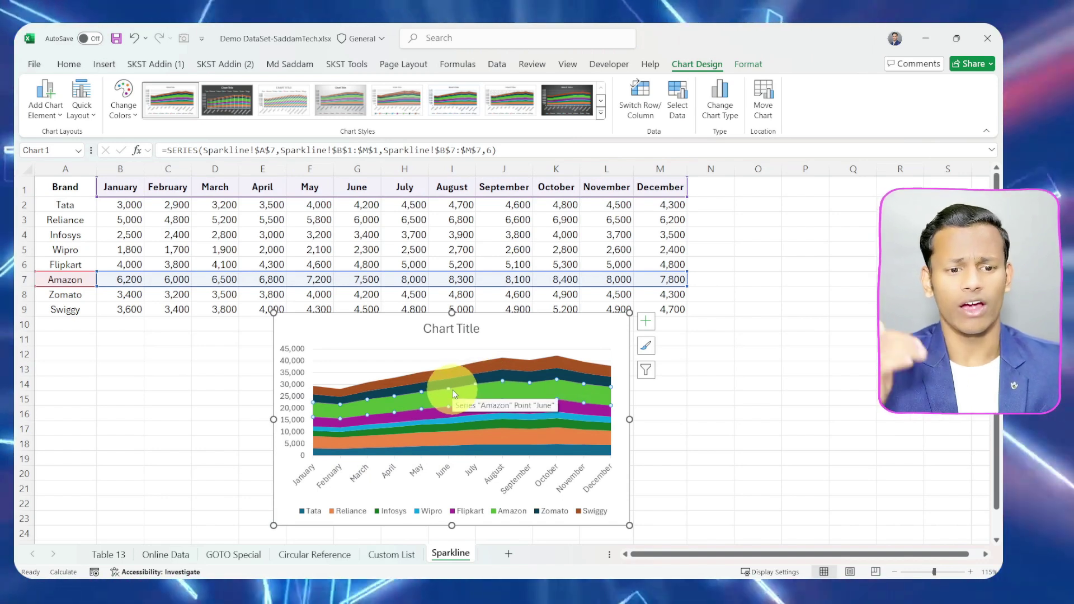
{"action": "left_click", "coordinate": [651, 412]}
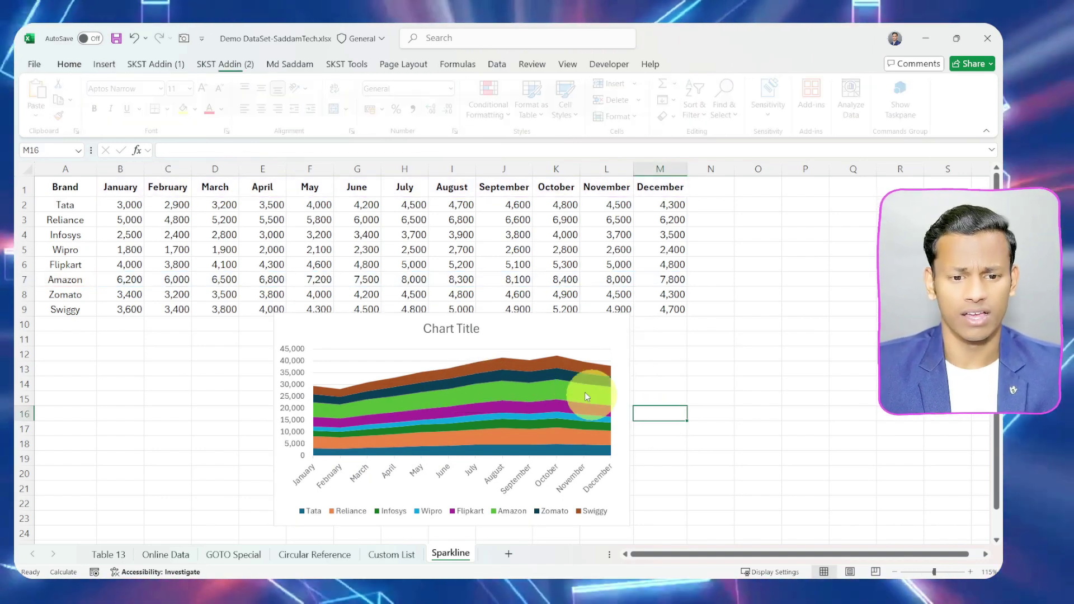
Look at the Quick Analysis options for A1:M9 and the available column and bar chart types
{"action": "left_click", "coordinate": [564, 339]}
{"action": "left_click", "coordinate": [544, 224]}
{"action": "left_click_drag", "start_coordinate": [81, 190], "coordinate": [709, 304]}
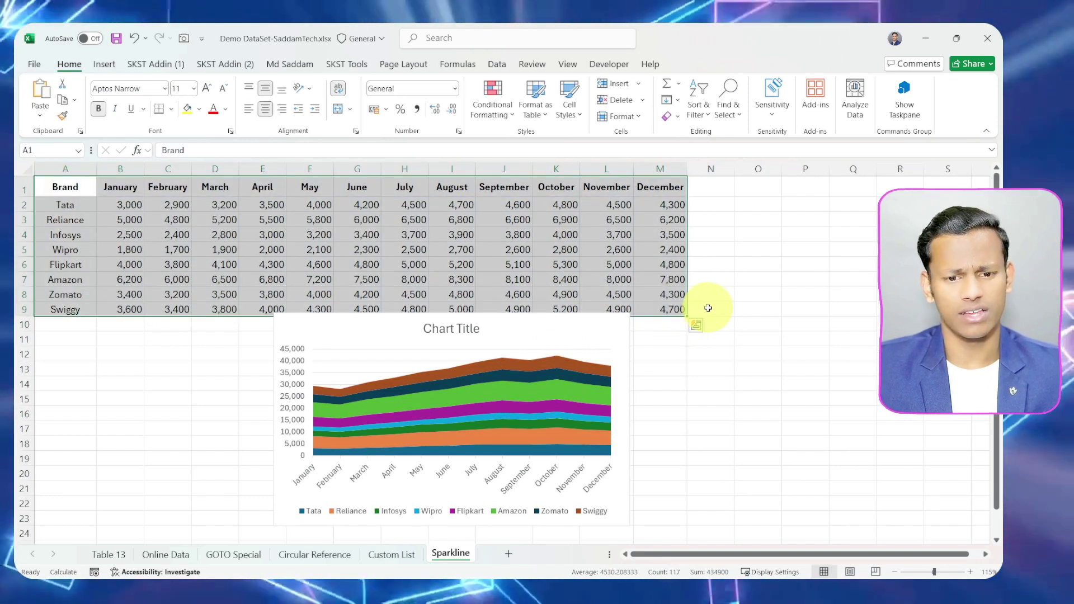
{"action": "key", "text": "ctrl+q"}
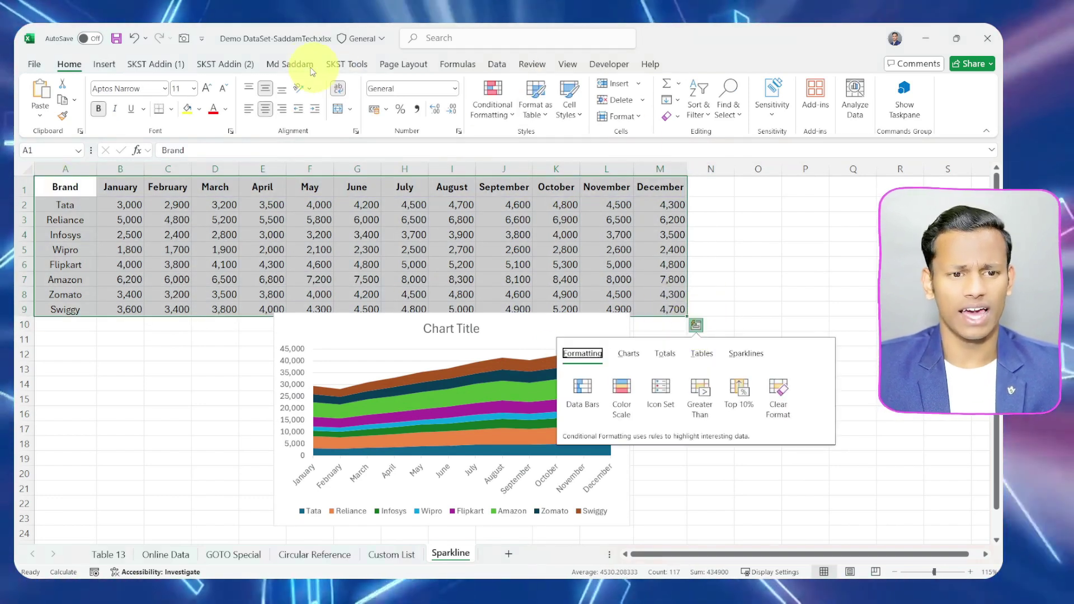
{"action": "left_click", "coordinate": [104, 65]}
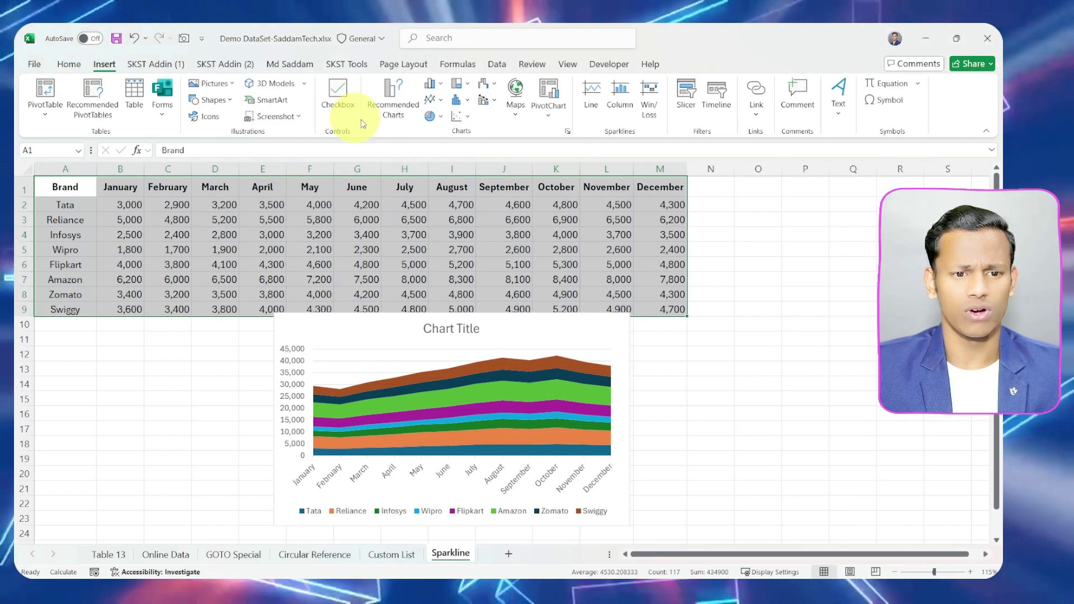
{"action": "left_click", "coordinate": [432, 84]}
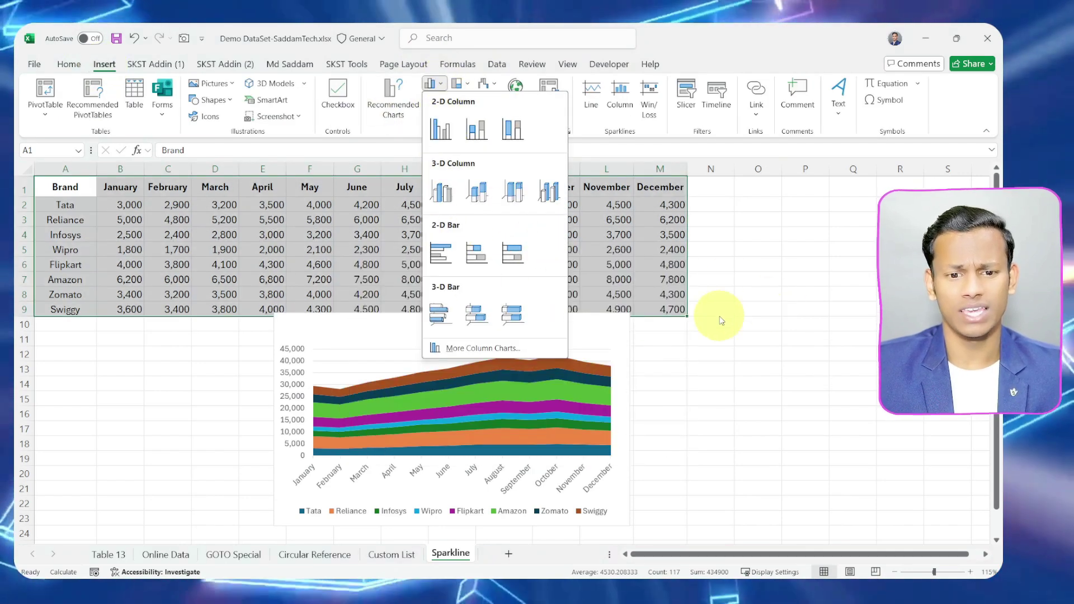
{"action": "left_click", "coordinate": [633, 288]}
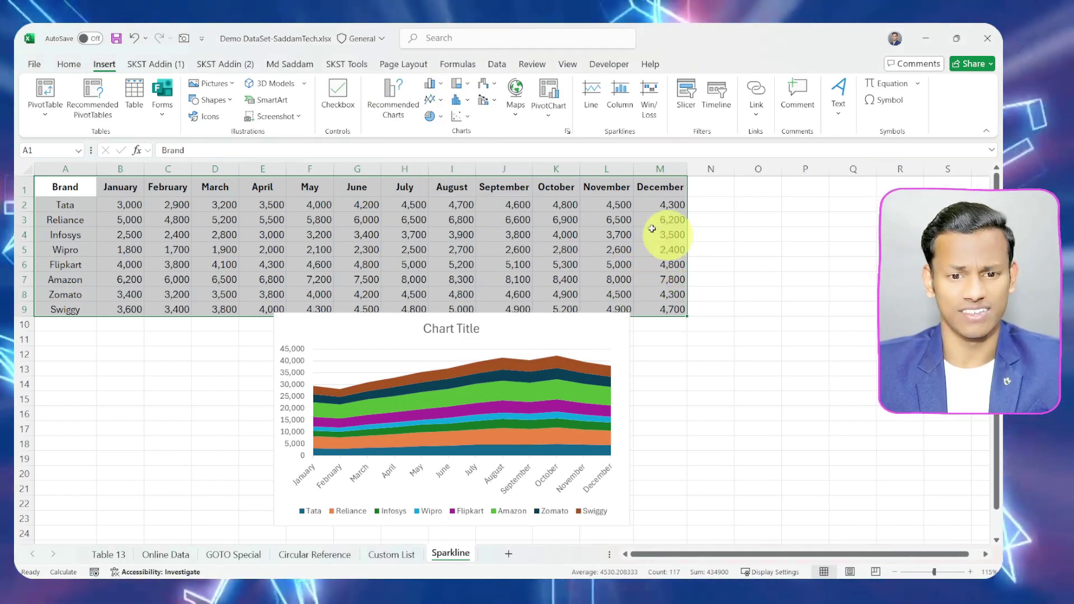
Insert a stacked column chart of A1:M9 with Quick Analysis and place it over about columns L to S
{"action": "left_click", "coordinate": [210, 265]}
{"action": "left_click_drag", "start_coordinate": [62, 187], "coordinate": [672, 309]}
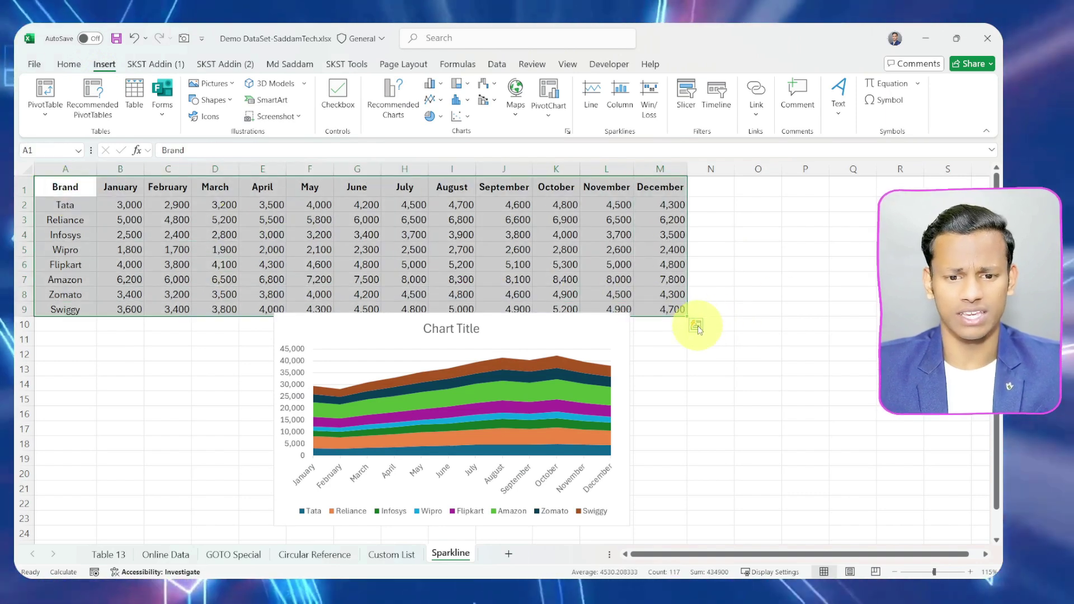
{"action": "left_click", "coordinate": [696, 325]}
{"action": "left_click", "coordinate": [629, 358]}
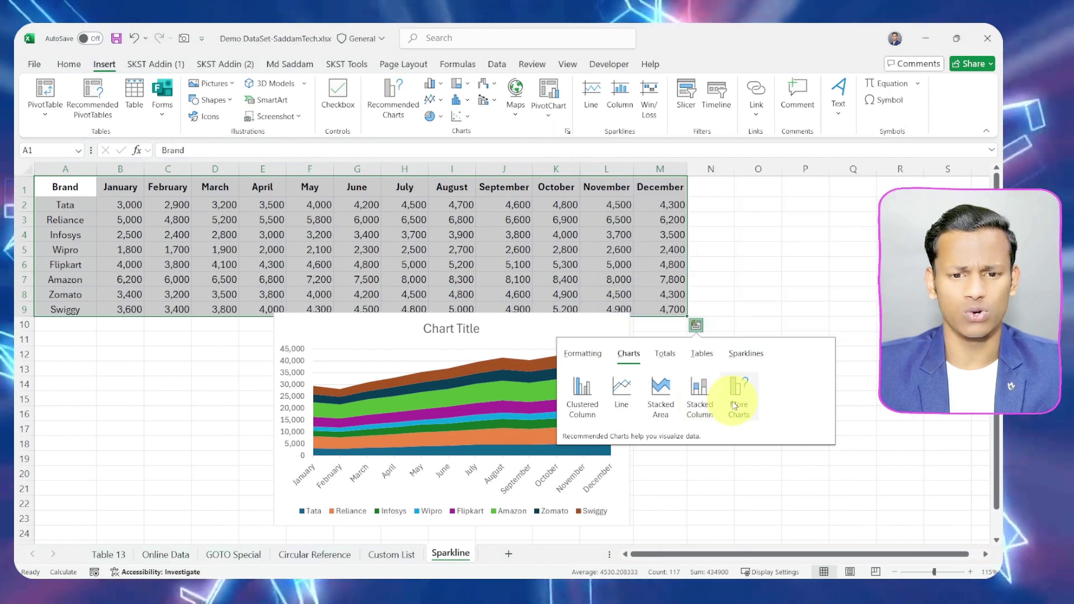
{"action": "left_click", "coordinate": [692, 404]}
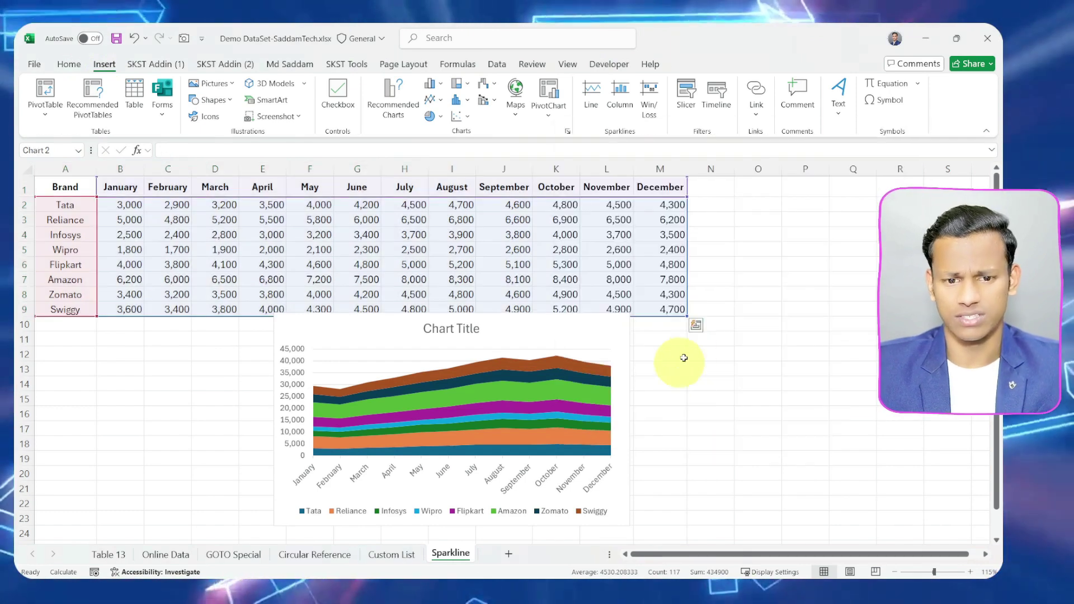
{"action": "left_click_drag", "start_coordinate": [546, 268], "coordinate": [818, 297]}
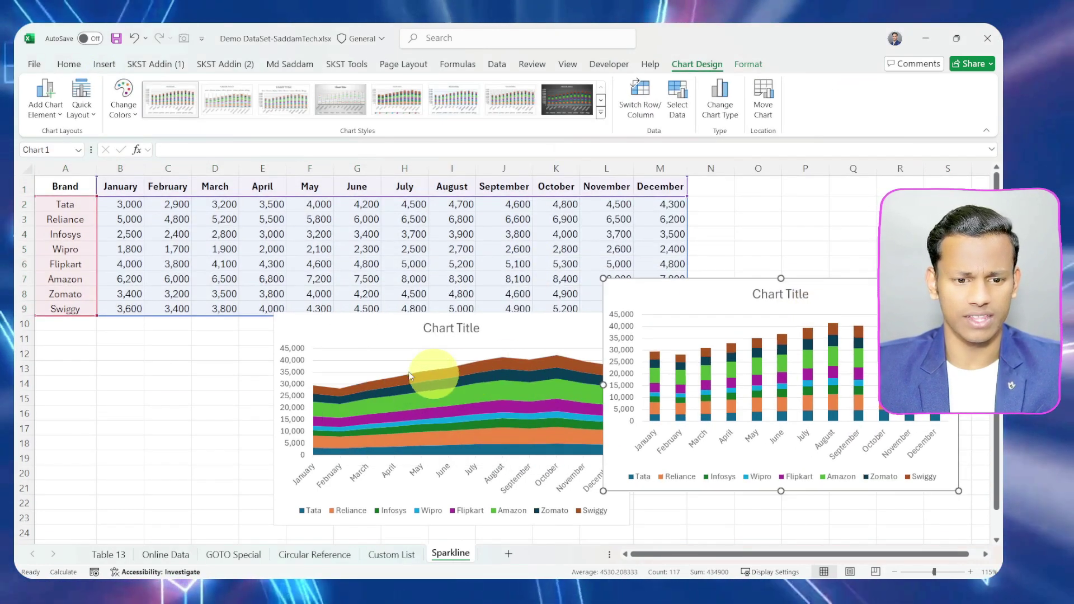
Move the stacked area chart to about columns A to H so it is clear of the column chart, and select the column chart
{"action": "left_click", "coordinate": [360, 336]}
{"action": "left_click_drag", "start_coordinate": [360, 336], "coordinate": [158, 319]}
{"action": "left_click", "coordinate": [479, 367]}
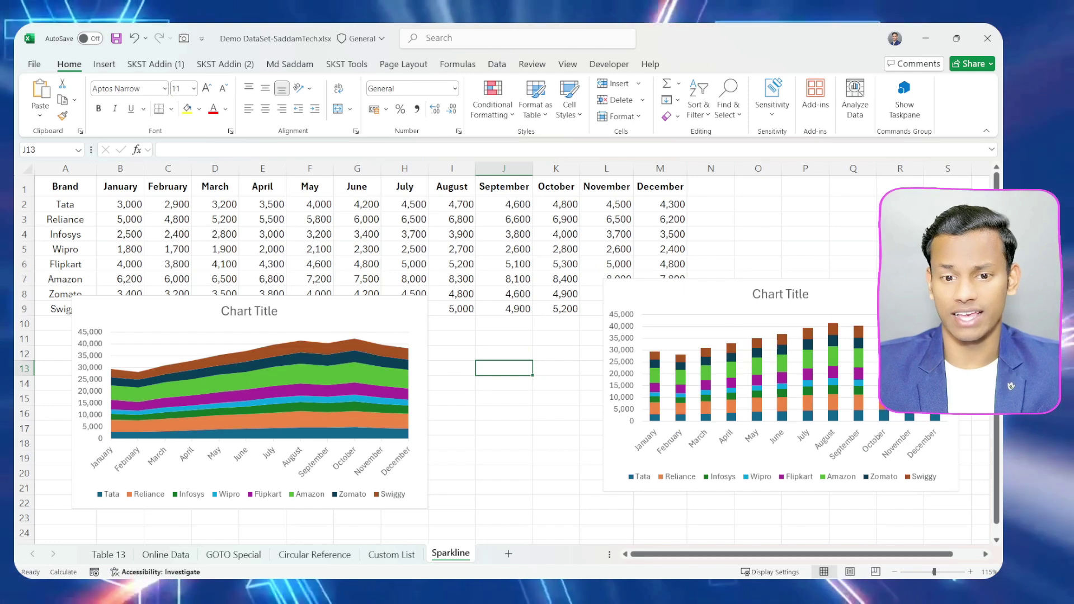
{"action": "left_click", "coordinate": [840, 292]}
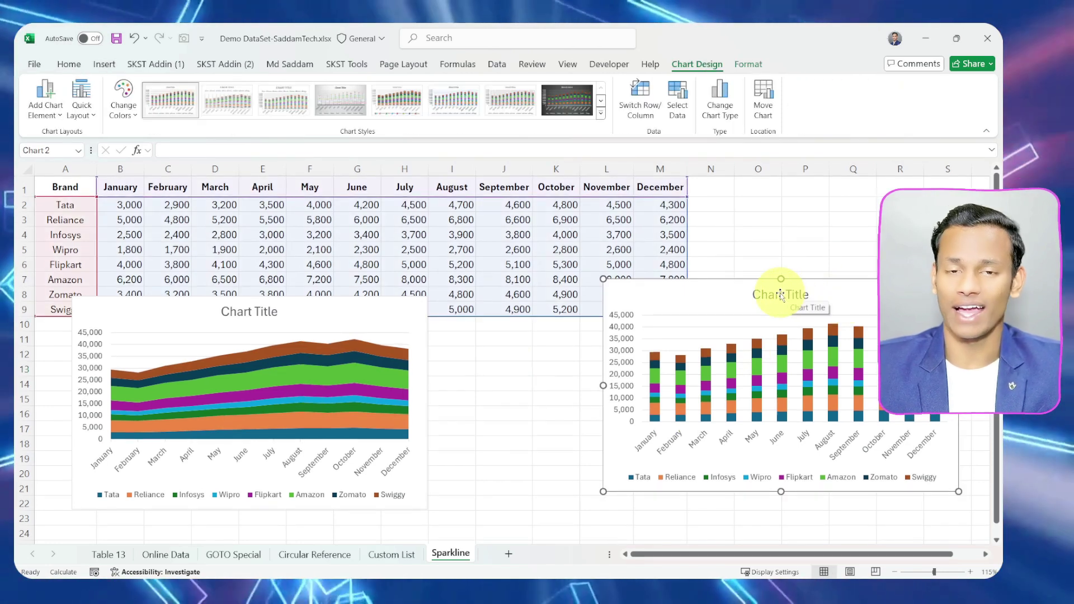
Select the stacked column chart's title, and move the chart to about columns H to N
{"action": "left_click", "coordinate": [781, 295]}
{"action": "triple_click", "coordinate": [780, 295]}
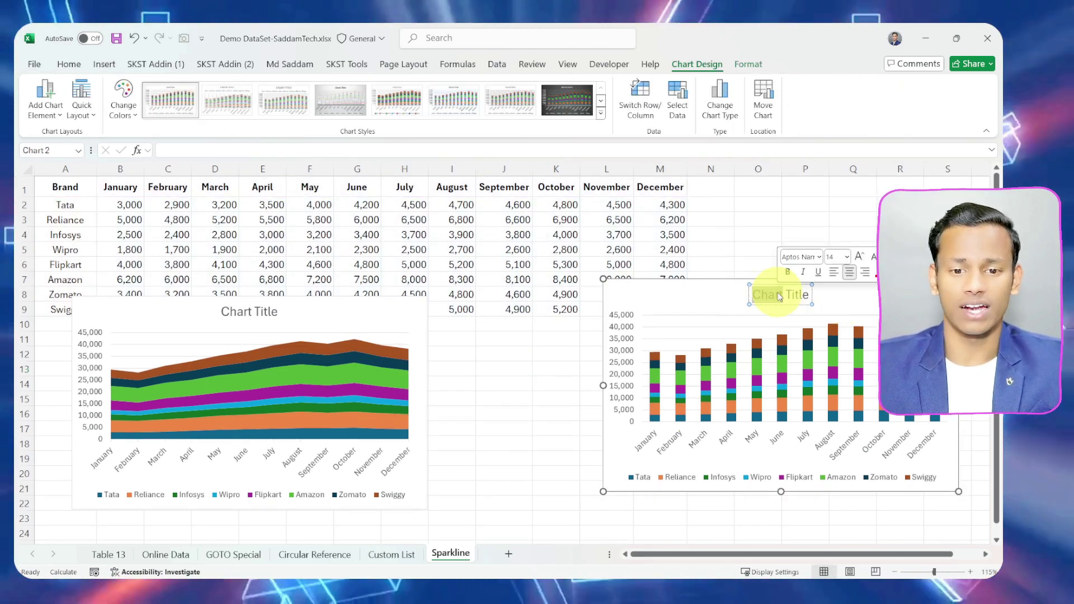
{"action": "left_click", "coordinate": [749, 232]}
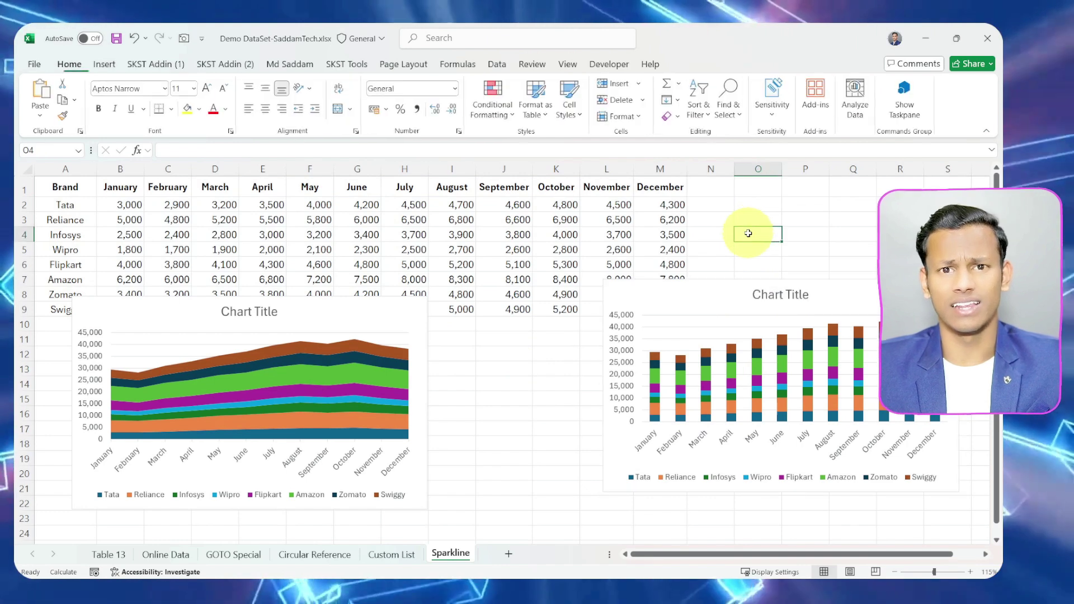
{"action": "left_click_drag", "start_coordinate": [684, 289], "coordinate": [452, 295]}
{"action": "left_click", "coordinate": [833, 338]}
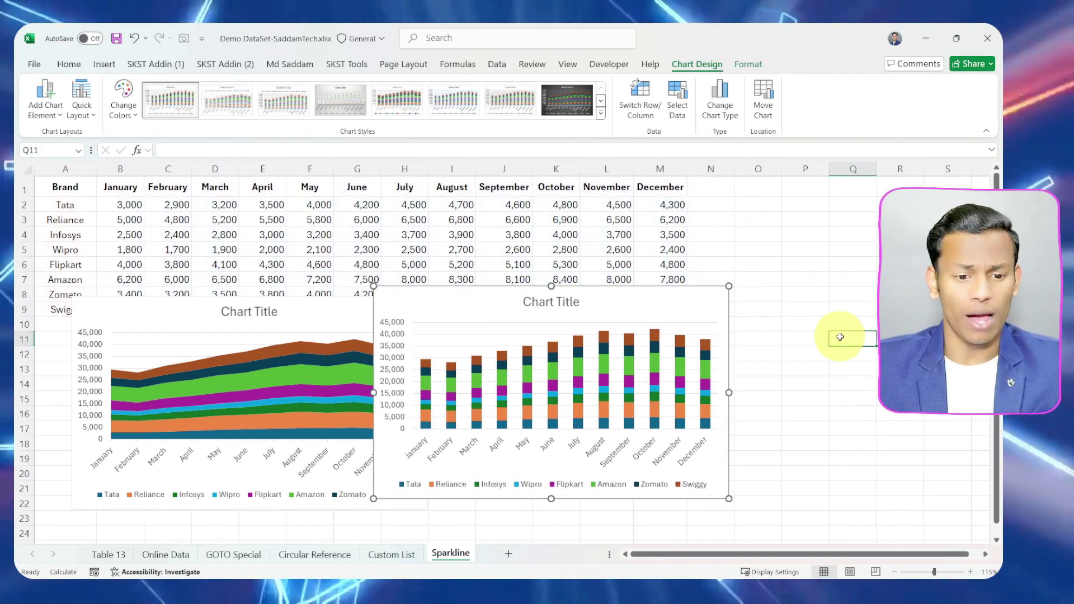
Delete the stacked column chart and the stacked area chart from the sheet
{"action": "left_click", "coordinate": [454, 299]}
{"action": "key", "text": "Delete"}
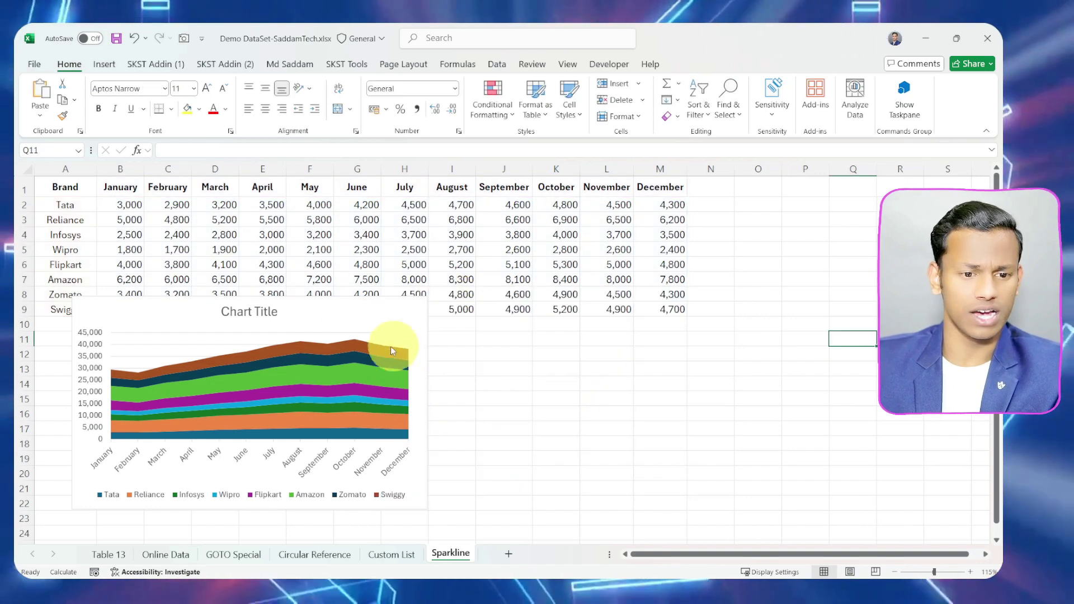
{"action": "left_click", "coordinate": [347, 300]}
{"action": "key", "text": "Delete"}
{"action": "left_click", "coordinate": [566, 392]}
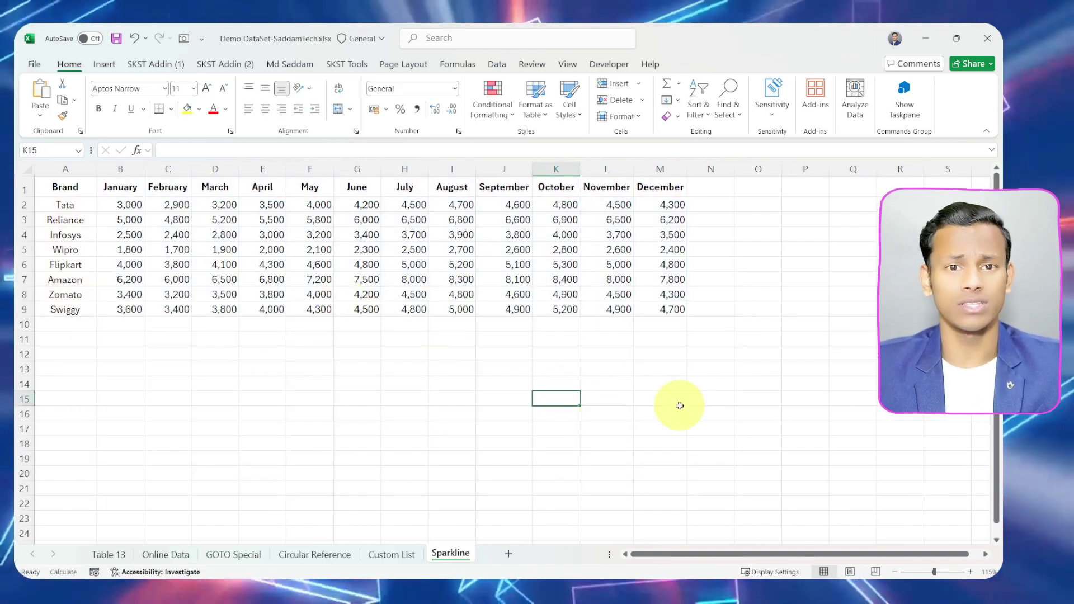
Look over the Tata and Reliance rows across all months and the empty cells N2 and N3 beside them
{"action": "left_click_drag", "start_coordinate": [43, 198], "coordinate": [633, 198]}
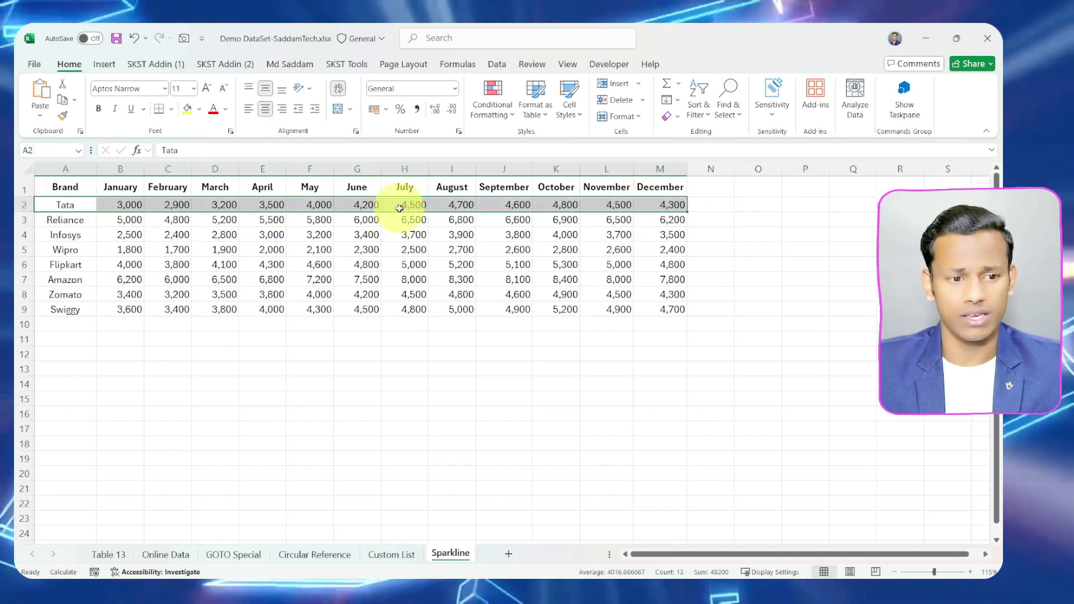
{"action": "left_click", "coordinate": [78, 205]}
{"action": "left_click", "coordinate": [703, 208]}
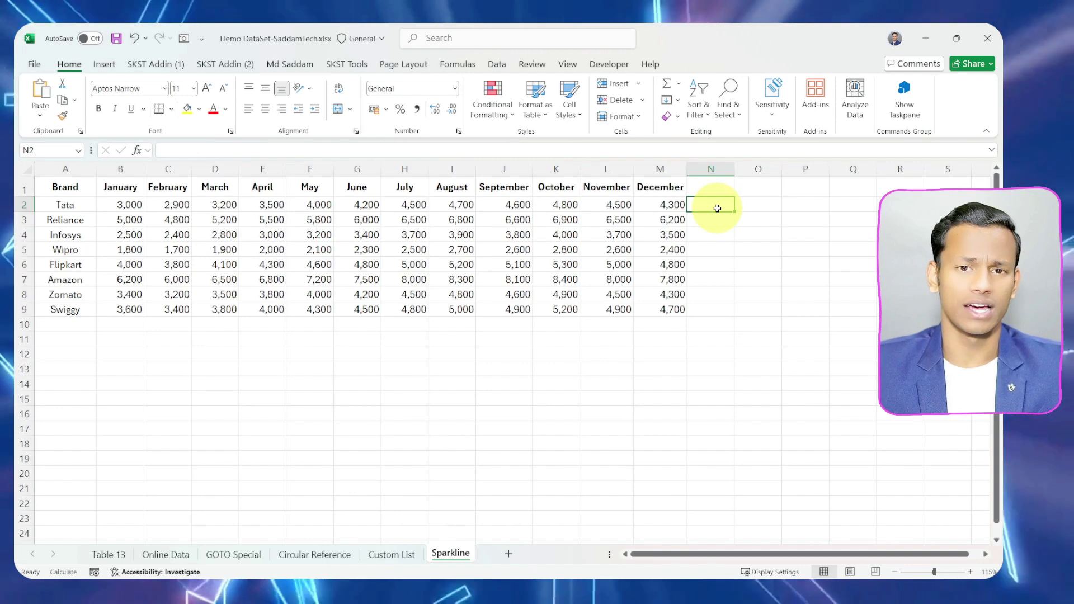
{"action": "left_click_drag", "start_coordinate": [68, 220], "coordinate": [696, 218]}
{"action": "left_click", "coordinate": [701, 218]}
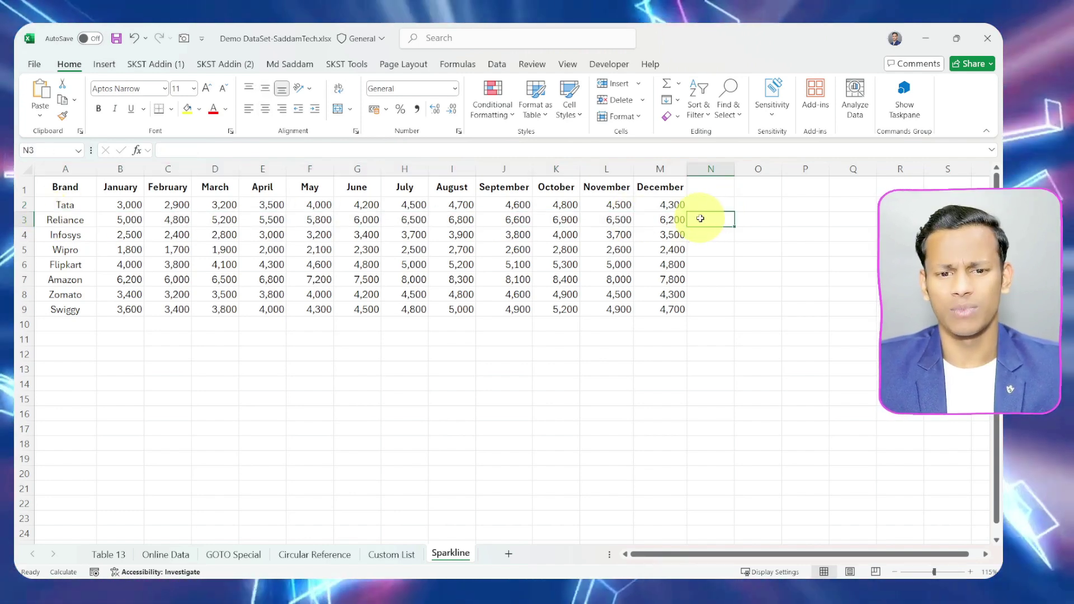
Insert line sparklines for the data range A1:M9 in the location range N1:N9
{"action": "left_click_drag", "start_coordinate": [63, 186], "coordinate": [666, 308]}
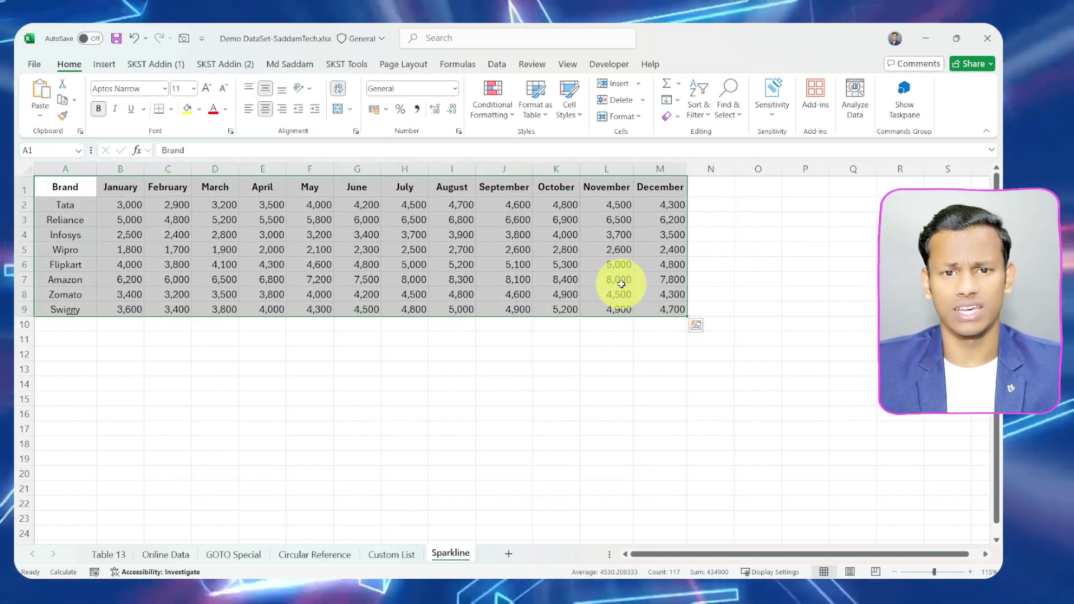
{"action": "left_click", "coordinate": [101, 65]}
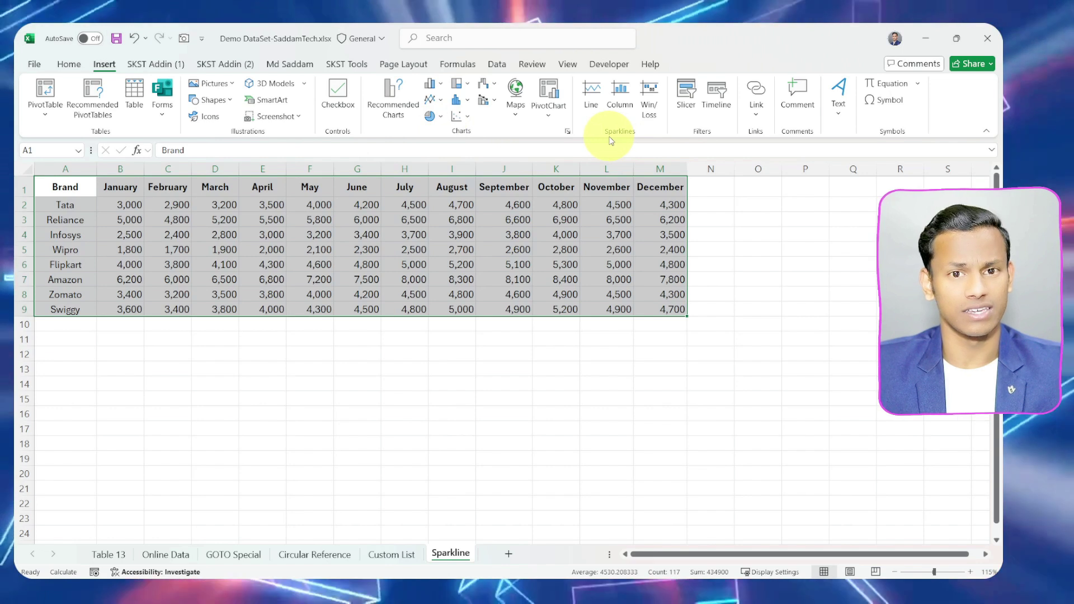
{"action": "left_click", "coordinate": [592, 98]}
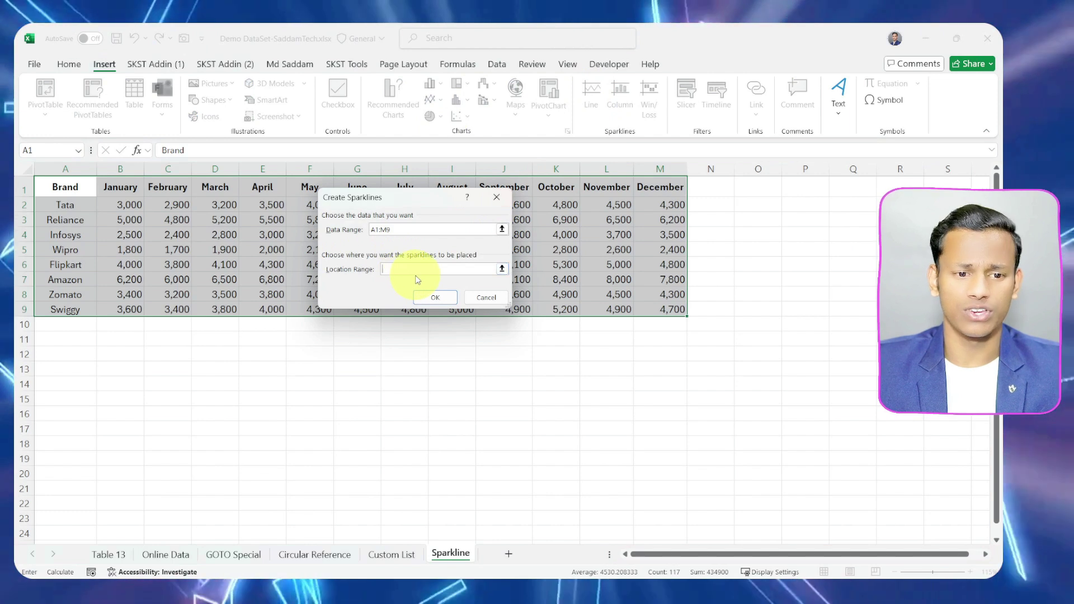
{"action": "left_click_drag", "start_coordinate": [702, 185], "coordinate": [712, 304]}
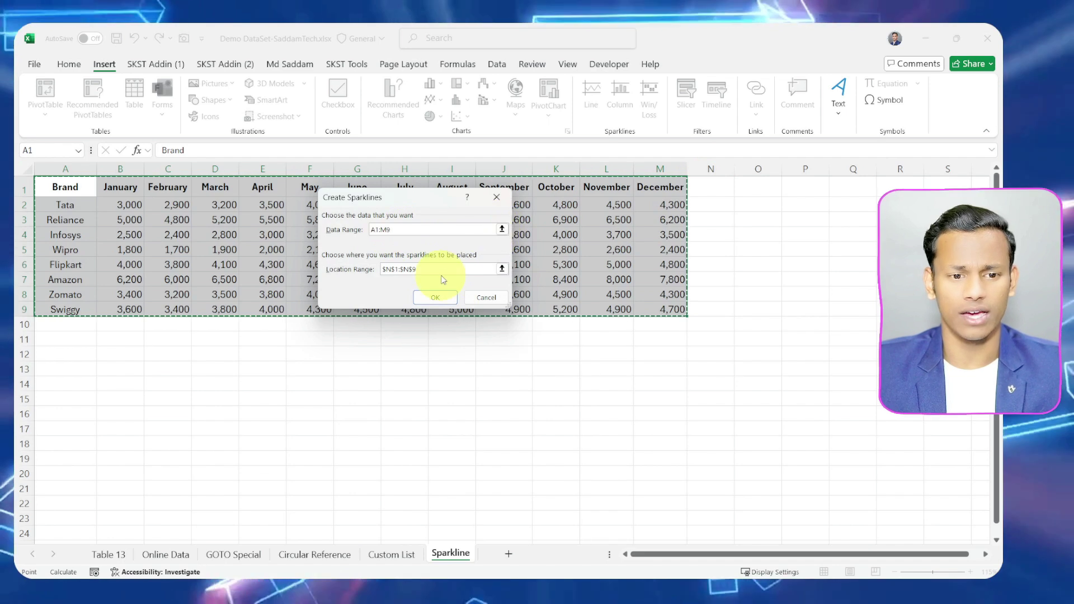
{"action": "left_click", "coordinate": [422, 270]}
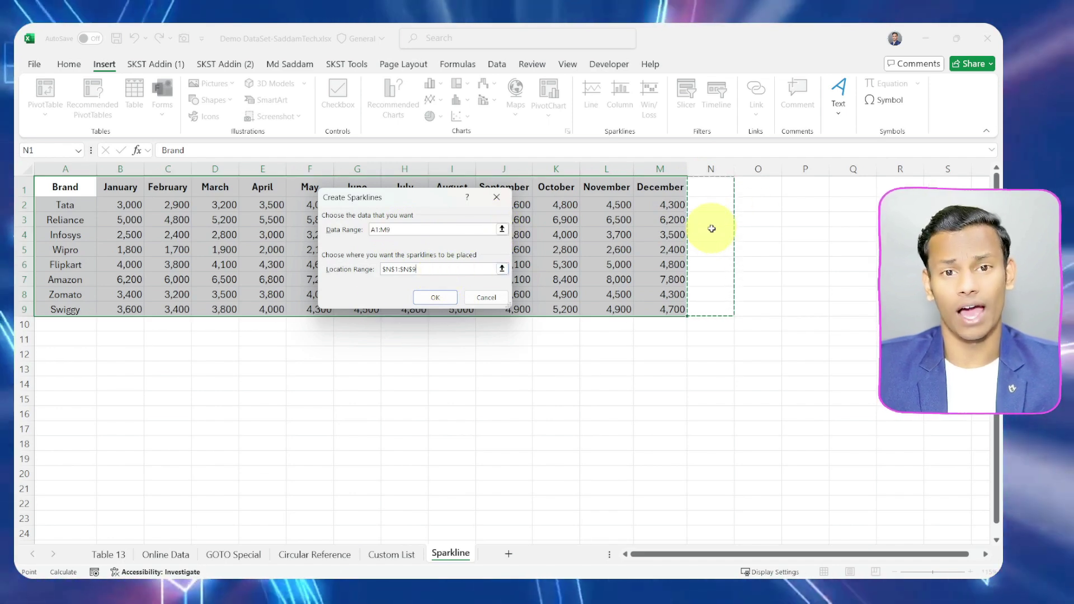
{"action": "left_click", "coordinate": [435, 296]}
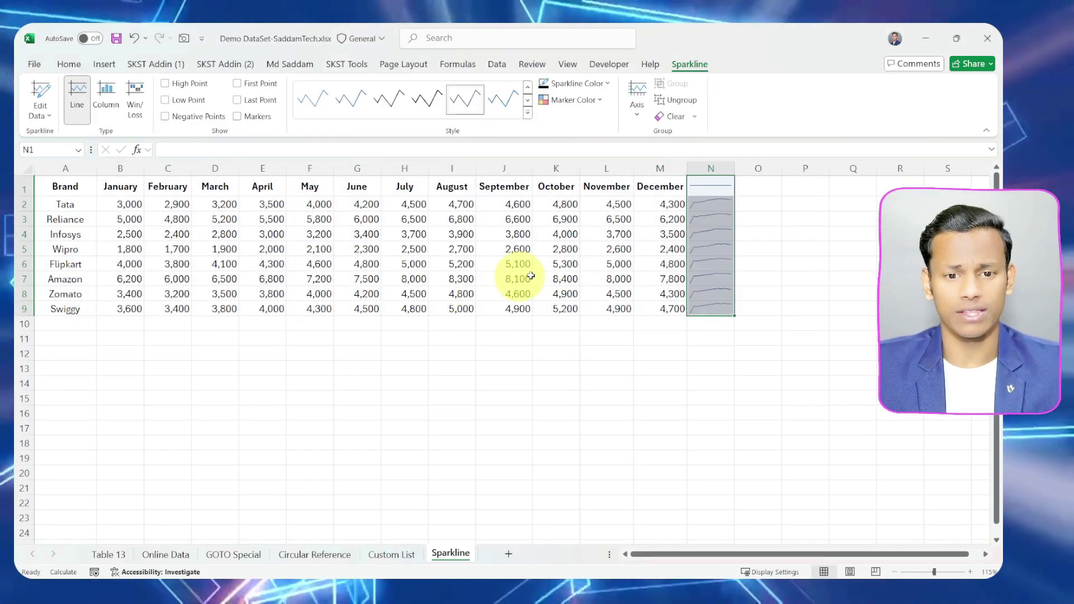
{"action": "left_click", "coordinate": [840, 209]}
Set Tata's January value in B2 to 5000 and check its sparkline in N2
{"action": "left_click", "coordinate": [621, 204]}
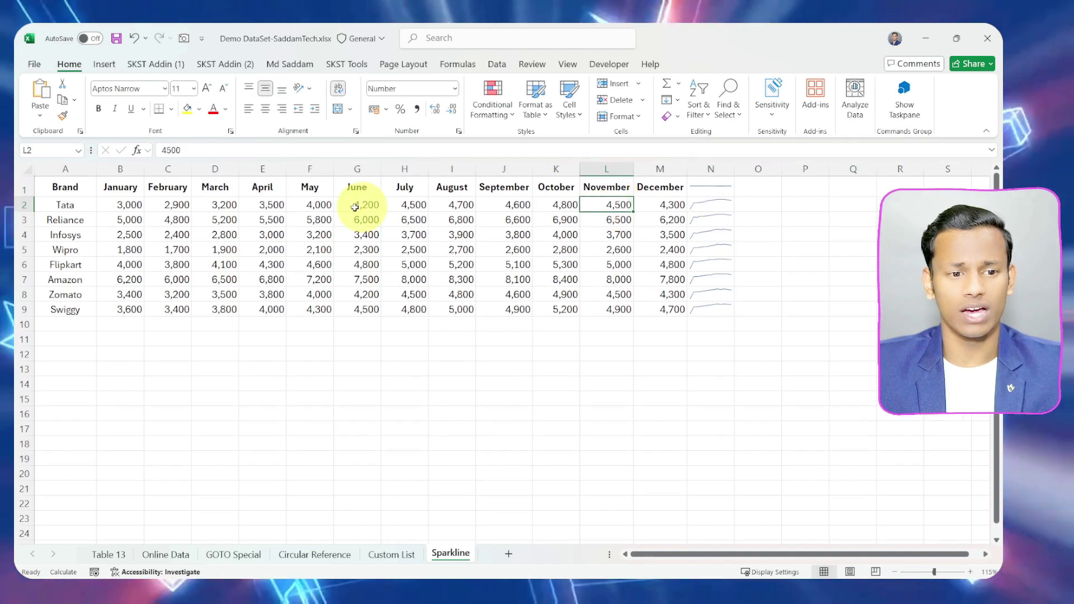
{"action": "left_click_drag", "start_coordinate": [122, 212], "coordinate": [599, 204]}
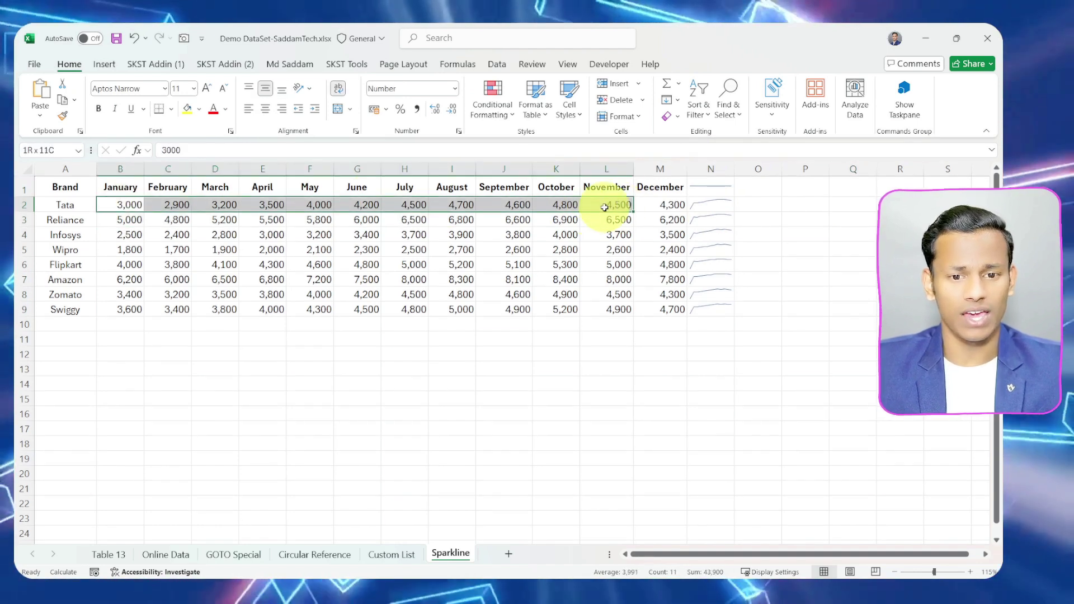
{"action": "left_click", "coordinate": [122, 206]}
{"action": "left_click", "coordinate": [168, 205]}
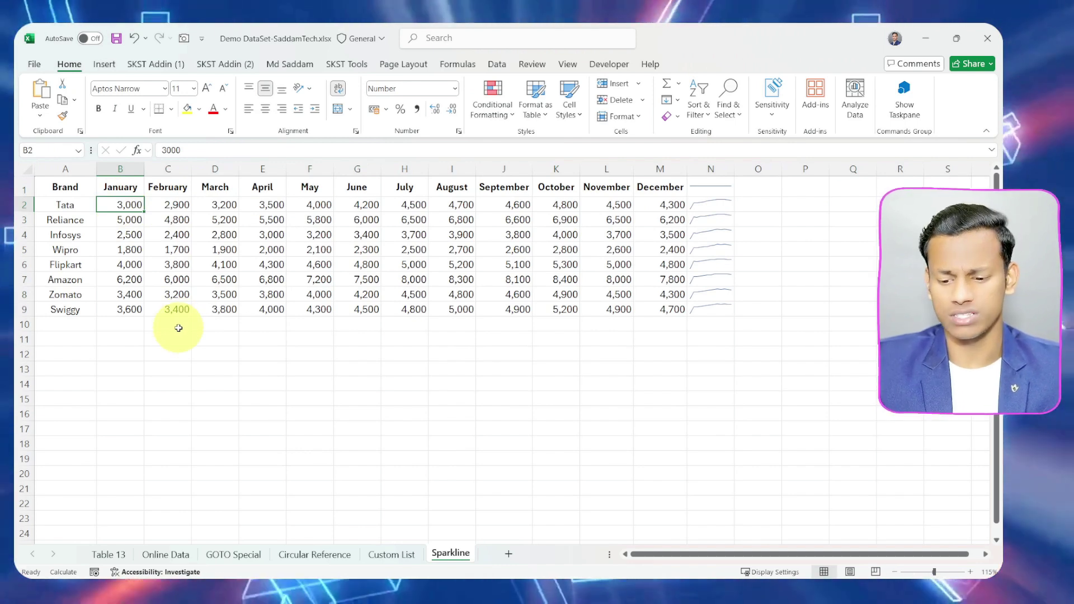
{"action": "type", "text": "5000"}
{"action": "key", "text": "Return"}
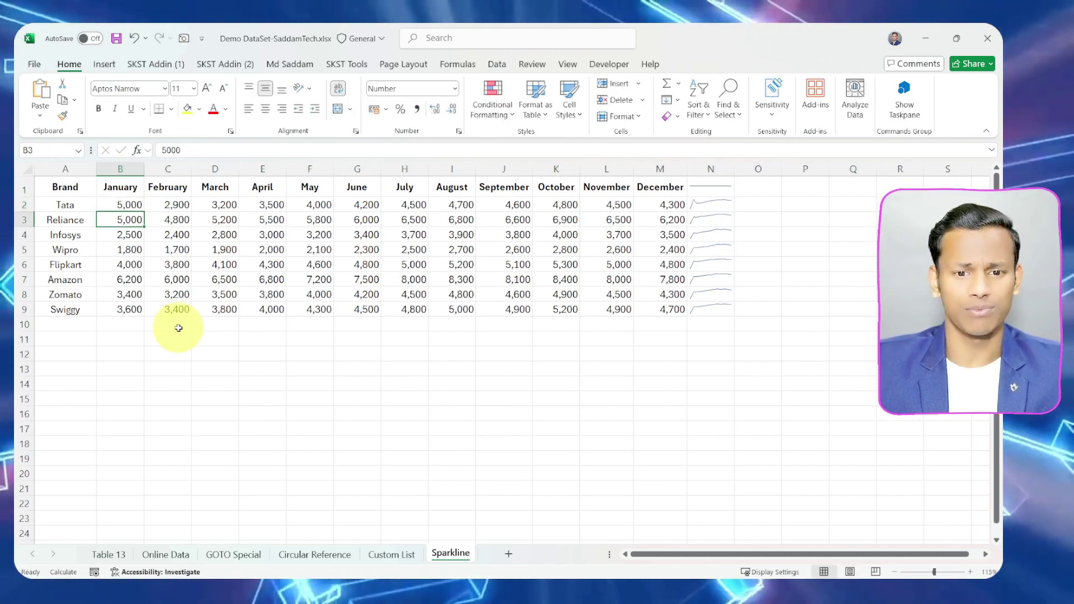
{"action": "left_click", "coordinate": [691, 204]}
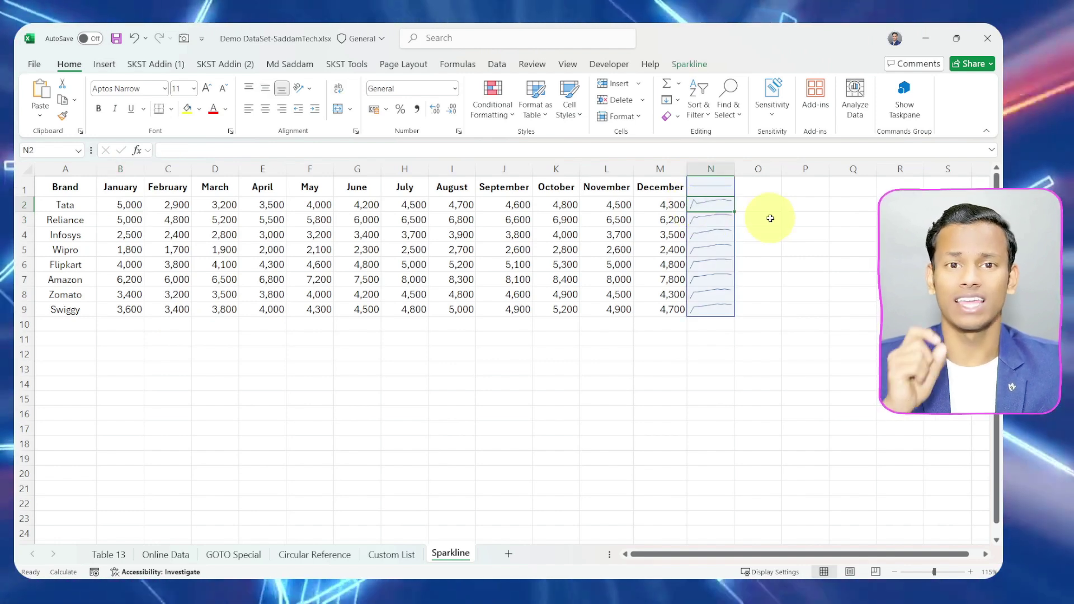
Set Tata's January value in B2 to 3990 and check the sparklines in N2 and N1
{"action": "left_click", "coordinate": [127, 203]}
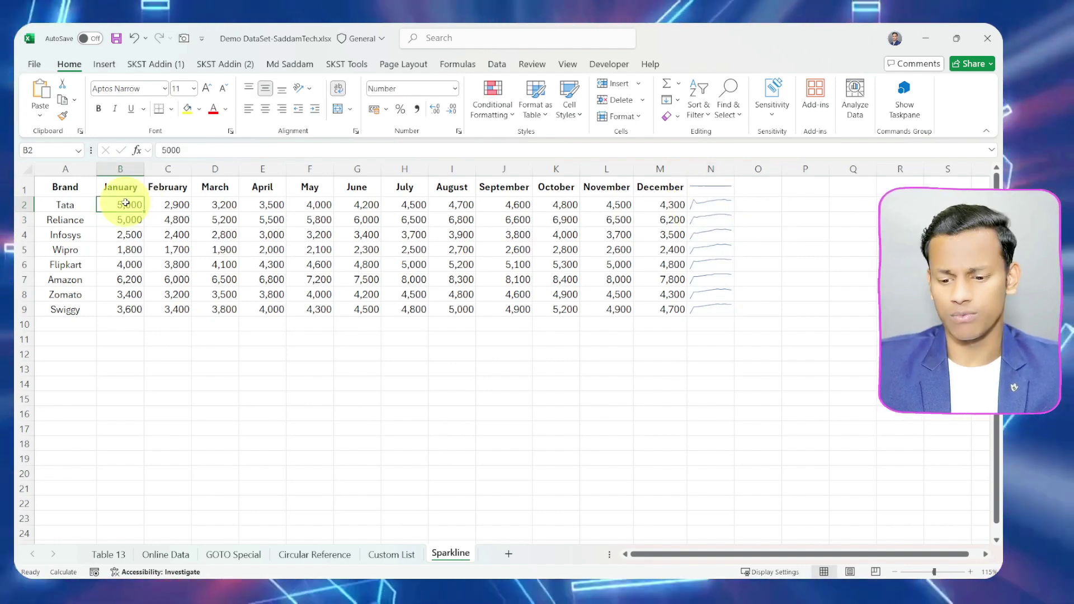
{"action": "type", "text": "3,"}
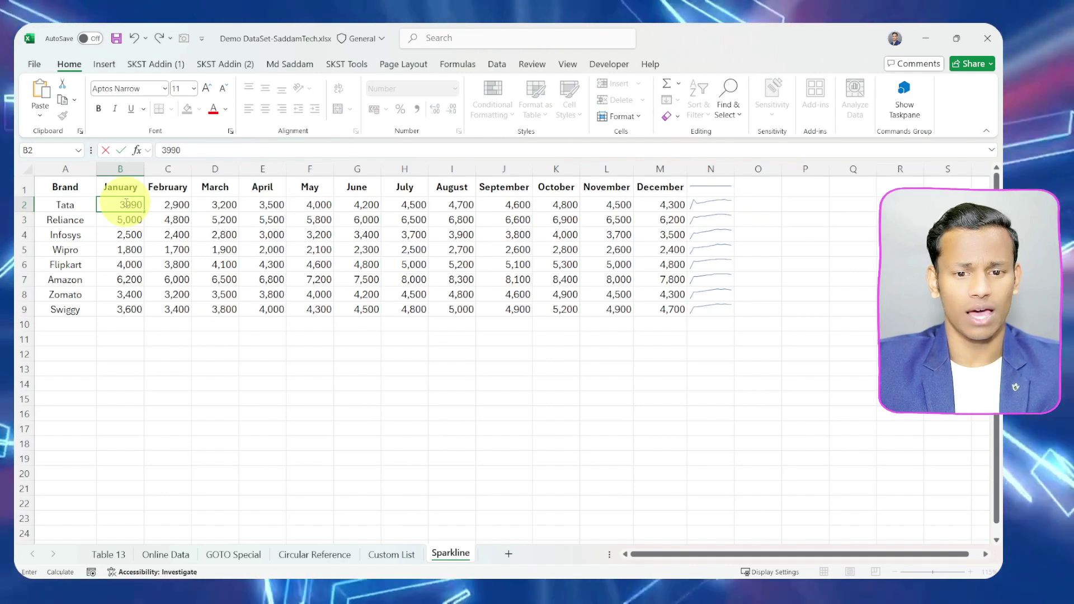
{"action": "type", "text": "990"}
{"action": "key", "text": "Return"}
{"action": "left_click", "coordinate": [706, 206]}
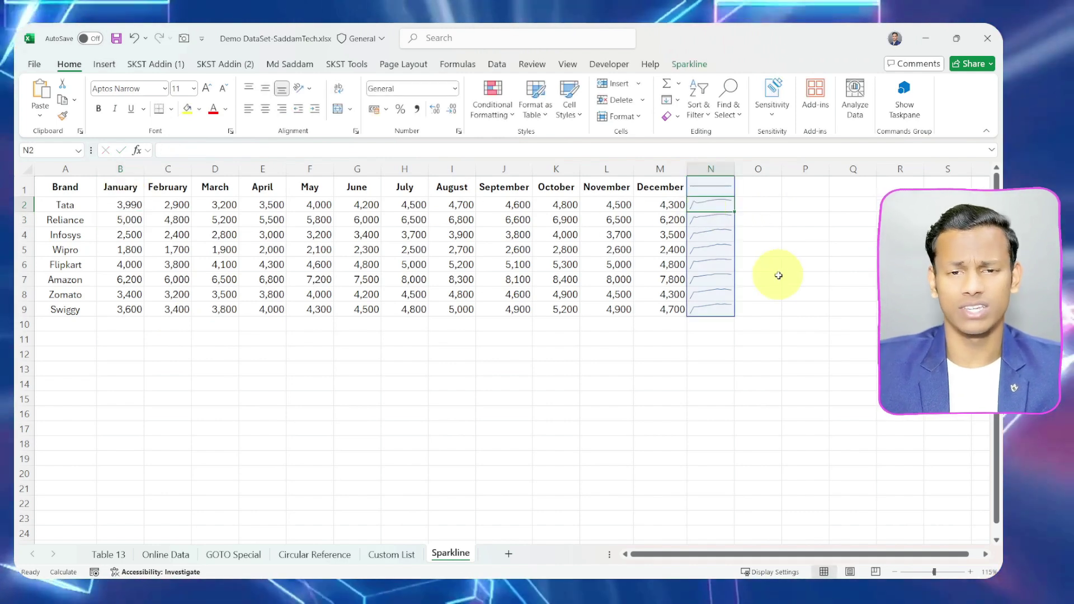
{"action": "left_click", "coordinate": [715, 181]}
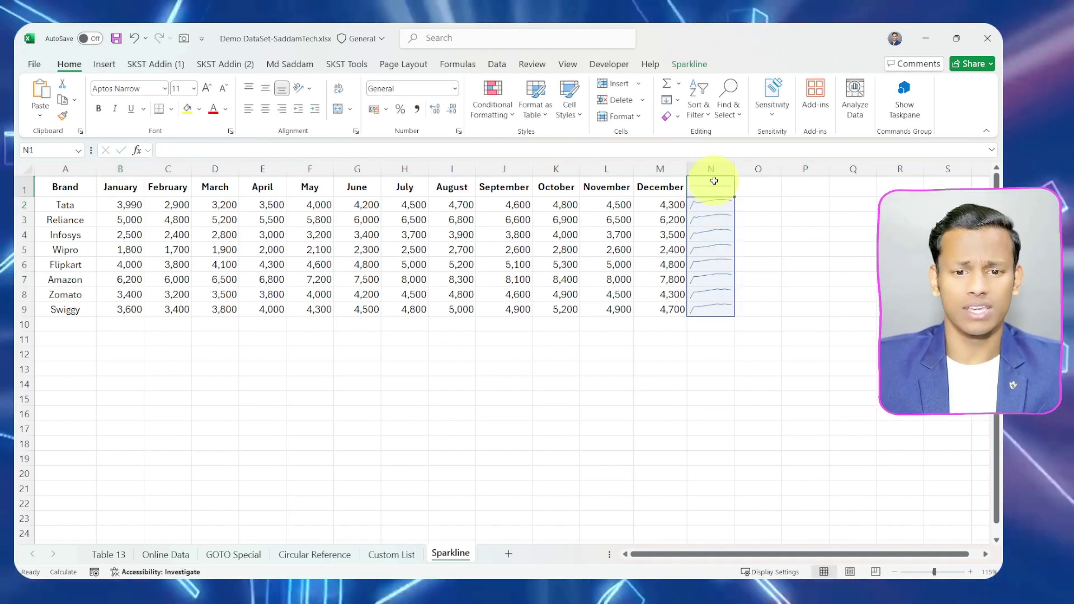
{"action": "left_click", "coordinate": [801, 204]}
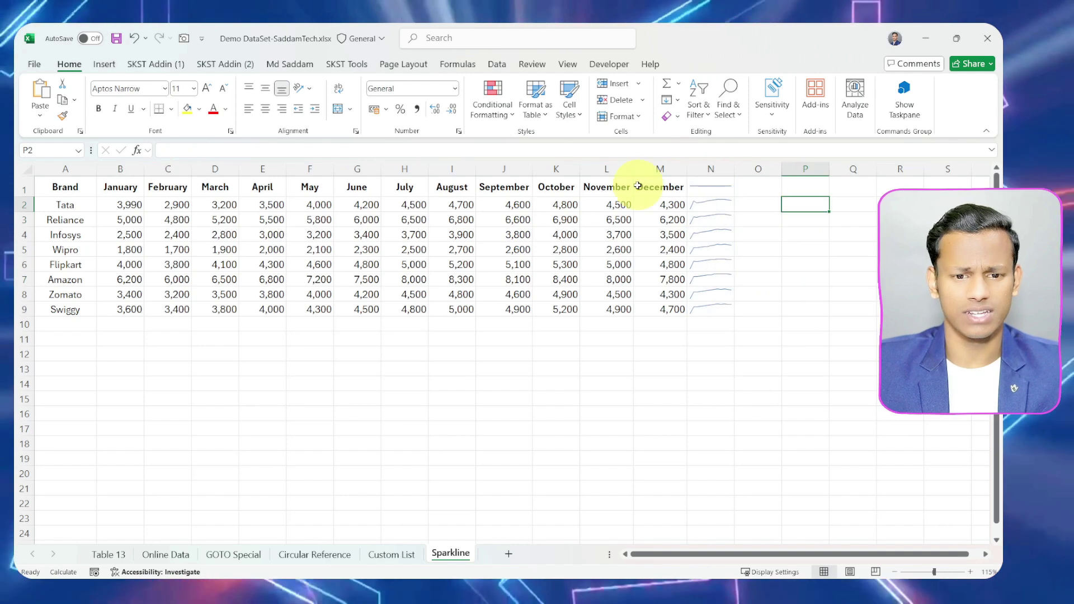
Apply column sparklines to A1:M9 with Quick Analysis
{"action": "left_click", "coordinate": [76, 187]}
{"action": "left_click_drag", "start_coordinate": [76, 187], "coordinate": [648, 312]}
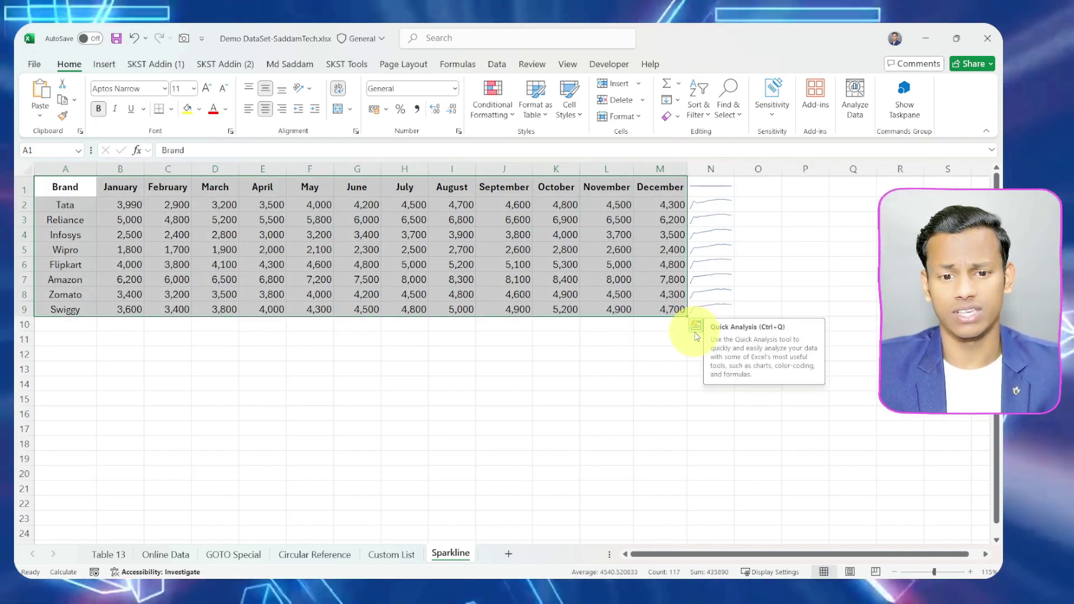
{"action": "left_click", "coordinate": [697, 327]}
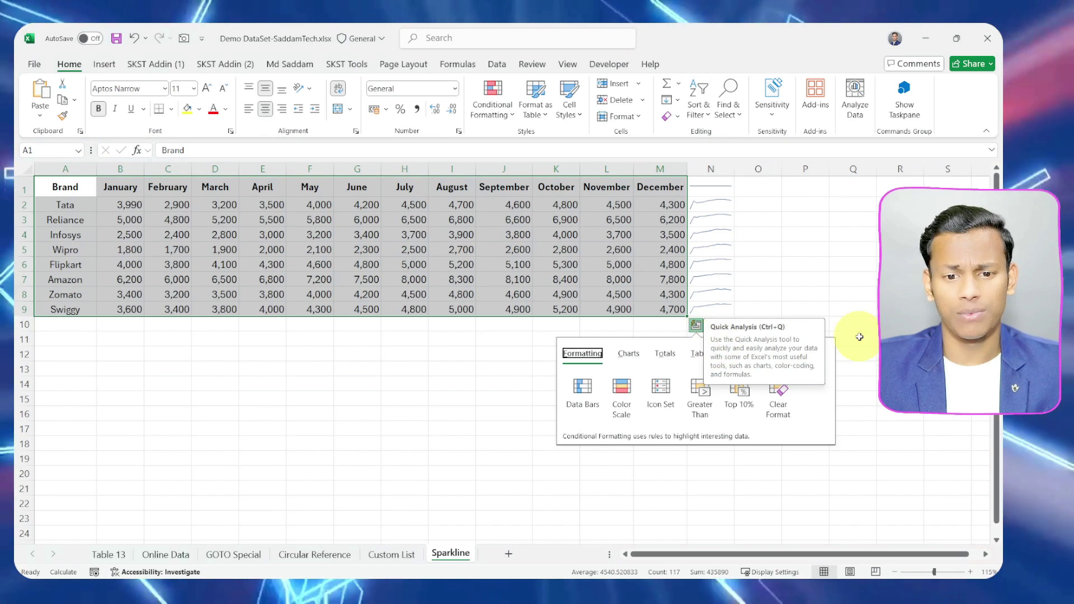
{"action": "left_click", "coordinate": [746, 354]}
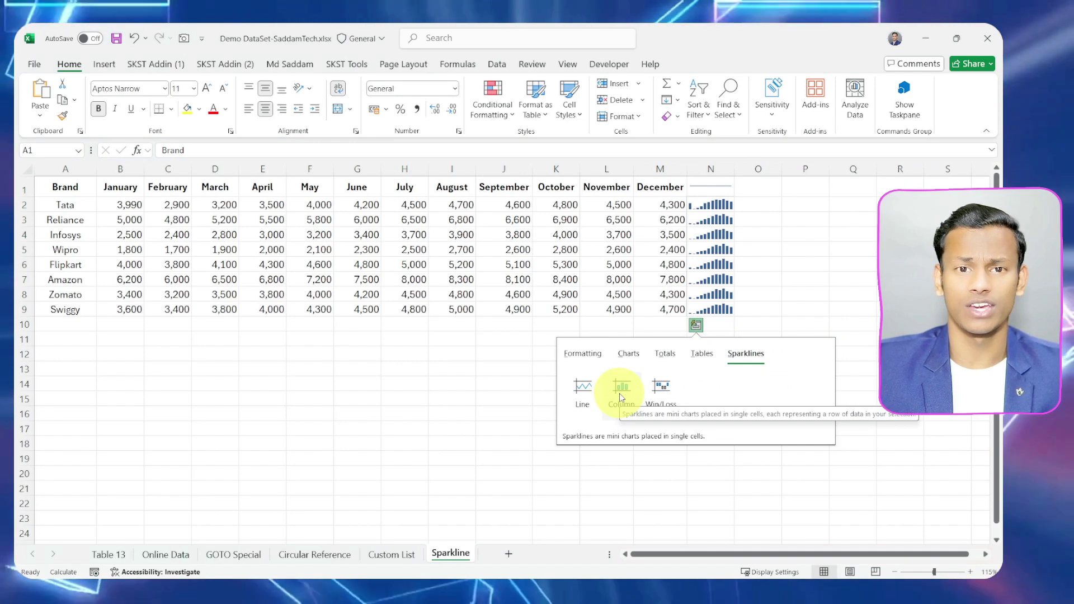
{"action": "left_click", "coordinate": [620, 398]}
{"action": "left_click", "coordinate": [853, 280]}
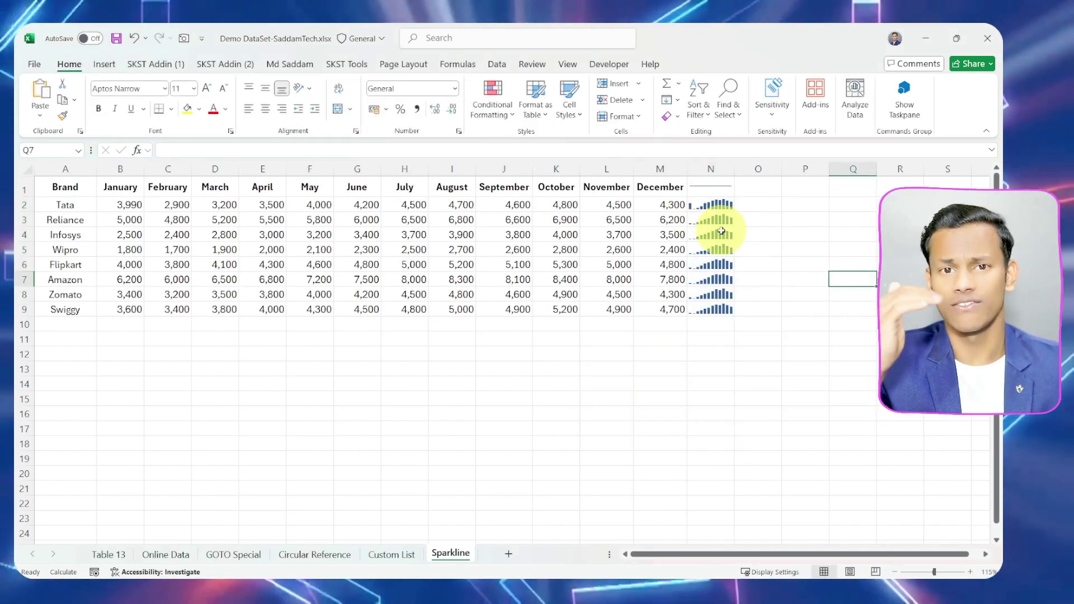
Look at the Quick Analysis formatting and sparkline options for A2:M9, and close them without applying any
{"action": "left_click_drag", "start_coordinate": [65, 205], "coordinate": [648, 309]}
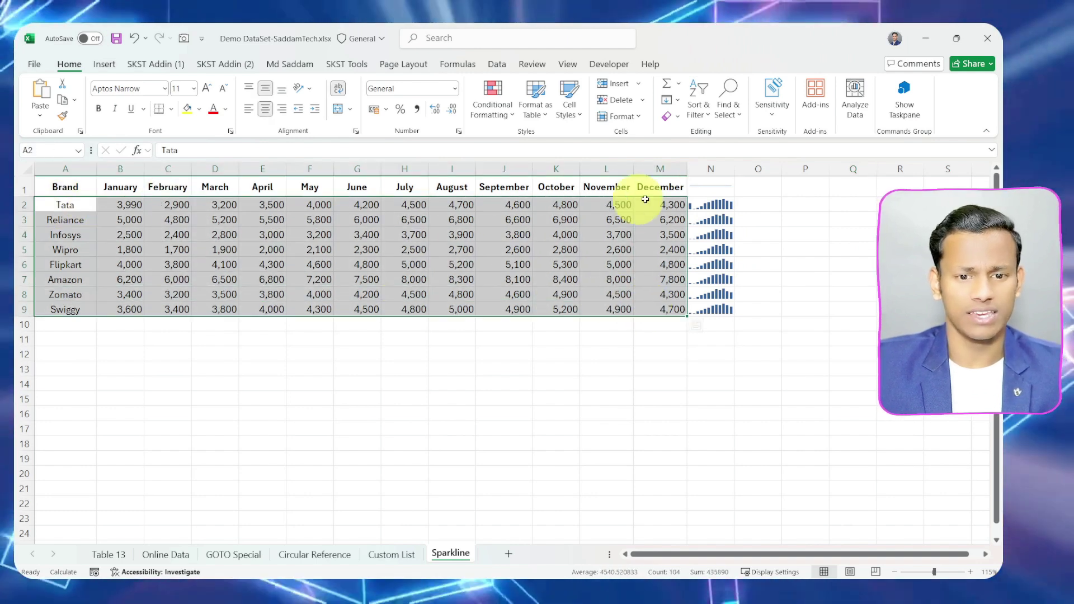
{"action": "left_click", "coordinate": [696, 326]}
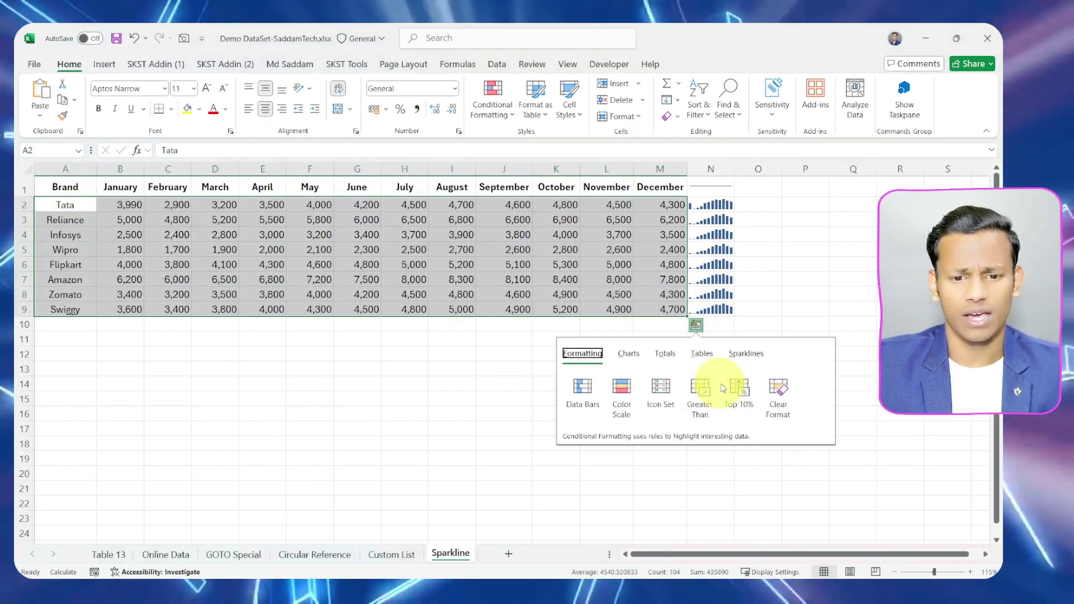
{"action": "left_click", "coordinate": [745, 354]}
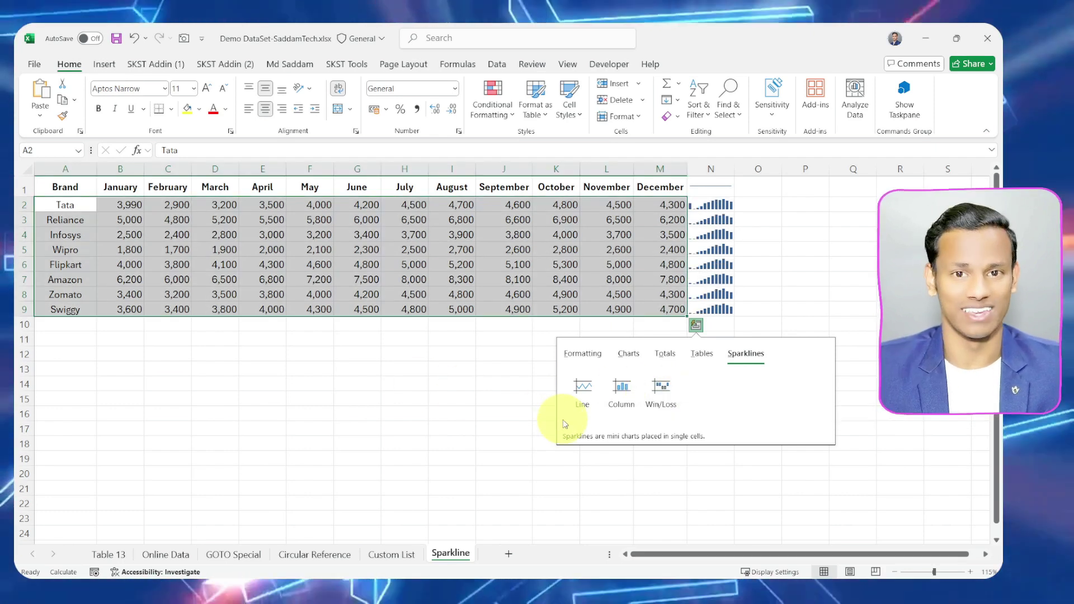
{"action": "left_click", "coordinate": [504, 430]}
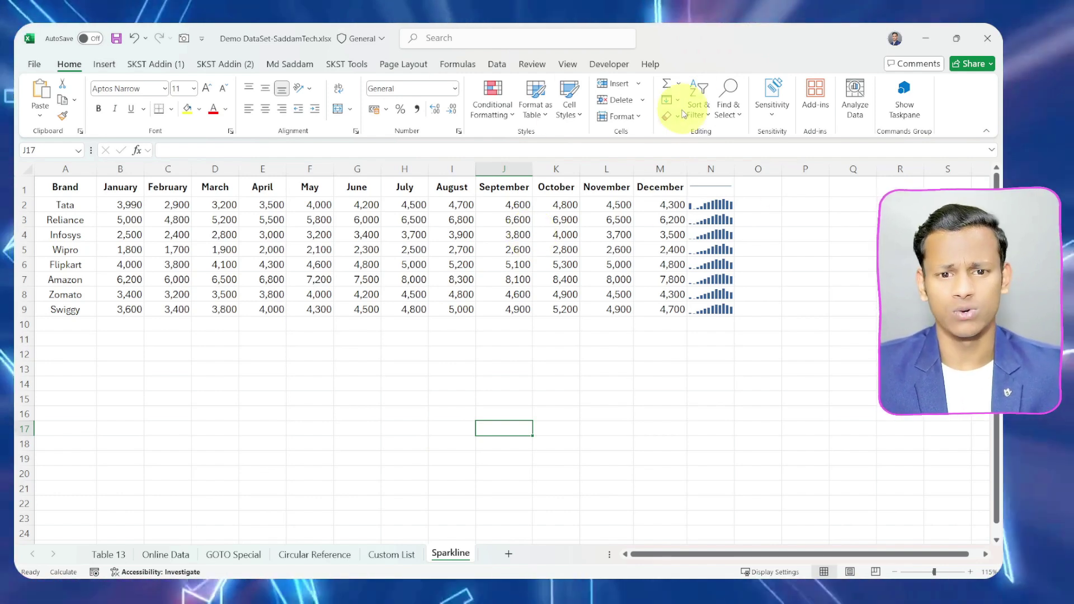
Look at the available Sort & Filter and Find & Select commands
{"action": "left_click", "coordinate": [703, 115]}
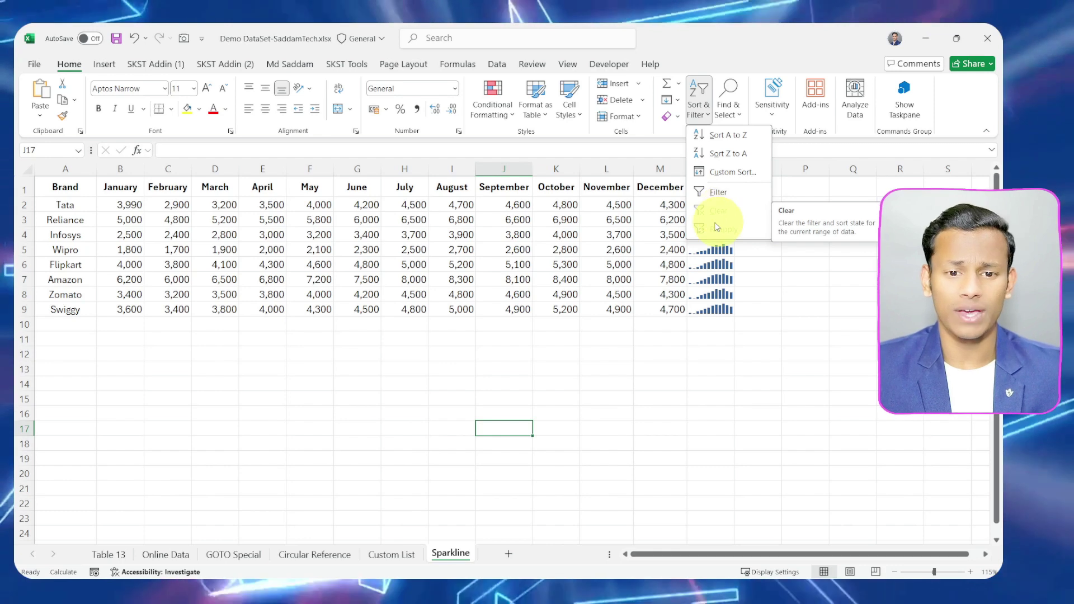
{"action": "left_click", "coordinate": [477, 409]}
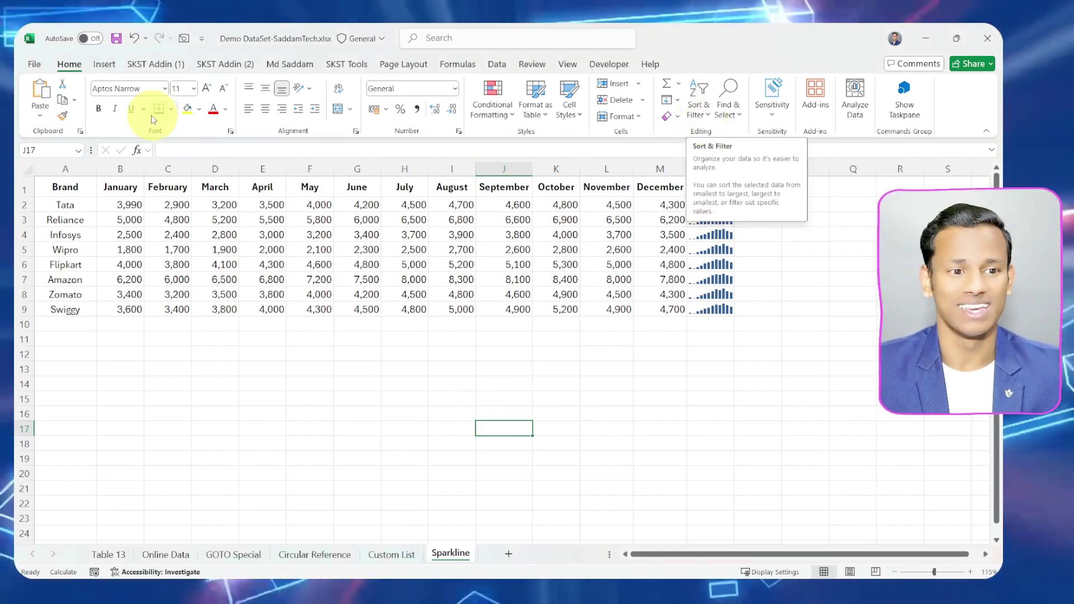
{"action": "left_click", "coordinate": [727, 106]}
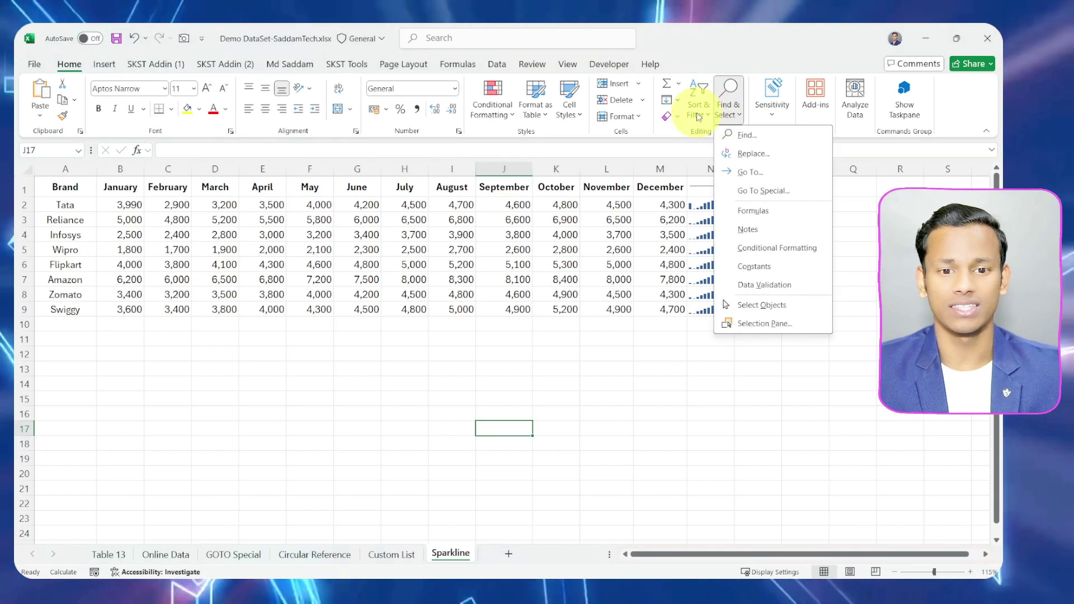
Add the Filter command from Sort & Filter to the Quick Access Toolbar
{"action": "left_click", "coordinate": [698, 106]}
{"action": "left_click", "coordinate": [491, 65]}
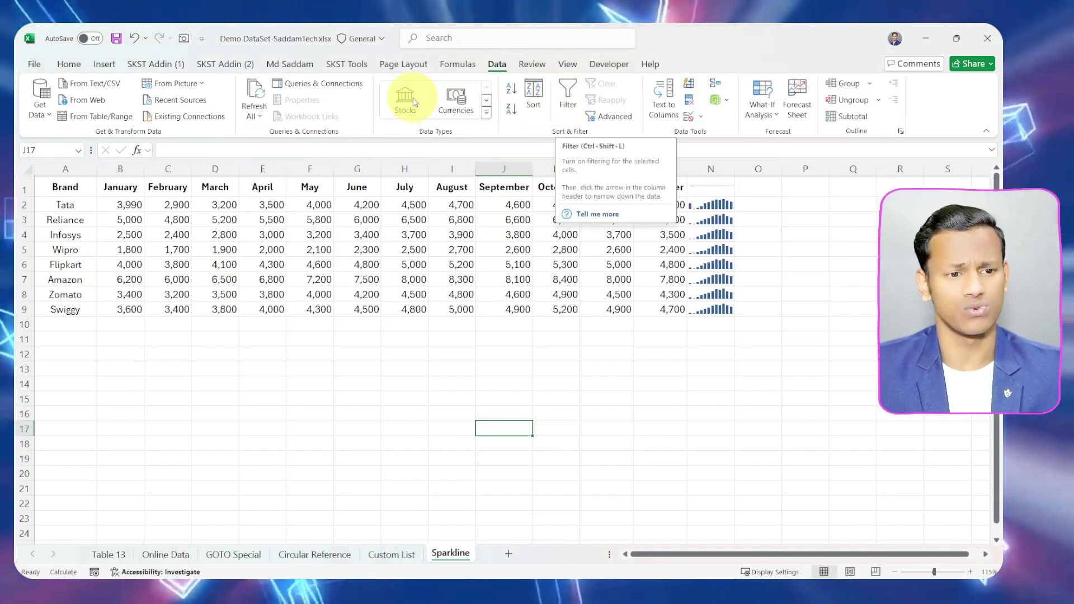
{"action": "left_click", "coordinate": [68, 66]}
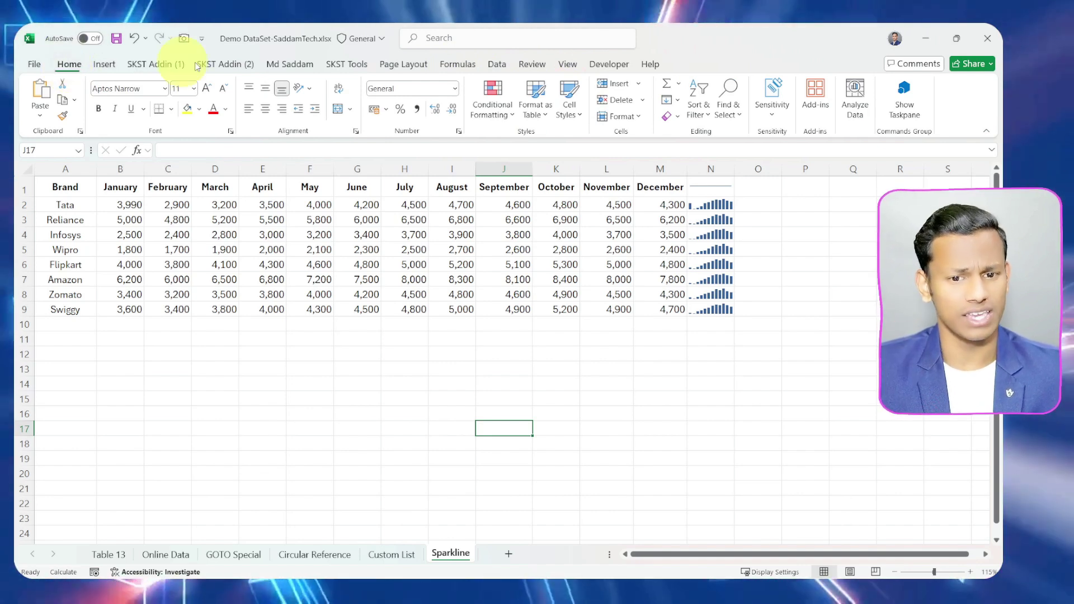
{"action": "left_click", "coordinate": [704, 112]}
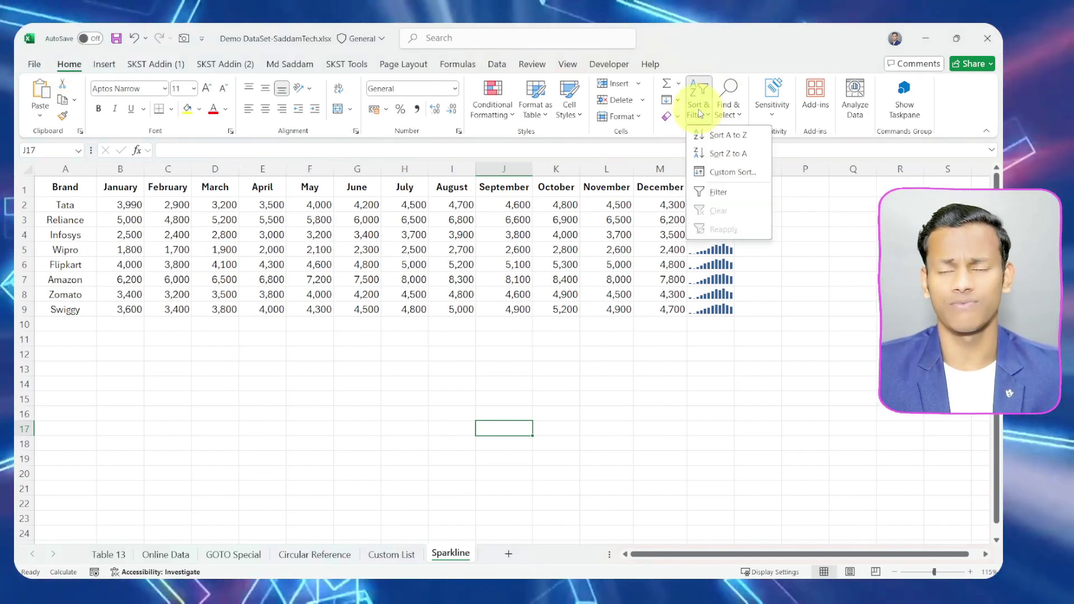
{"action": "right_click", "coordinate": [708, 193]}
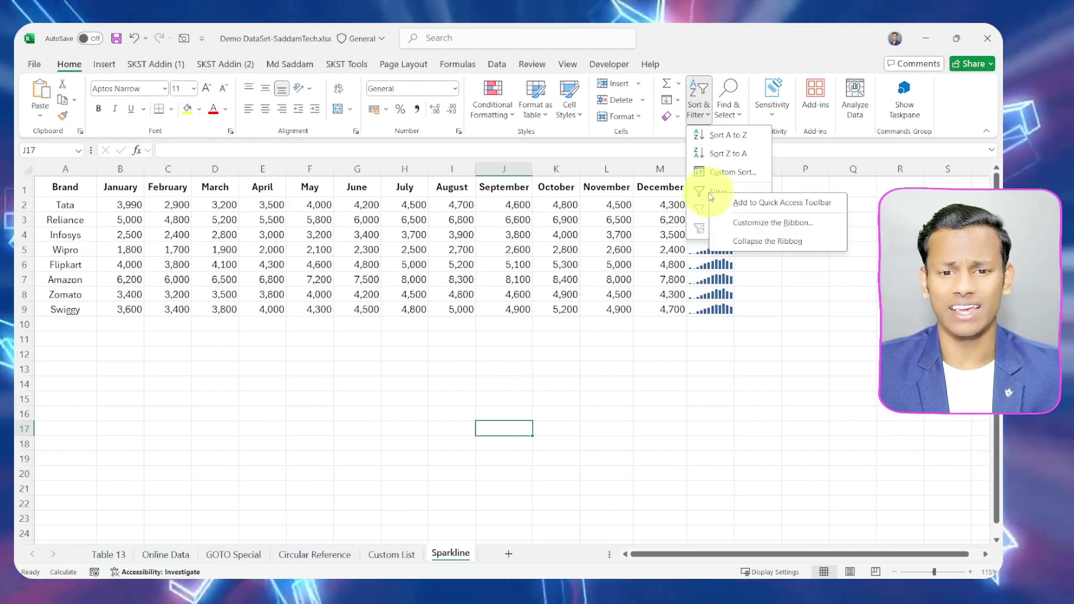
{"action": "left_click", "coordinate": [754, 204]}
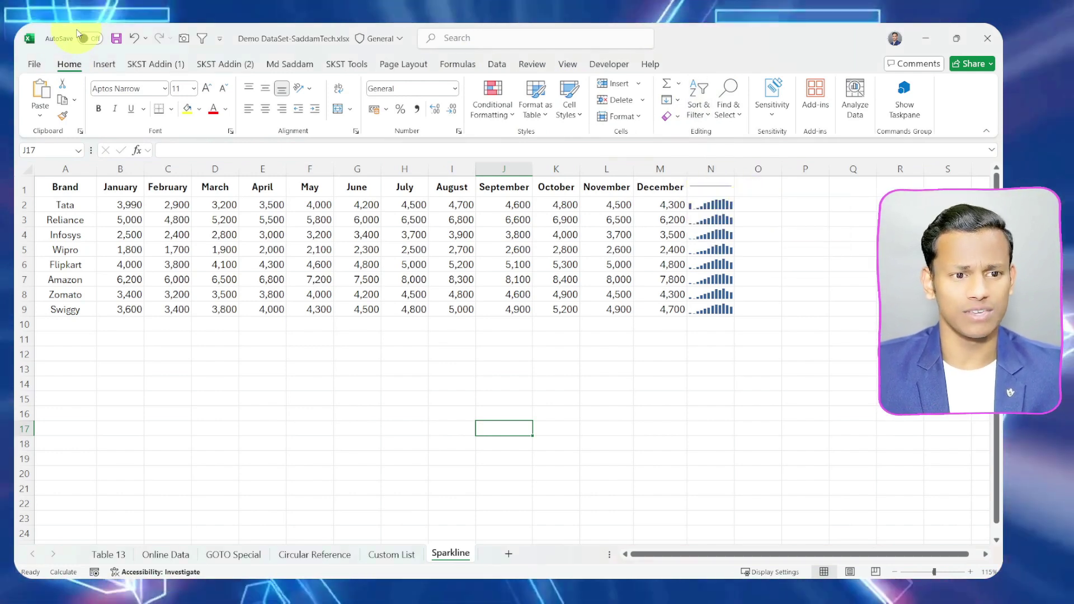
Turn on filtering for A1:M9 with the Filter command on the Quick Access Toolbar, and turn it off again
{"action": "left_click_drag", "start_coordinate": [65, 188], "coordinate": [666, 309]}
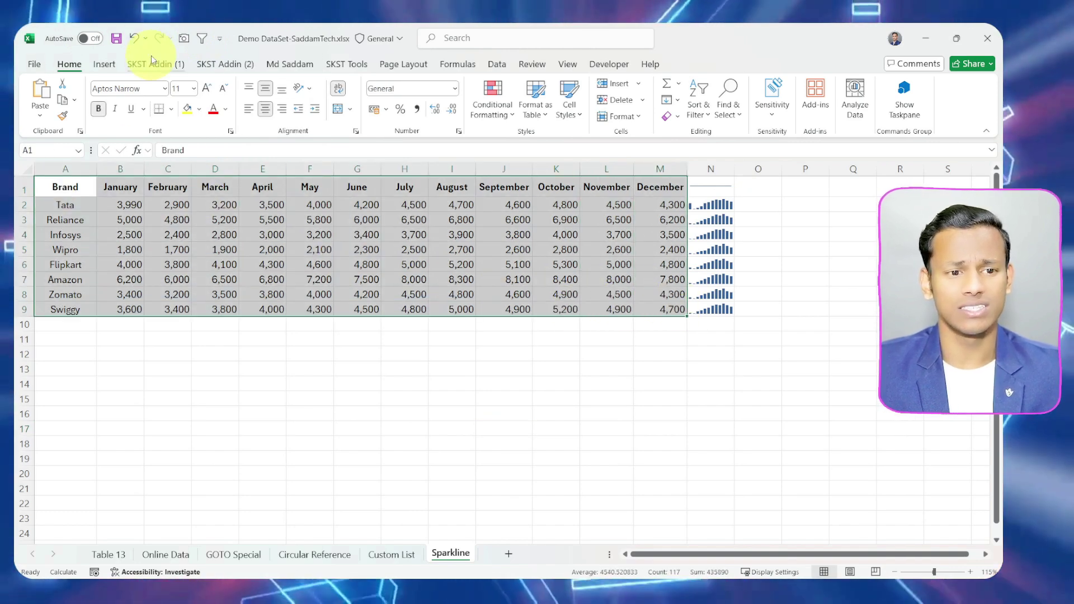
{"action": "left_click", "coordinate": [202, 38]}
{"action": "left_click", "coordinate": [205, 324]}
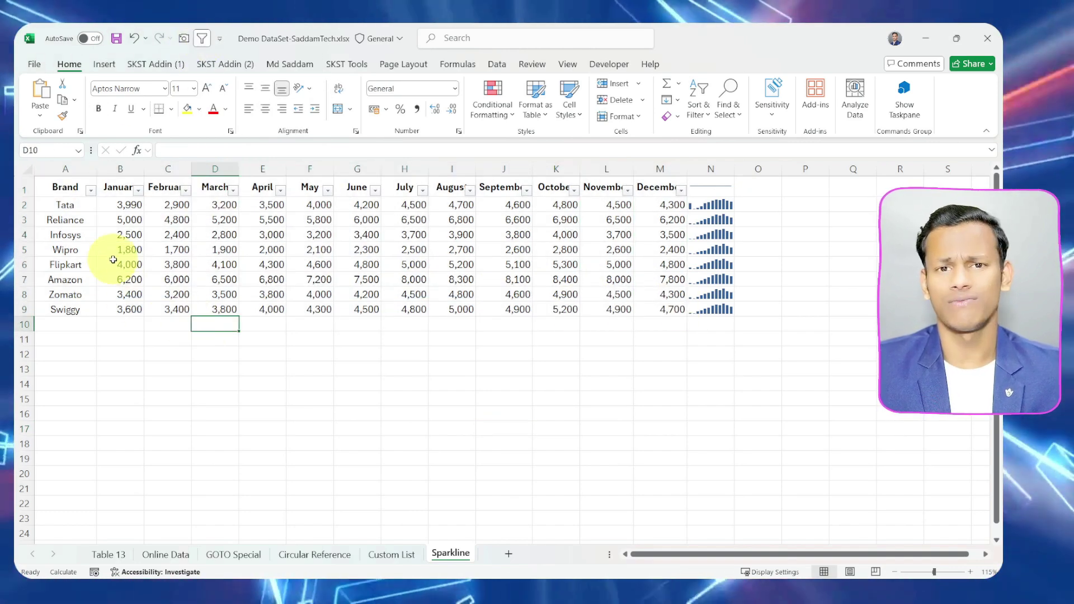
{"action": "left_click_drag", "start_coordinate": [45, 188], "coordinate": [661, 324]}
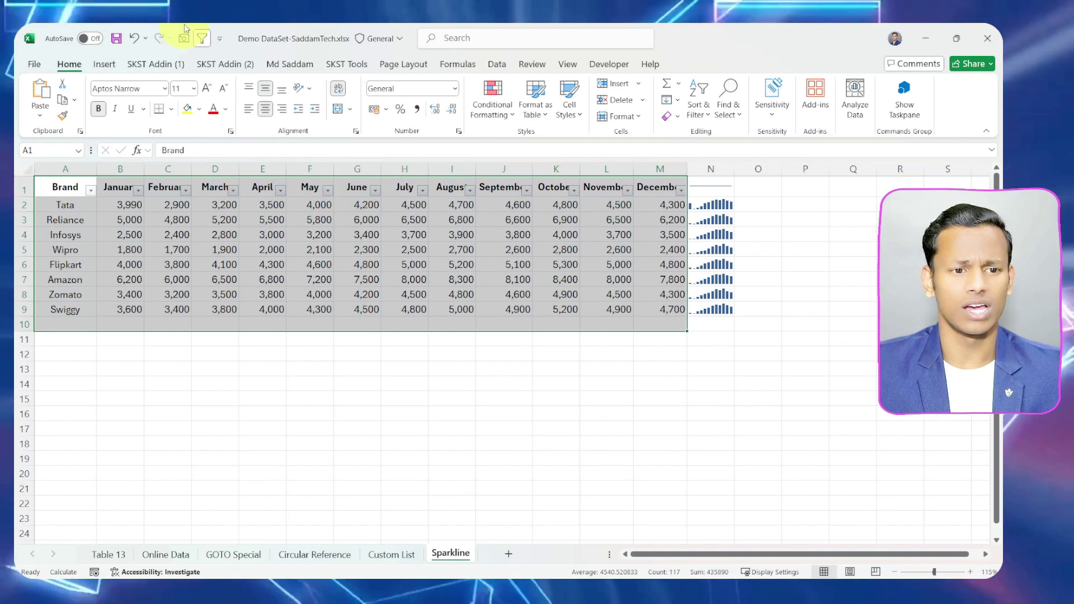
{"action": "left_click", "coordinate": [202, 38]}
{"action": "left_click", "coordinate": [218, 309]}
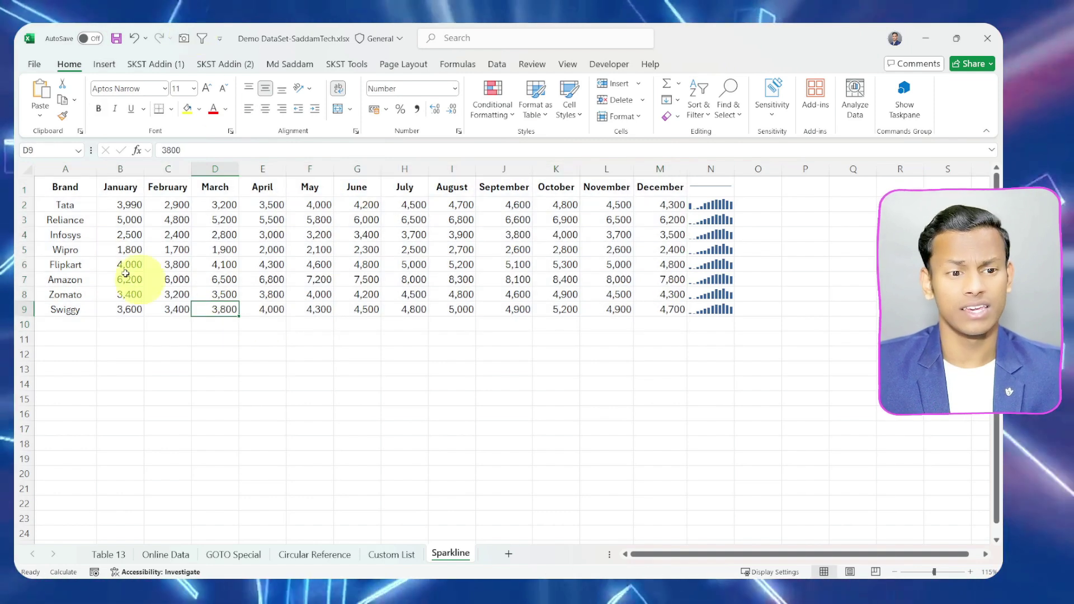
Add Conditional Formatting to the Quick Access Toolbar, and remove it again
{"action": "right_click", "coordinate": [490, 90]}
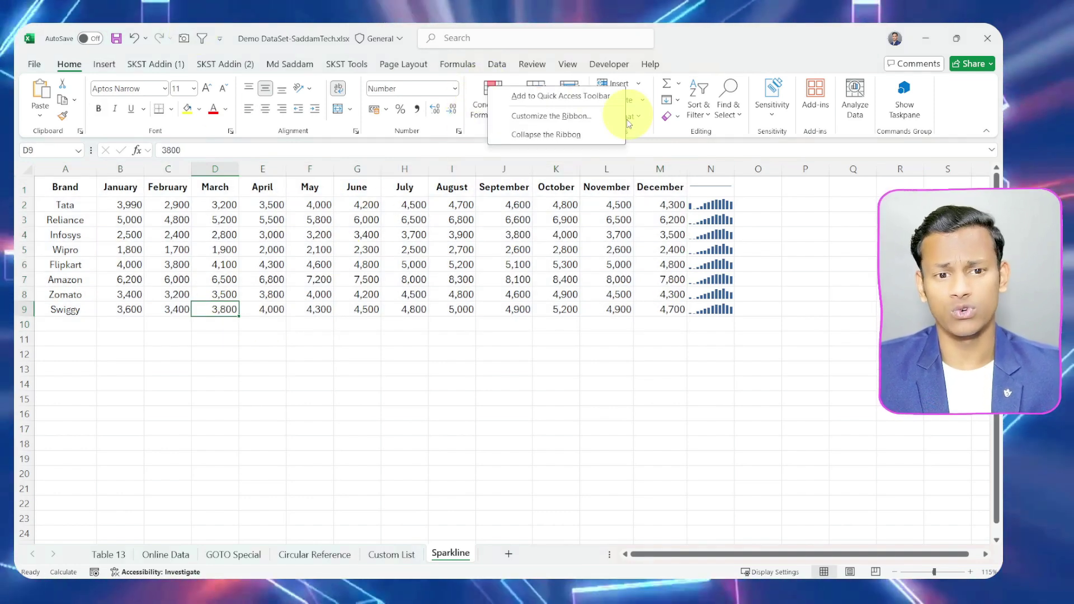
{"action": "left_click", "coordinate": [549, 95]}
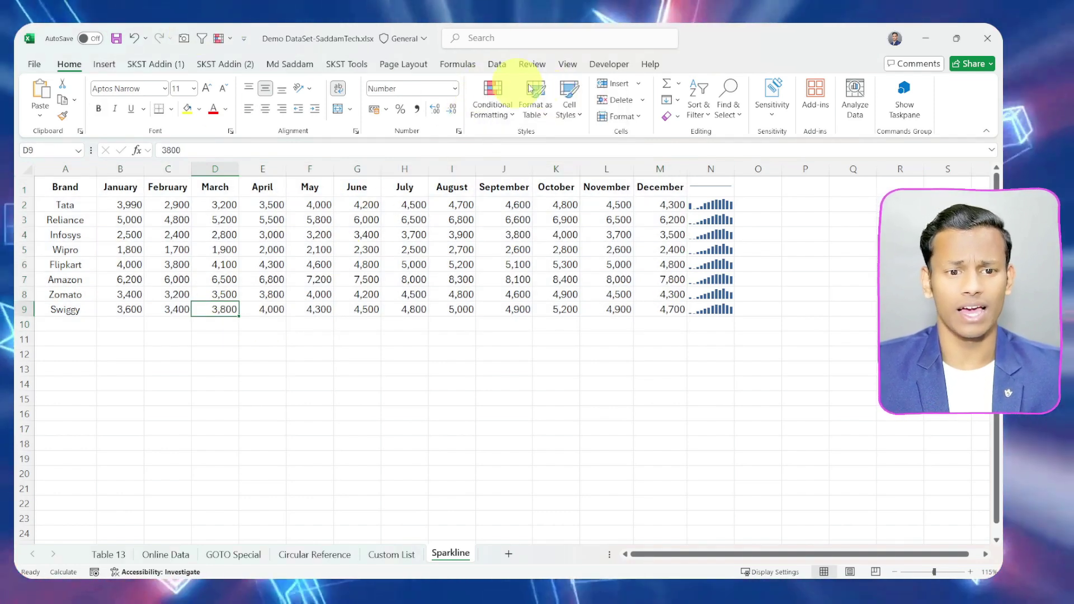
{"action": "right_click", "coordinate": [218, 38]}
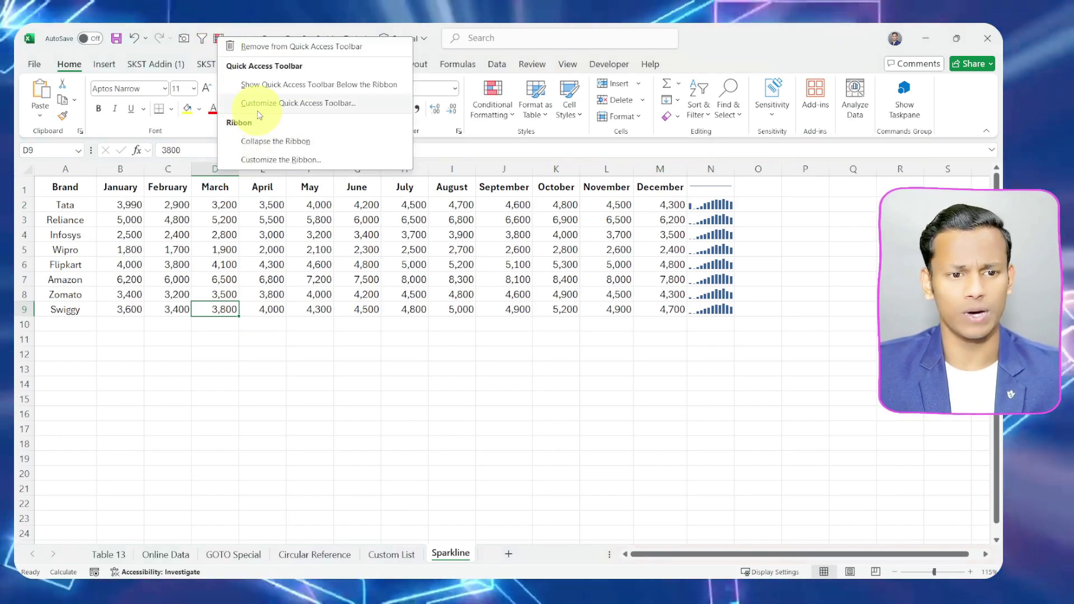
{"action": "left_click", "coordinate": [286, 45]}
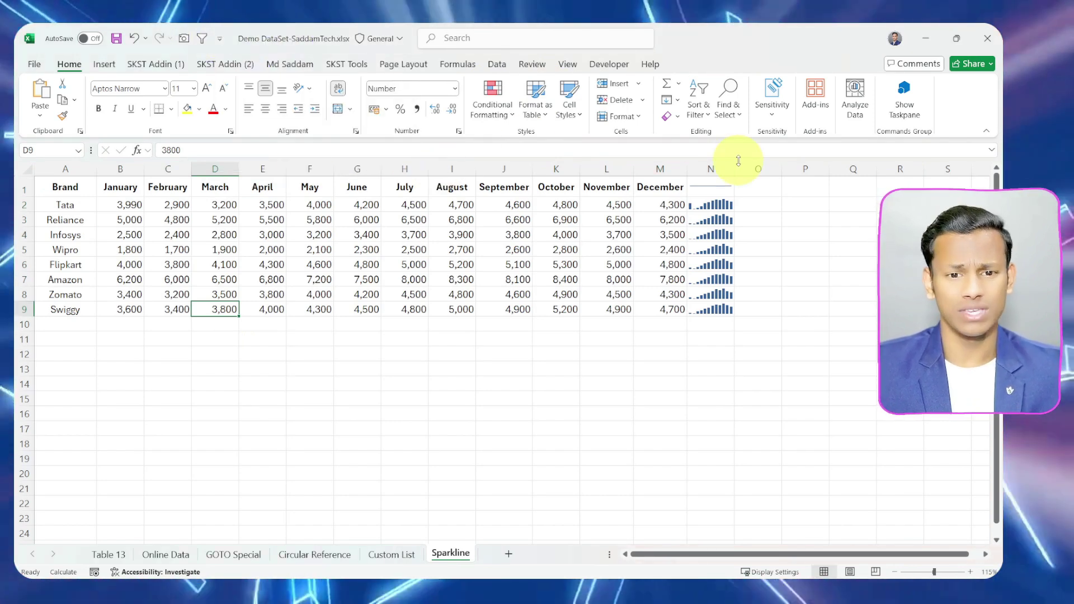
Add the Bring Forward command to the Quick Access Toolbar, remove it again, and return to the Home commands
{"action": "left_click", "coordinate": [420, 64]}
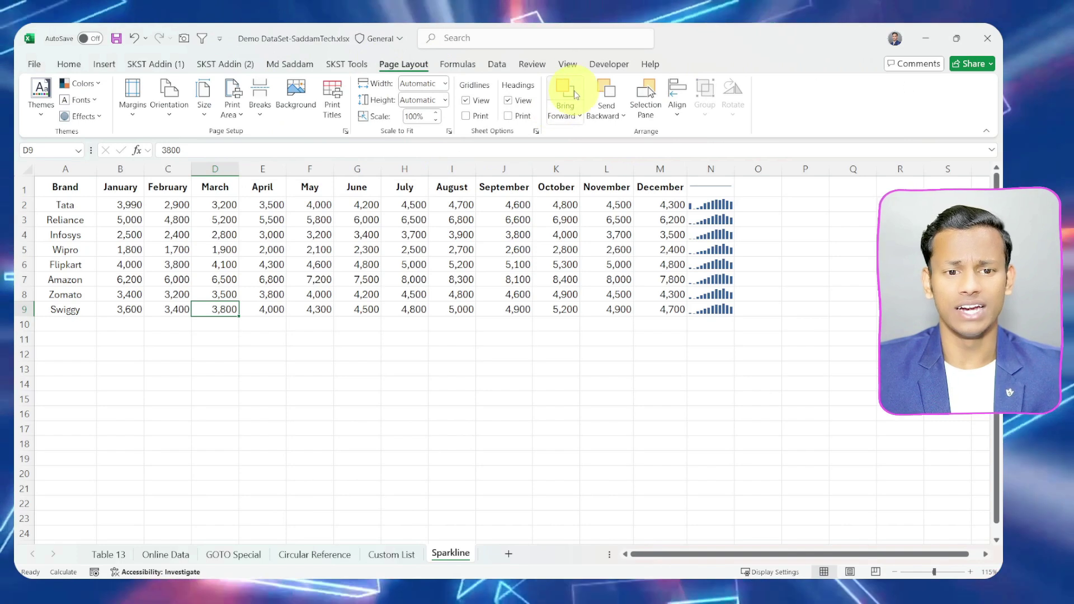
{"action": "right_click", "coordinate": [569, 86]}
{"action": "left_click", "coordinate": [605, 95]}
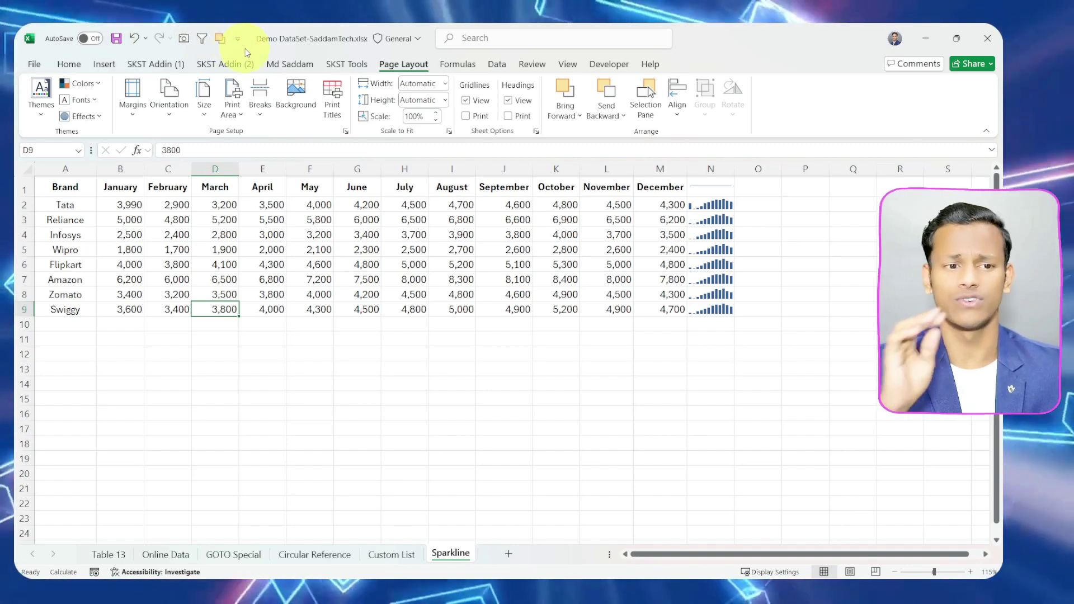
{"action": "right_click", "coordinate": [228, 42]}
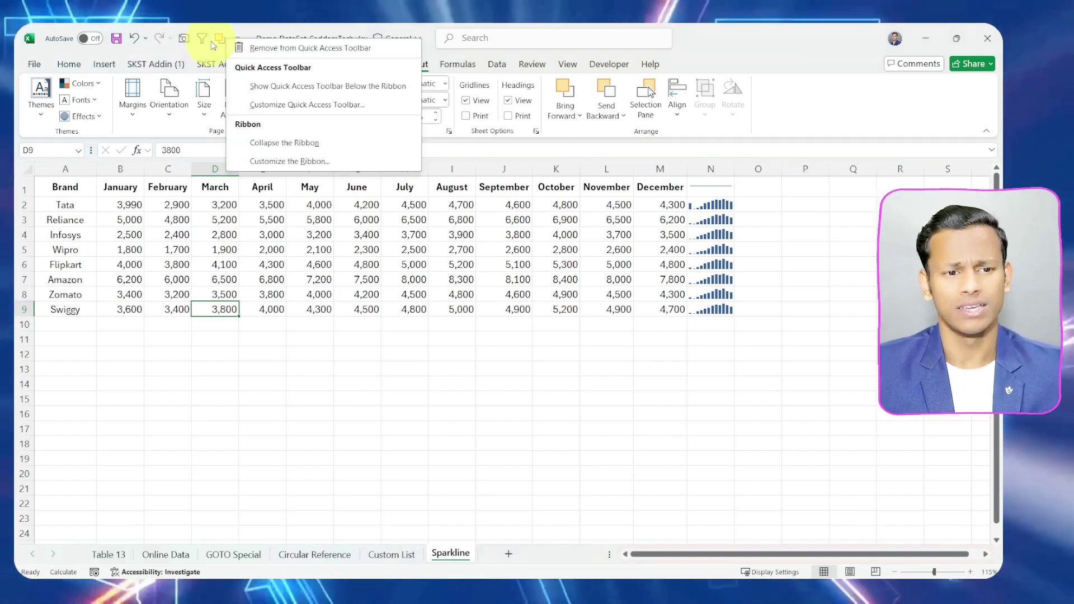
{"action": "left_click", "coordinate": [243, 47]}
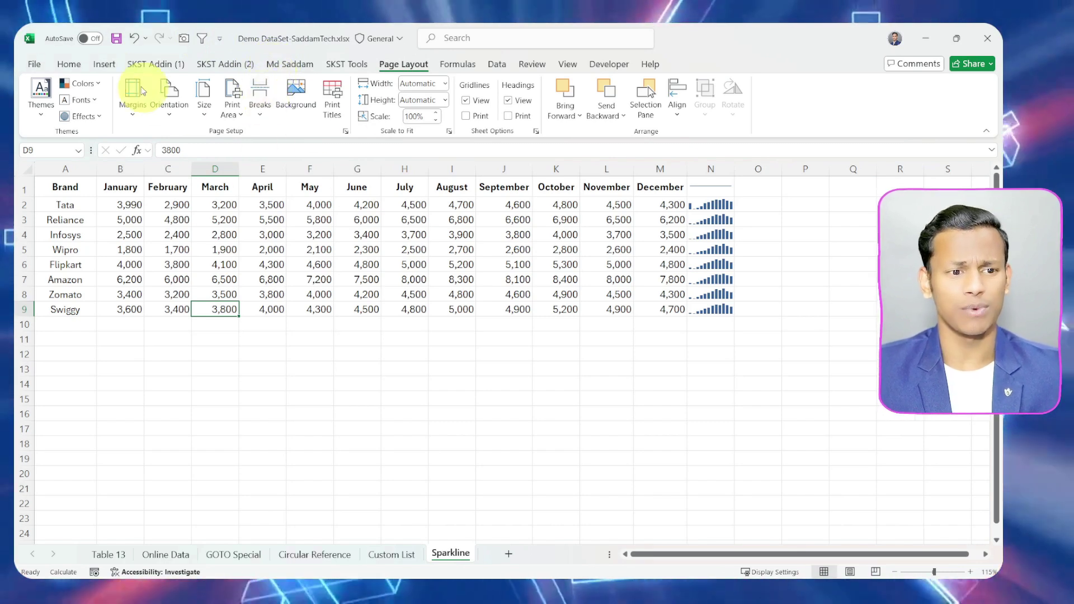
{"action": "left_click", "coordinate": [83, 67]}
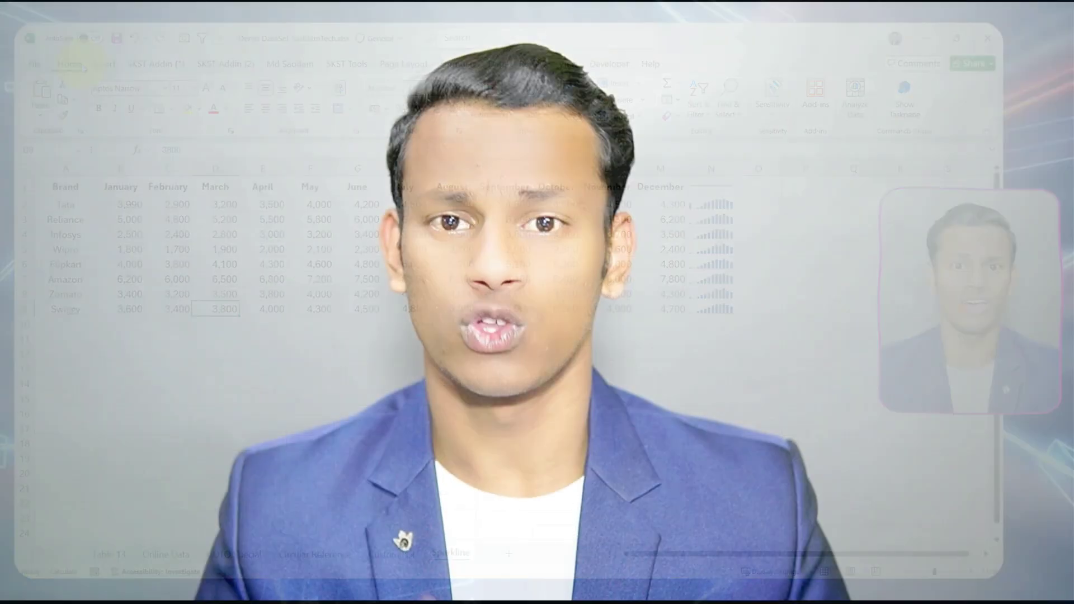